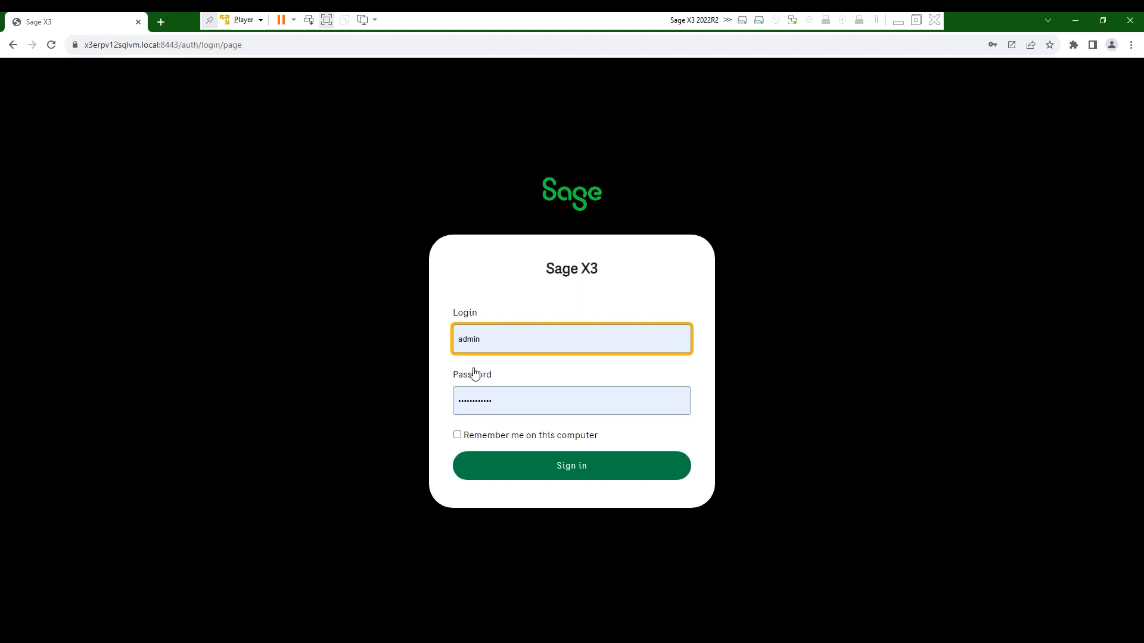
Sign in with the login modx3 and enter the account password
double_click(490, 349)
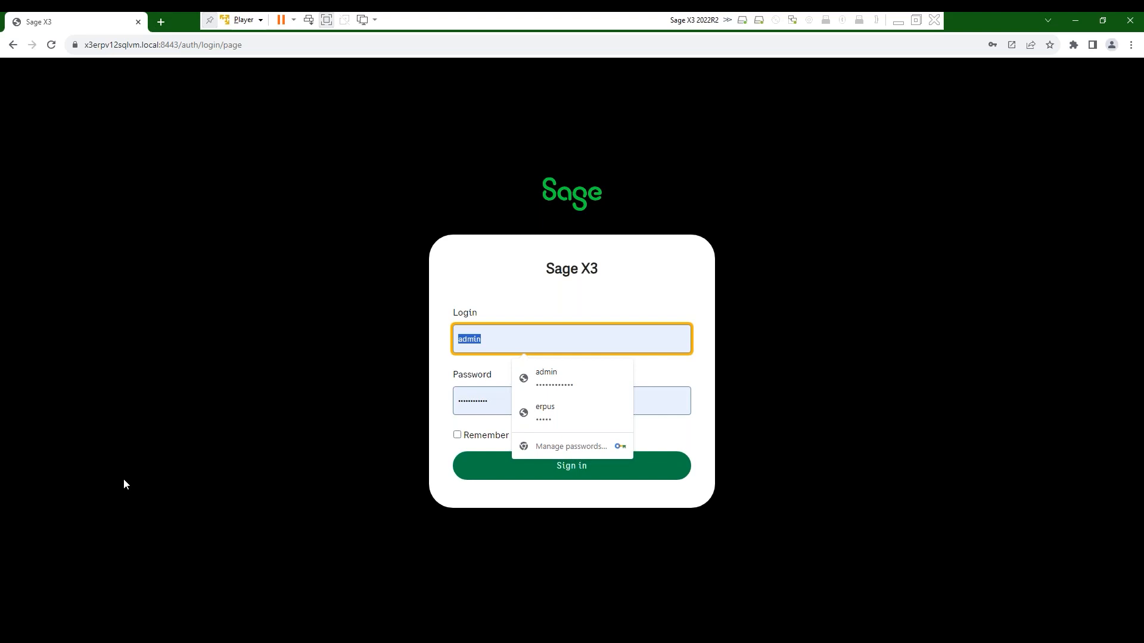
type("modx")
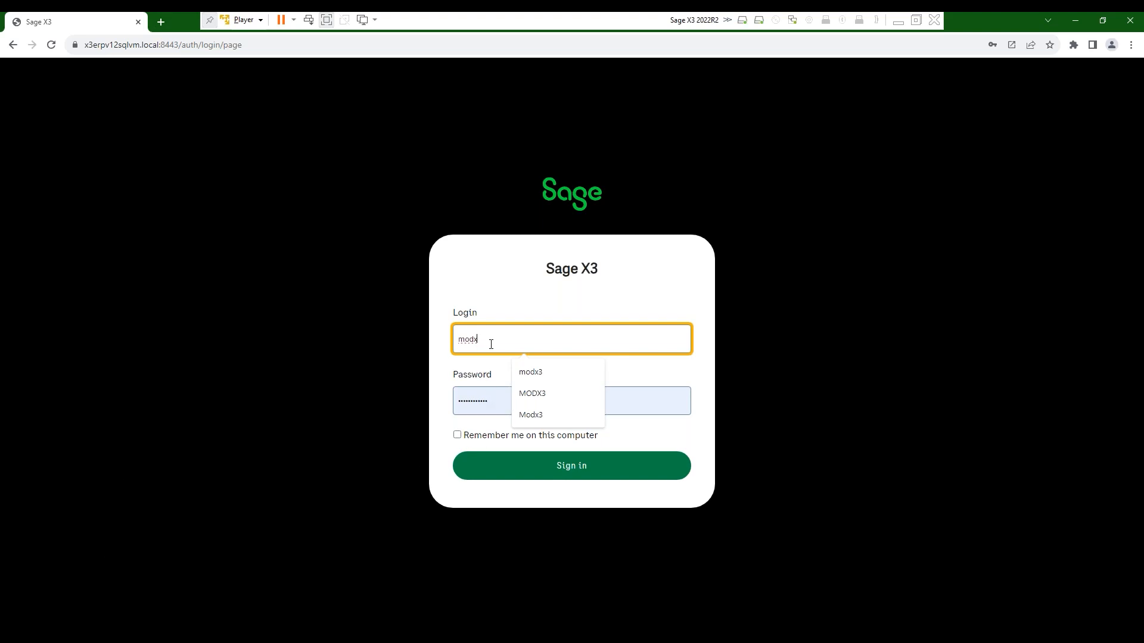
type("3")
key("Tab")
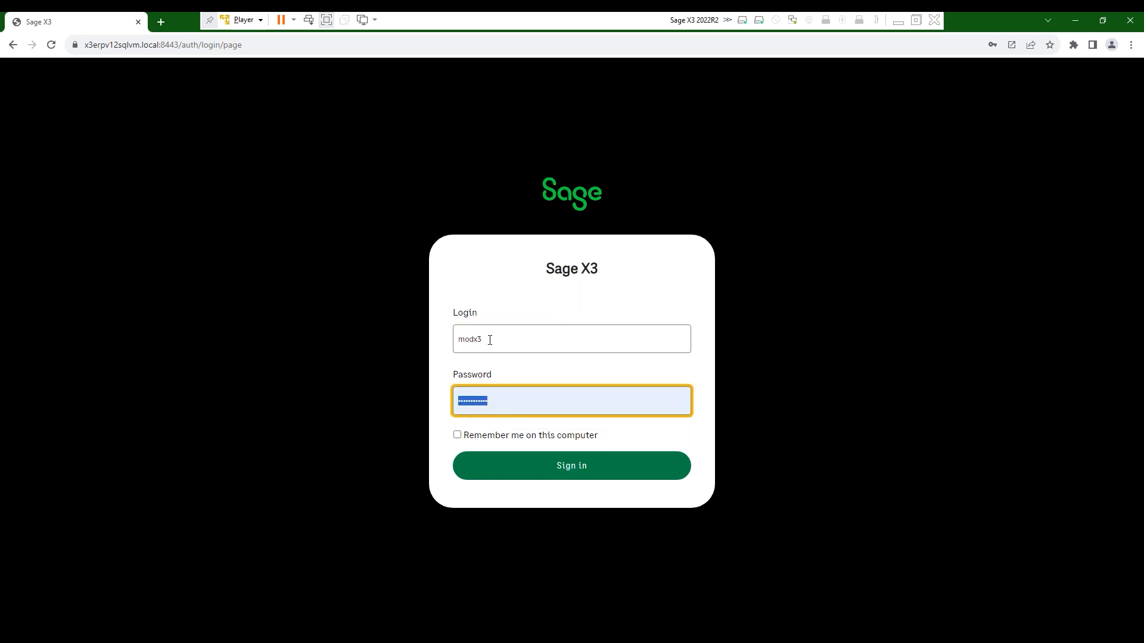
type("•••••")
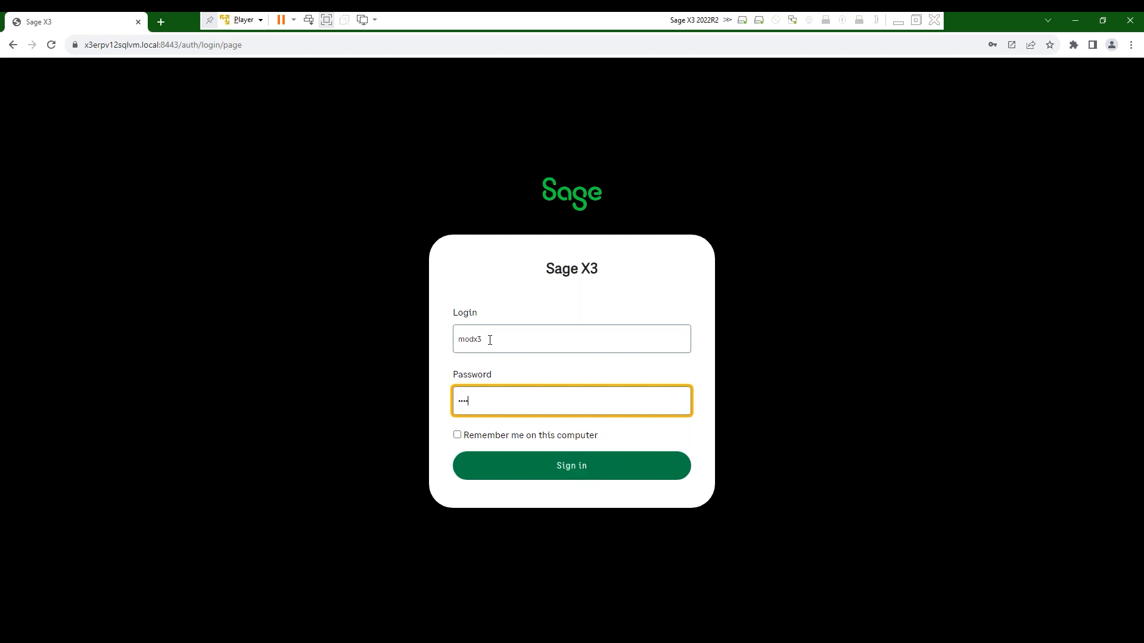
key("Return")
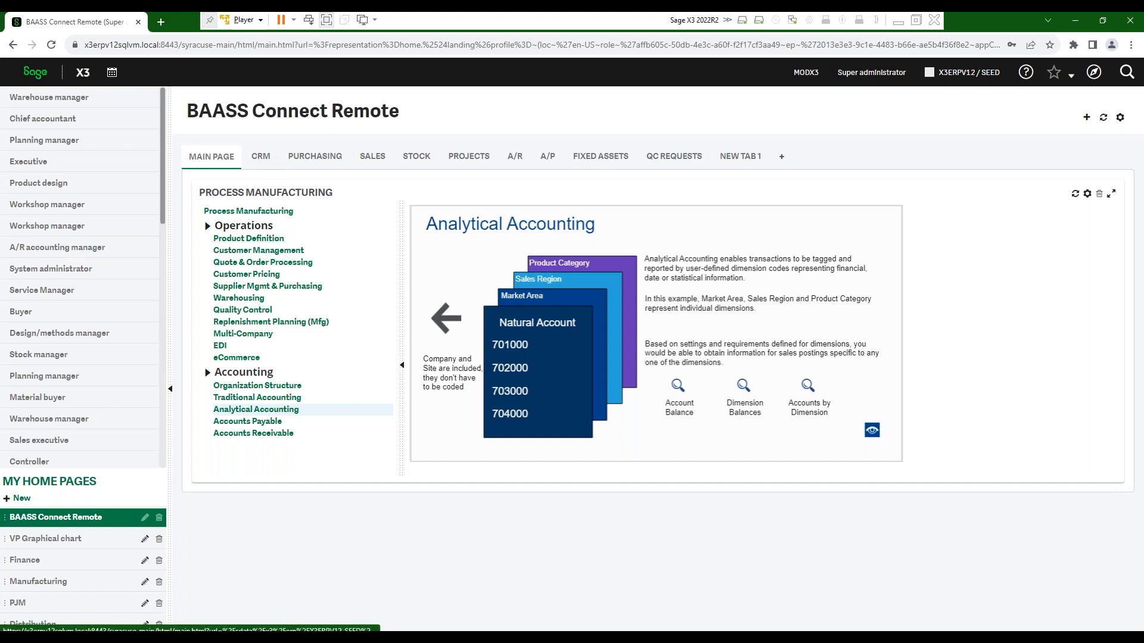
View the Process Manufacturing and Warehousing process maps, ending on the Process Manufacturing overview
left_click(248, 211)
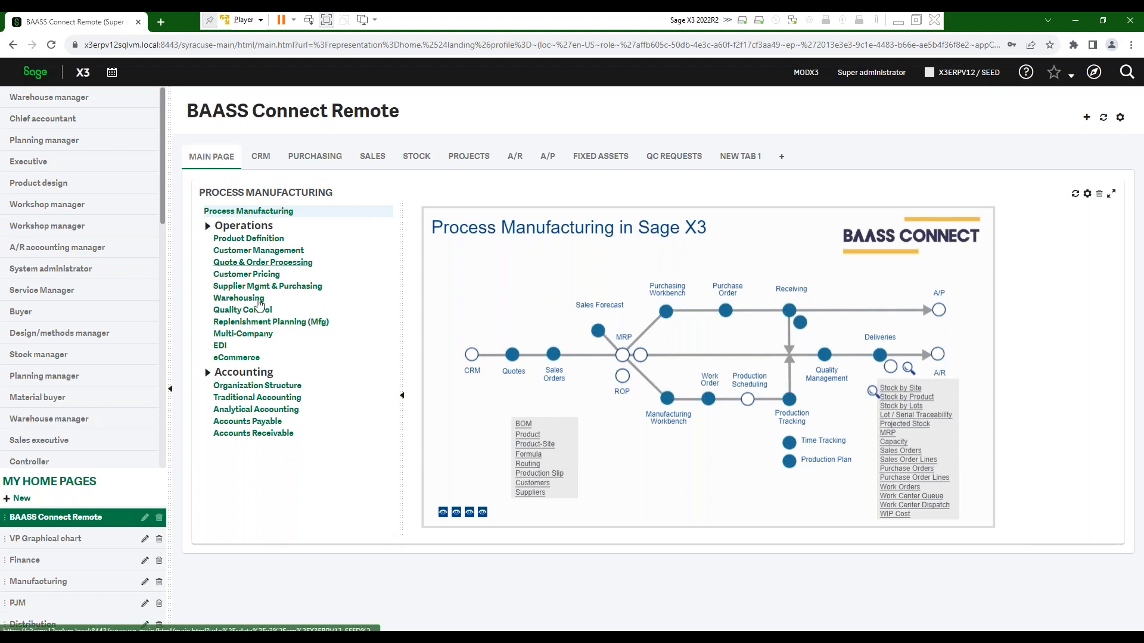
left_click(234, 300)
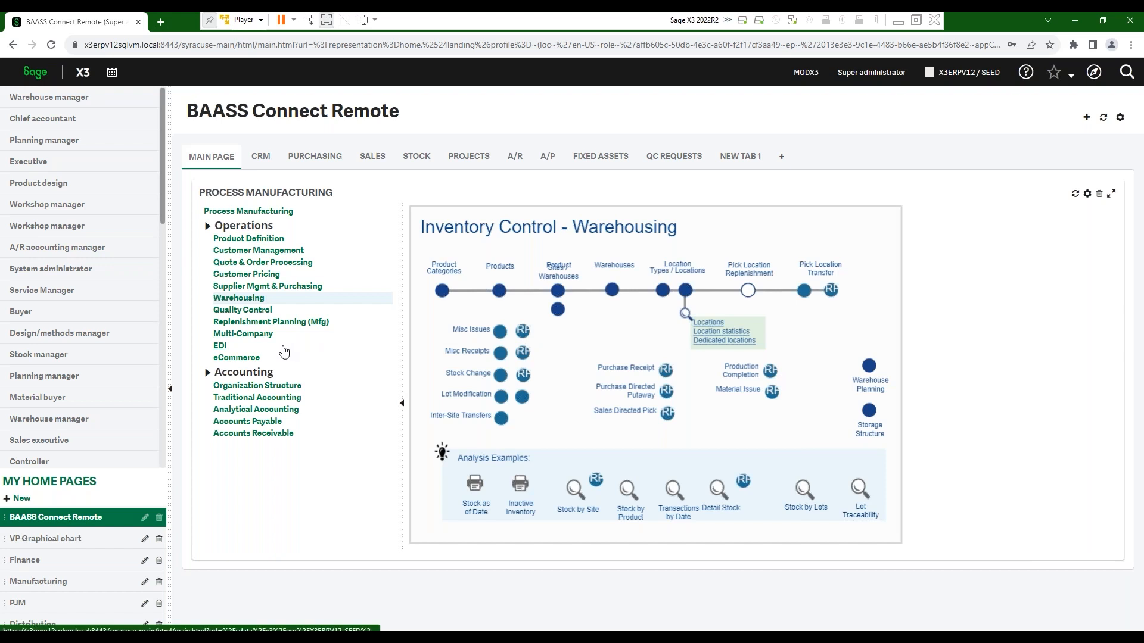
left_click(249, 212)
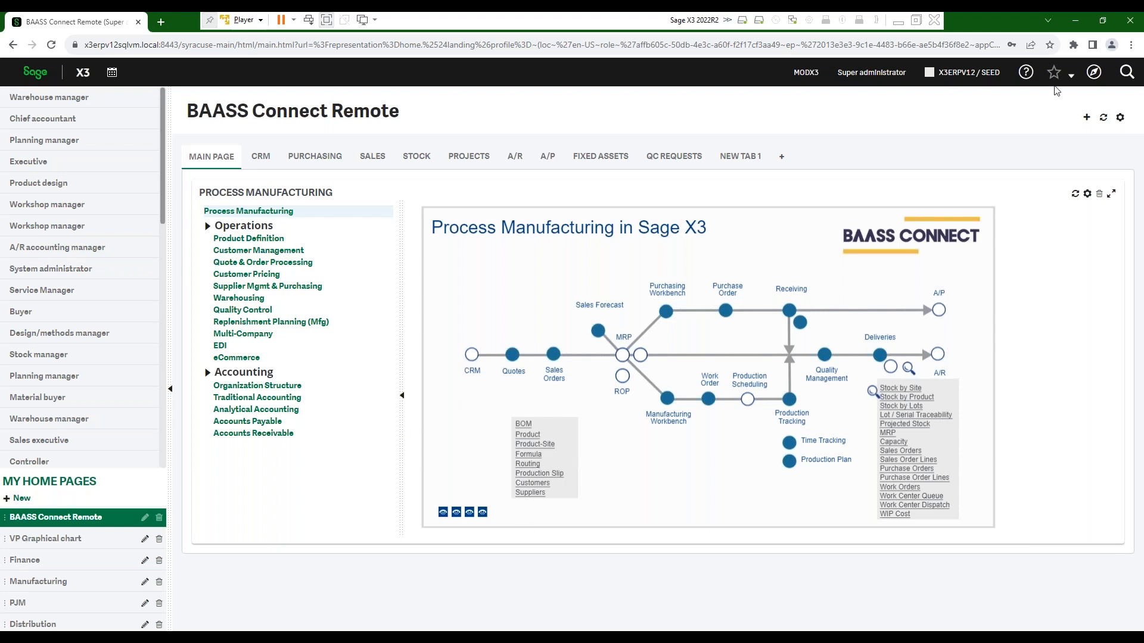
Search the navigation menu for "site" and look through the Administration and Development entries
left_click(1096, 74)
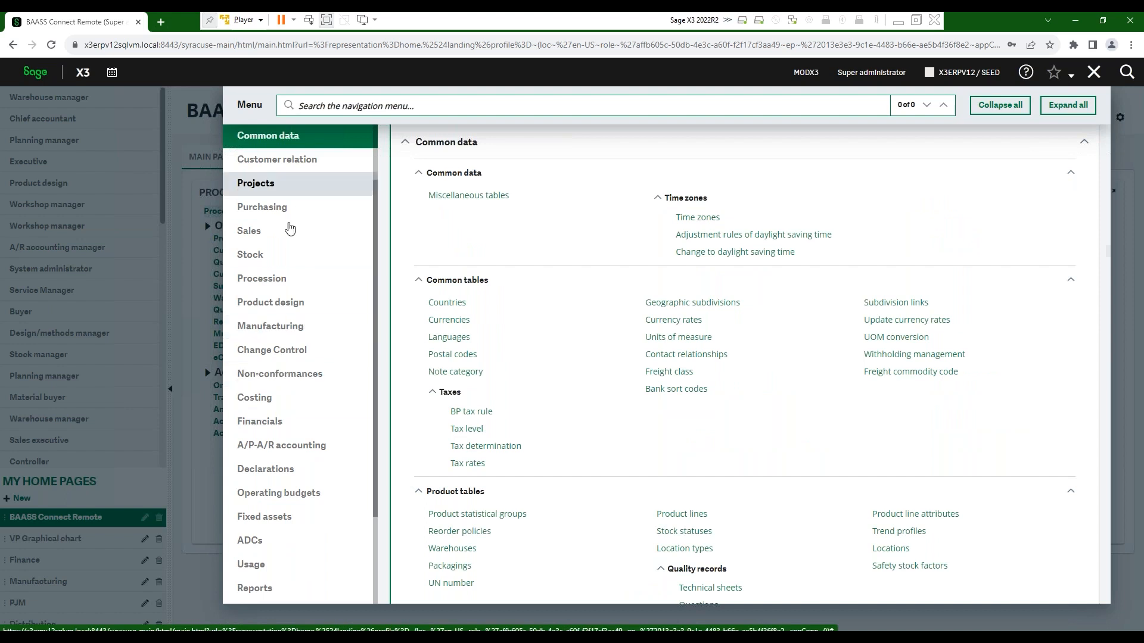
type("side")
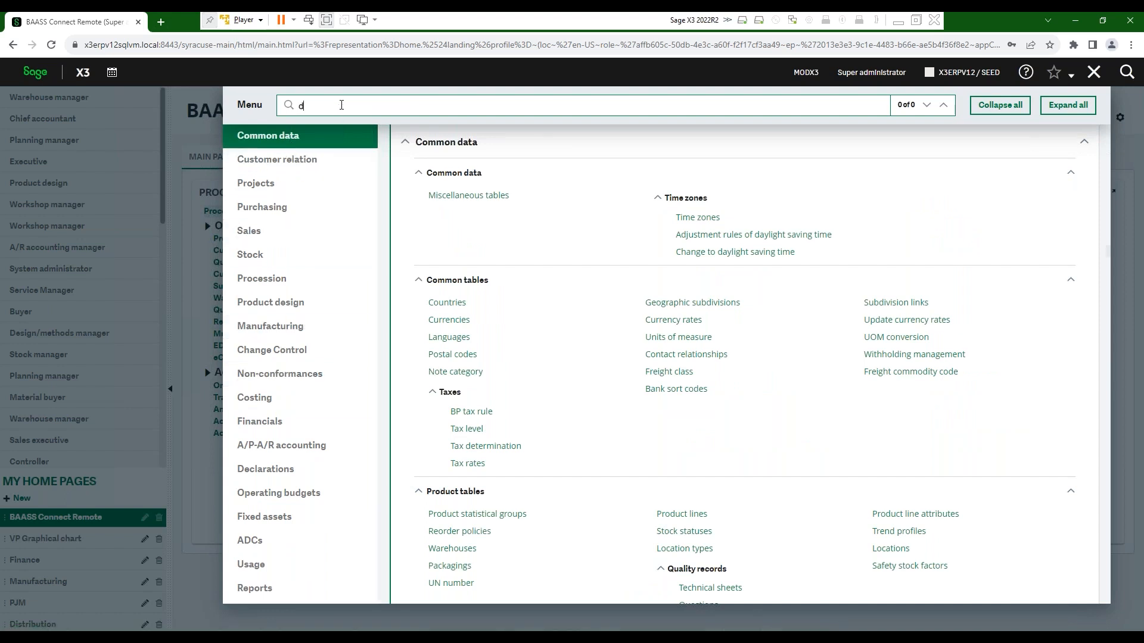
key("BackSpace")
key("BackSpace")
key("BackSpace")
type("it")
key("BackSpace")
type("te")
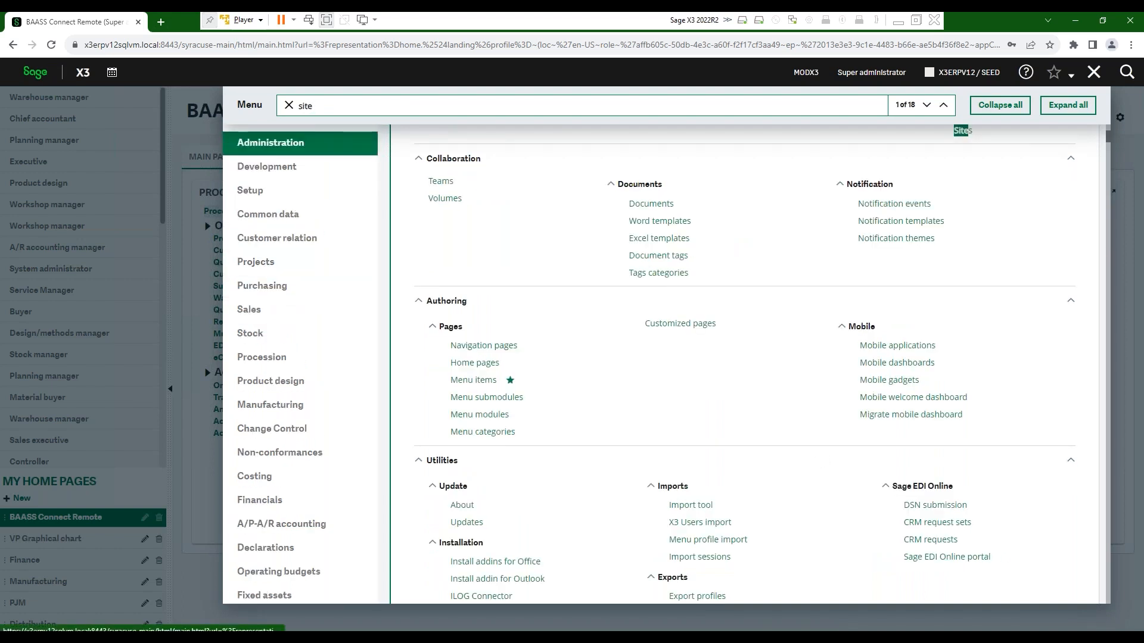
scroll(642, 410, "down", 3)
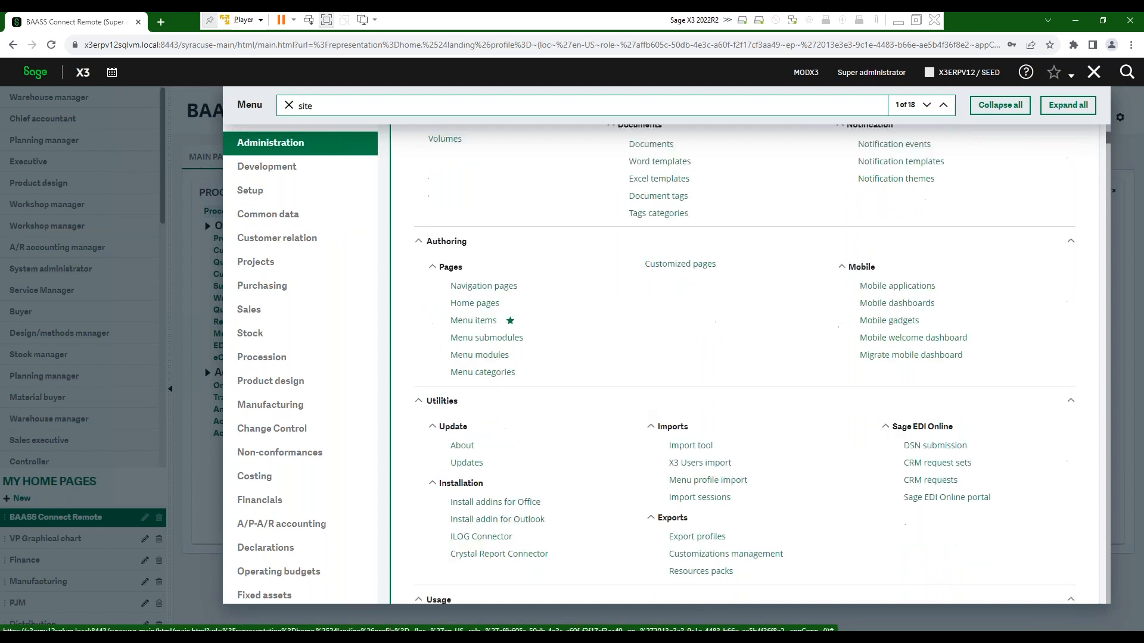
scroll(643, 508, "down", 1)
scroll(652, 477, "down", 3)
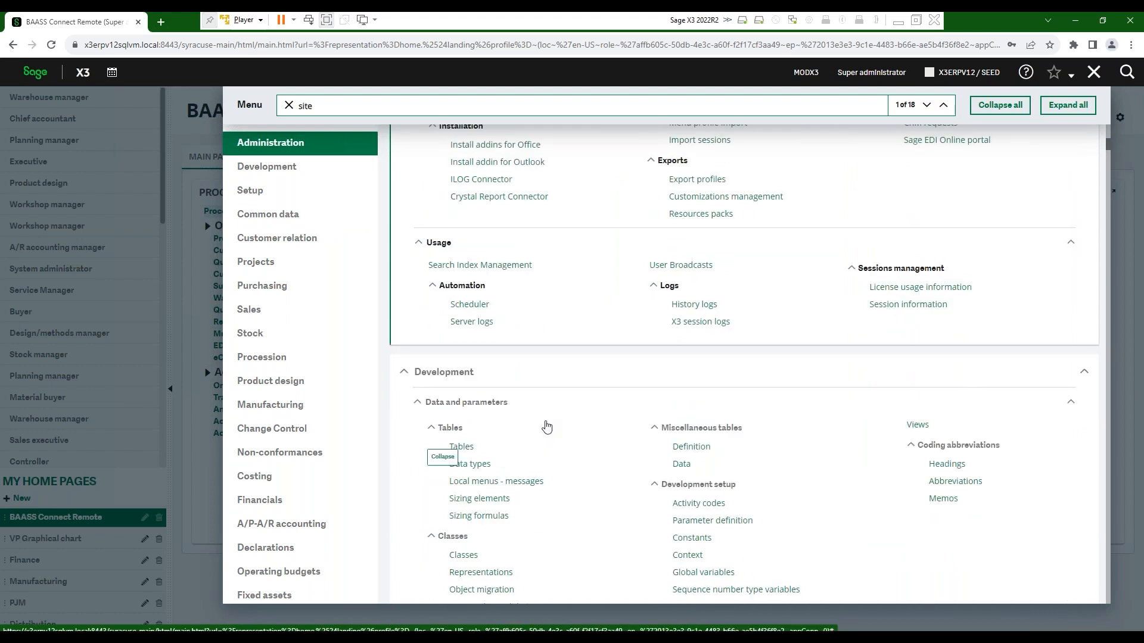
scroll(551, 424, "up", 1)
scroll(553, 421, "up", 2)
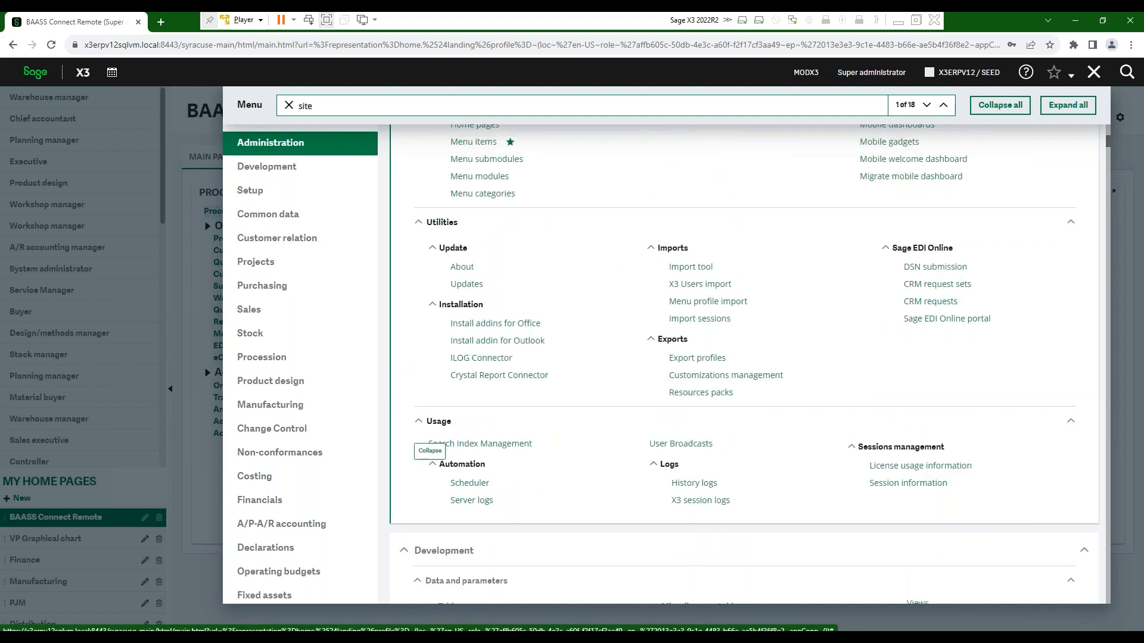
Open the Sites function in the Organizational structure group of Setup
left_click(270, 203)
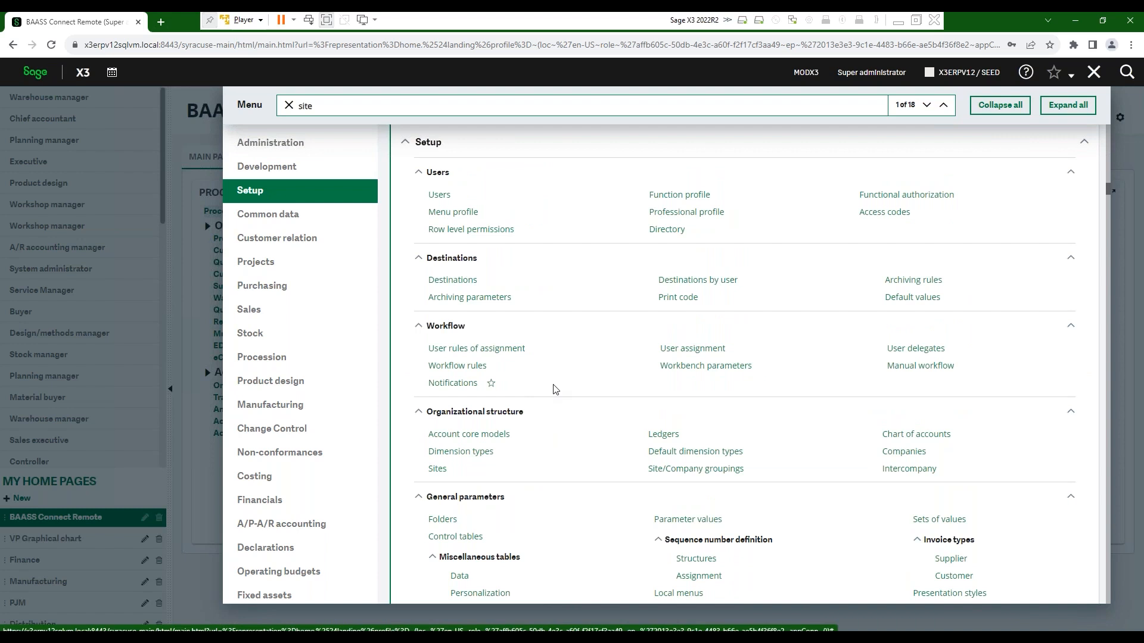
scroll(424, 408, "down", 6)
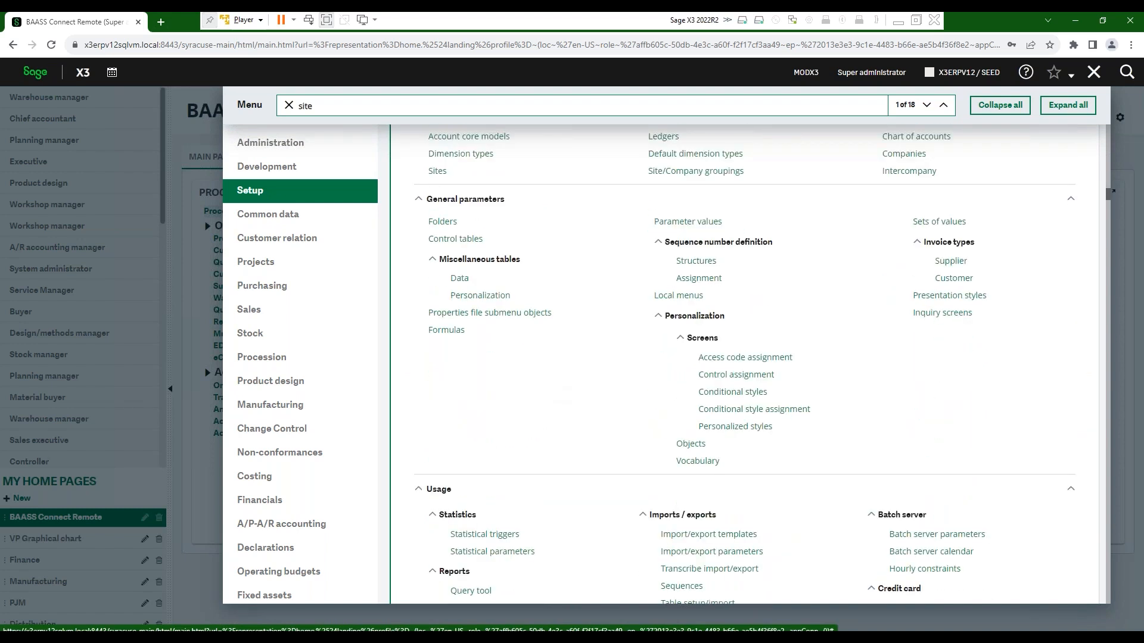
scroll(554, 389, "down", 5)
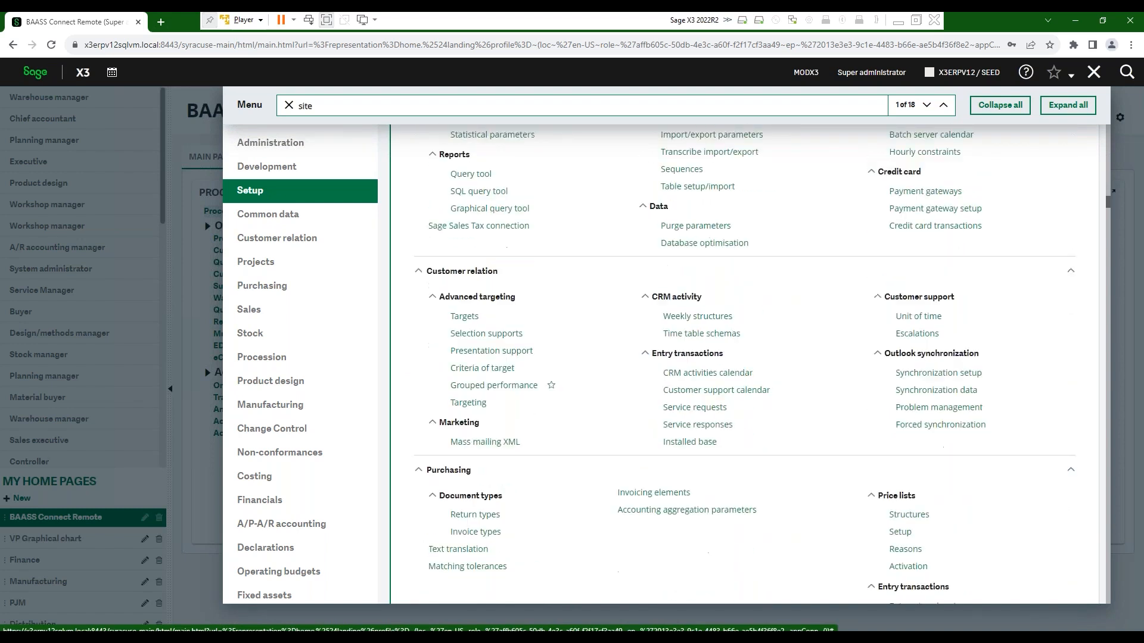
scroll(554, 389, "up", 7)
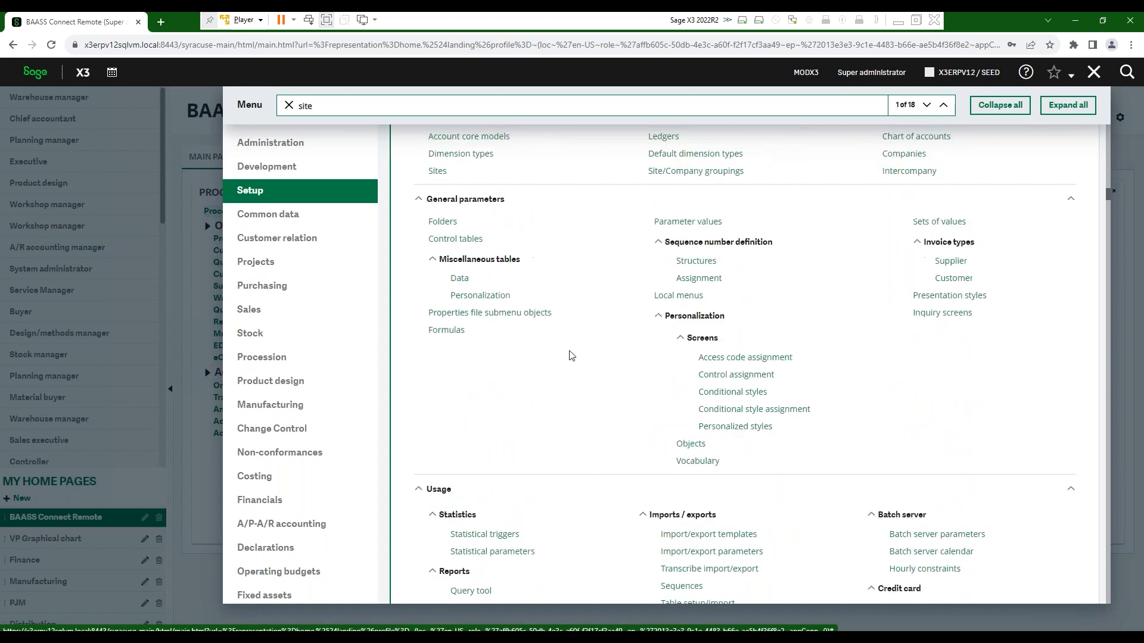
scroll(603, 352, "up", 1)
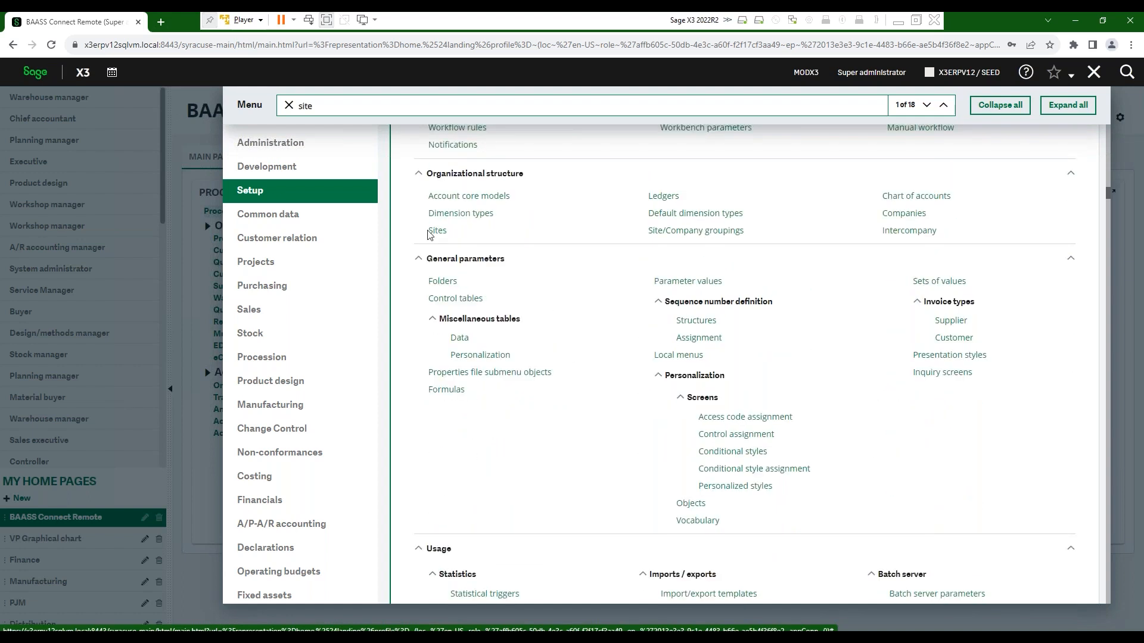
left_click(435, 232)
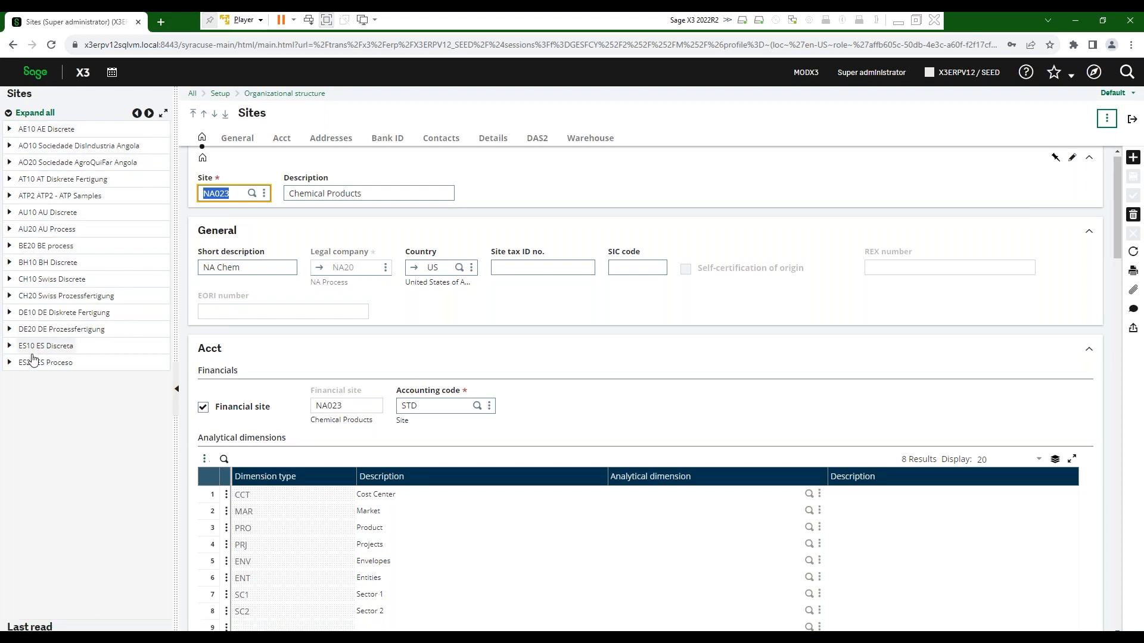
View sites NA024 Operation/Sales Site and NA021 Food Products under company NA20, and exit the Sites function
left_click(150, 113)
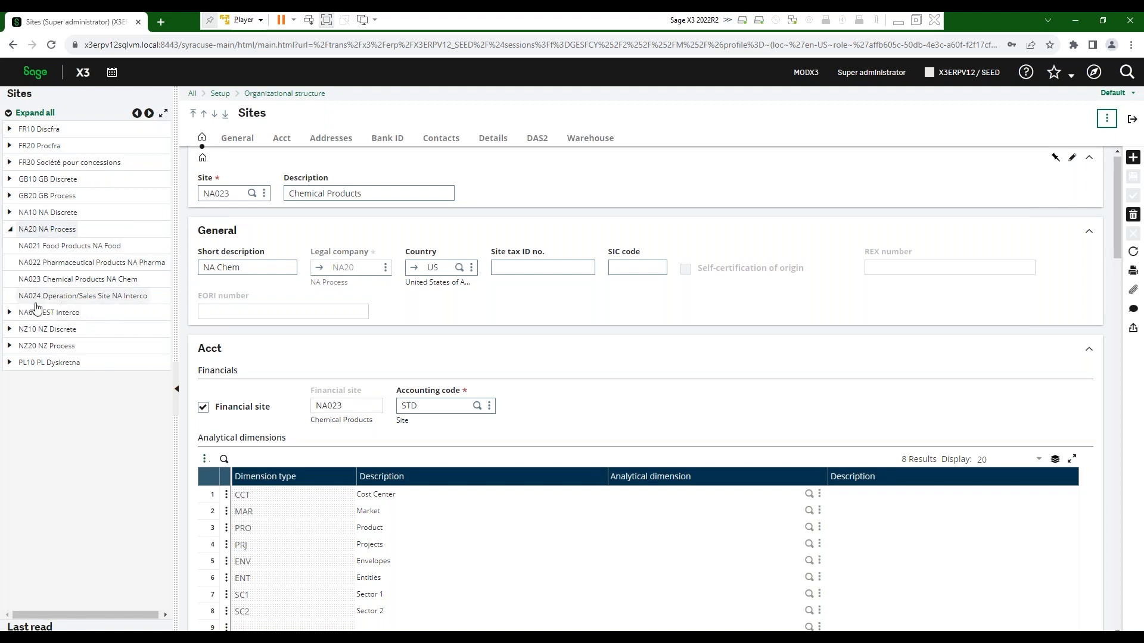
left_click(72, 298)
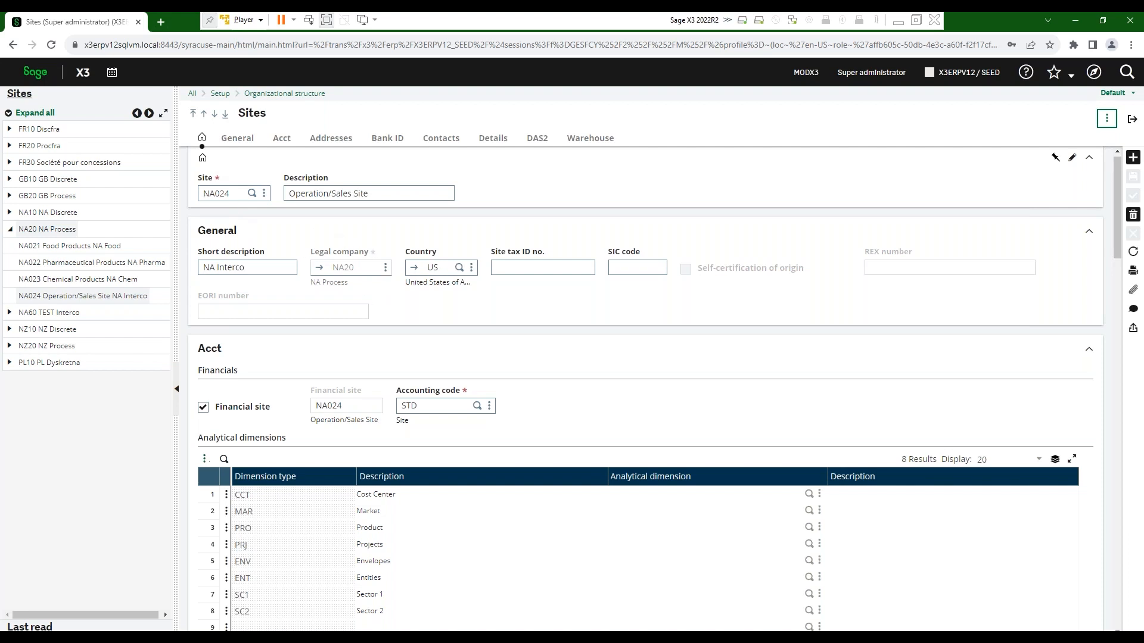
left_click(47, 246)
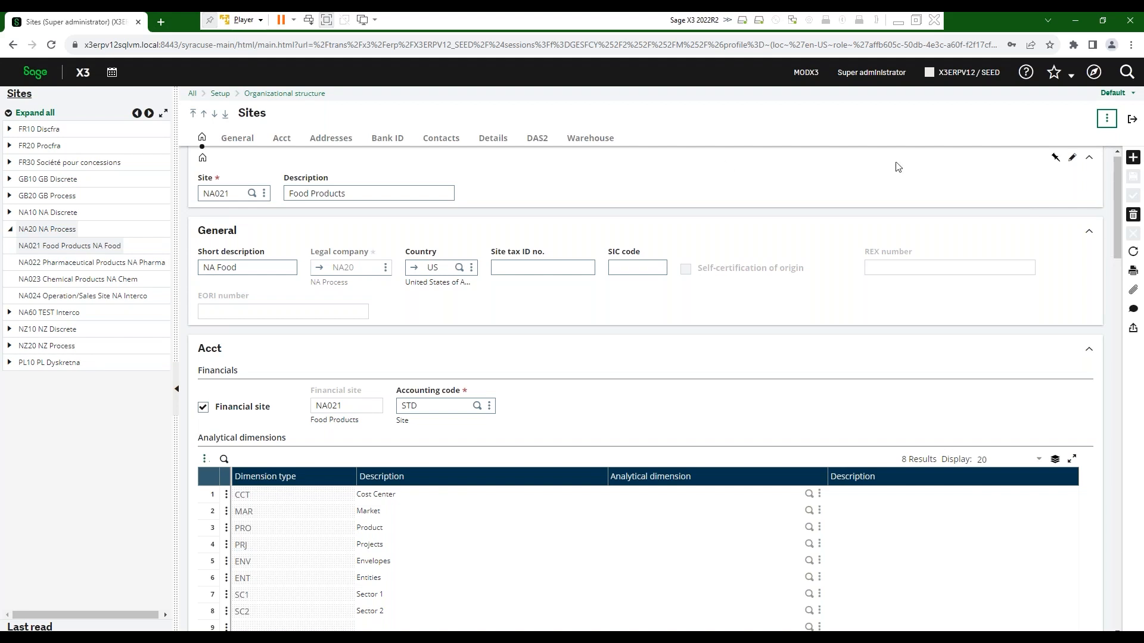
left_click(1133, 121)
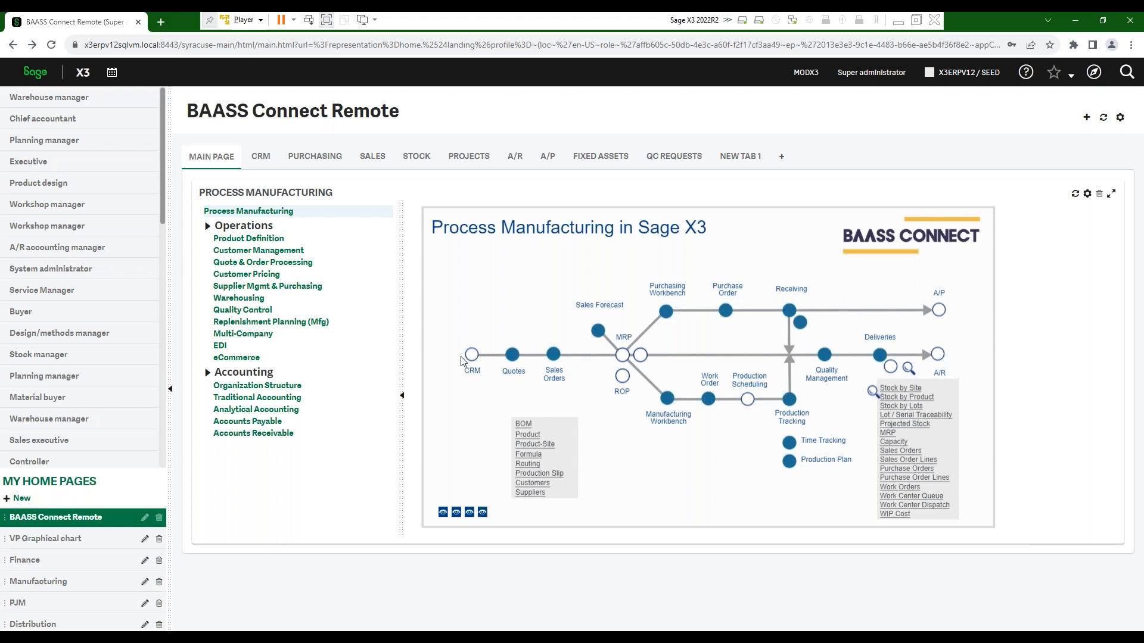
Open Sales Orders with the ALL Full entry transaction and display its Order transaction setup
left_click(554, 356)
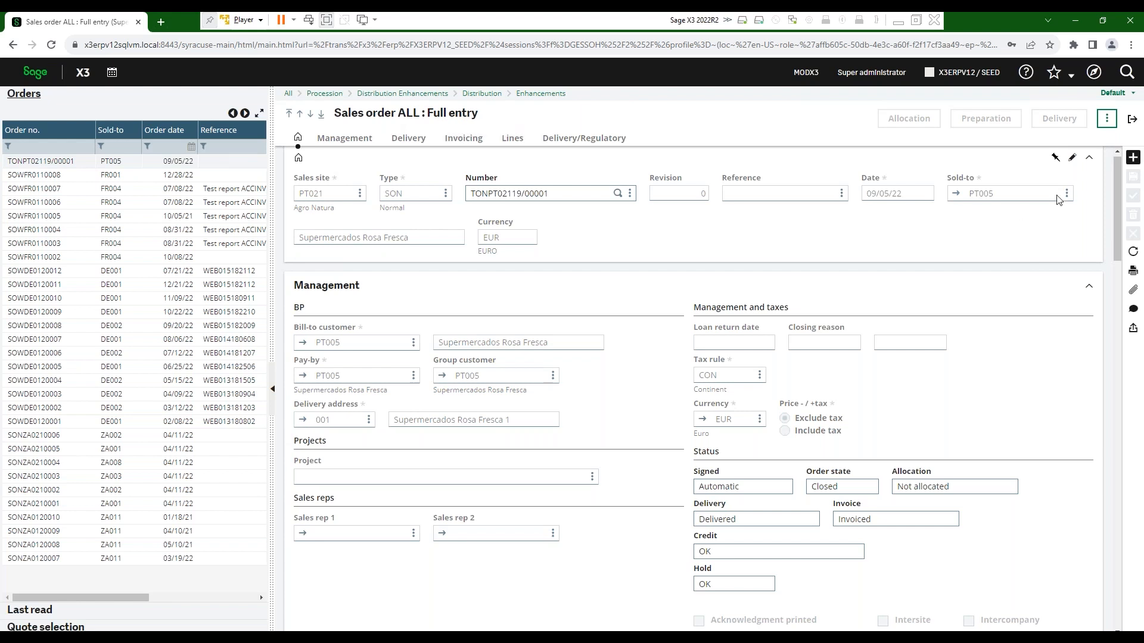
left_click(1105, 124)
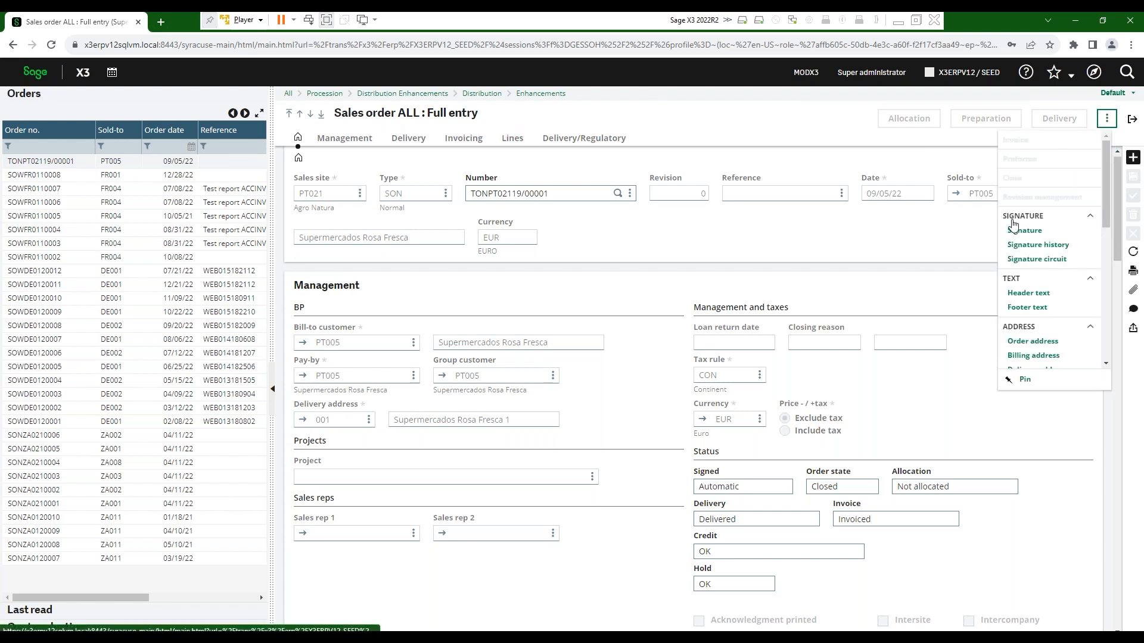
left_click(897, 237)
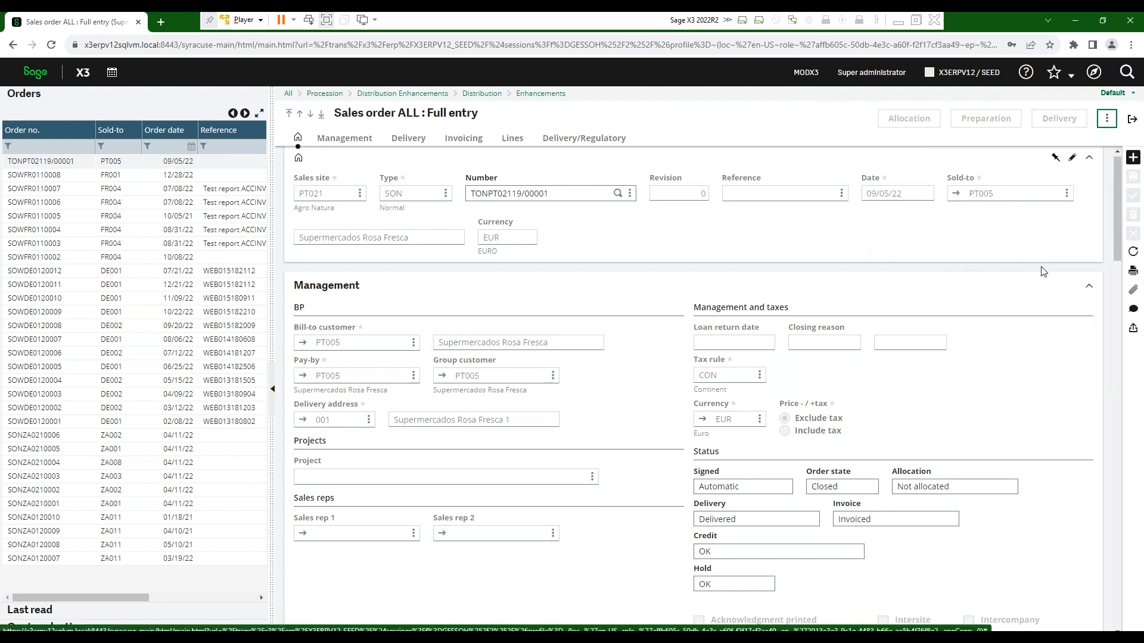
left_click(1106, 118)
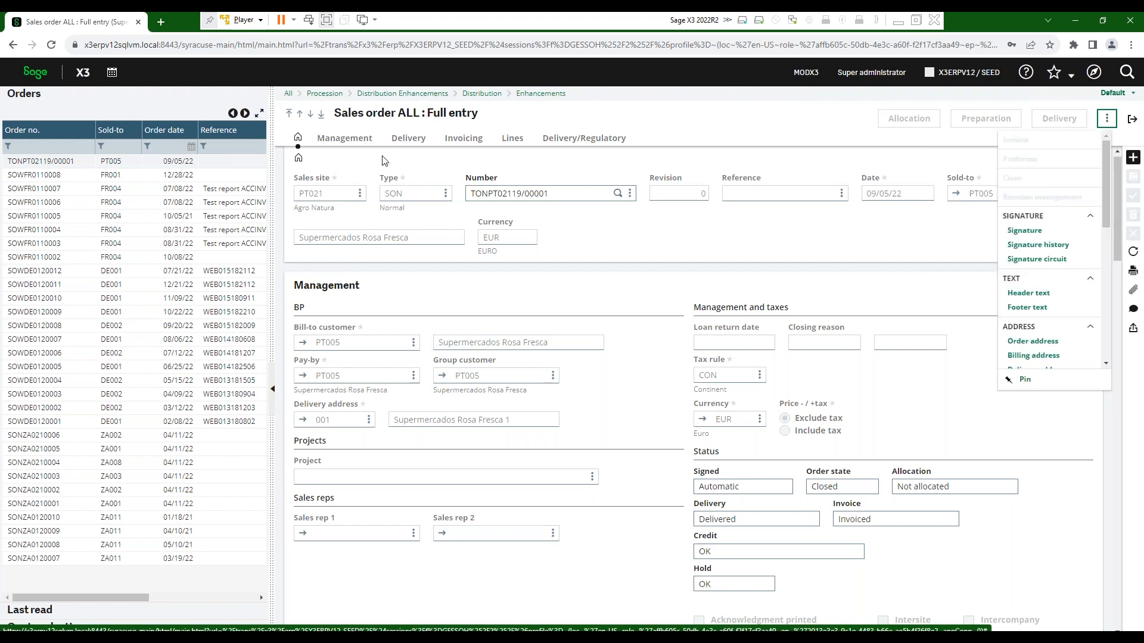
left_click(512, 210)
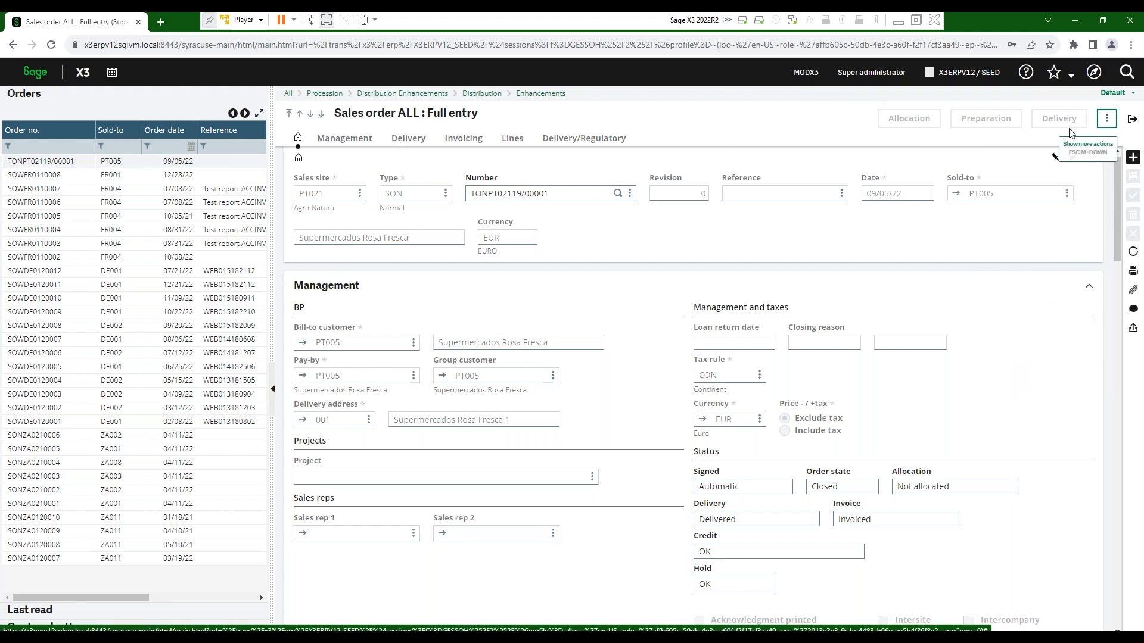
left_click(1107, 118)
left_click_drag(1107, 180, 1110, 270)
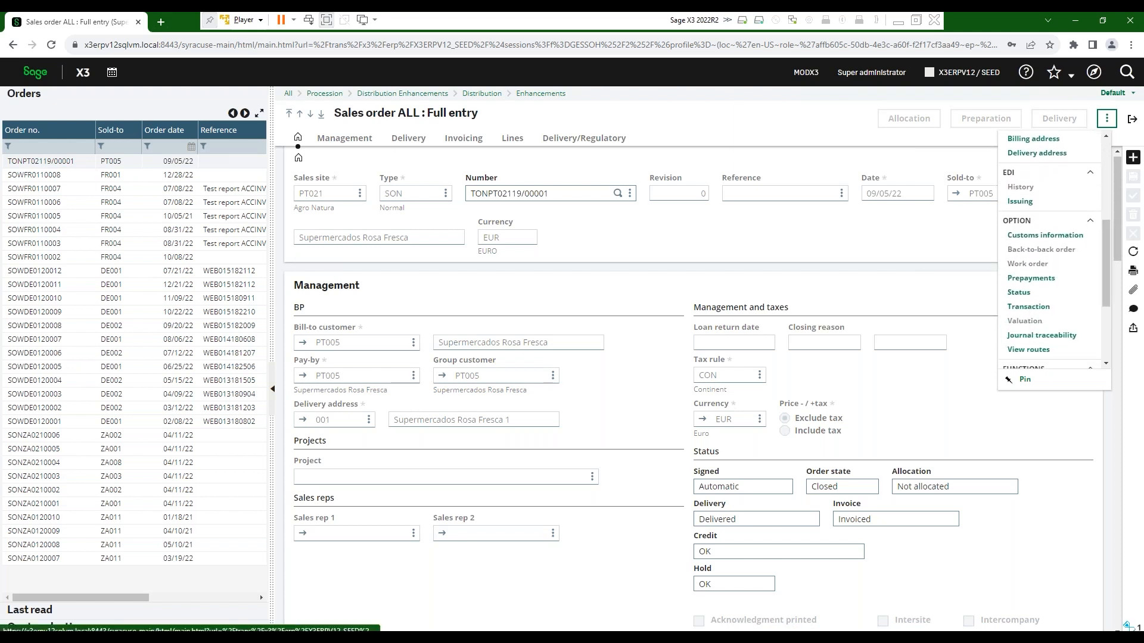
left_click(1028, 306)
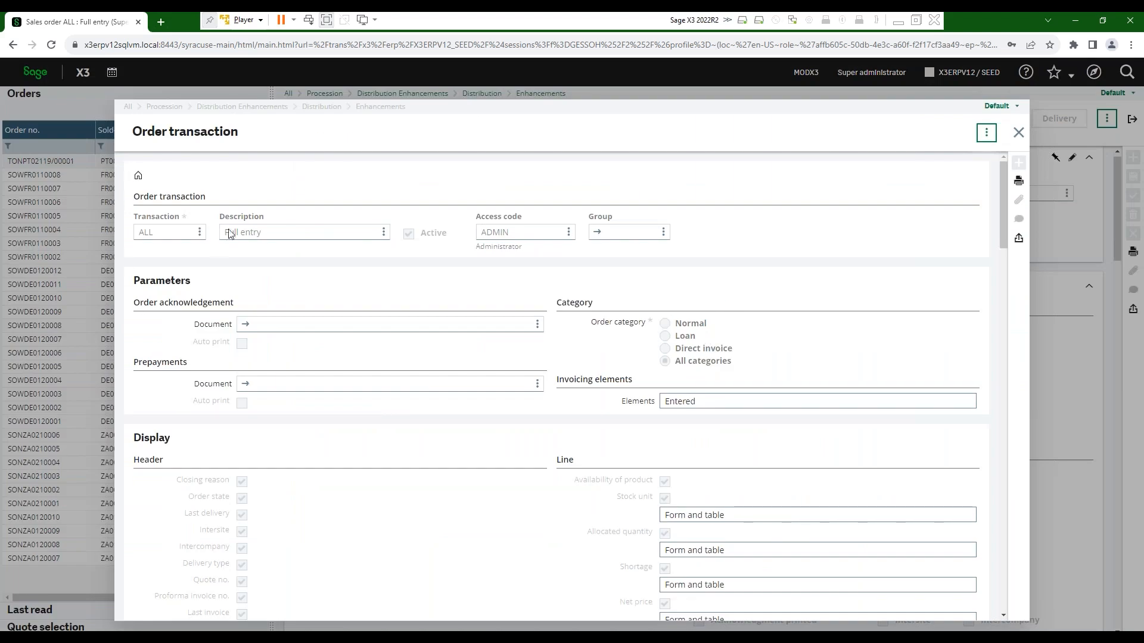
Review the order transaction's settings down to the Line 2 entry fields, and leave the sales order function
left_click_drag(1004, 191, 991, 494)
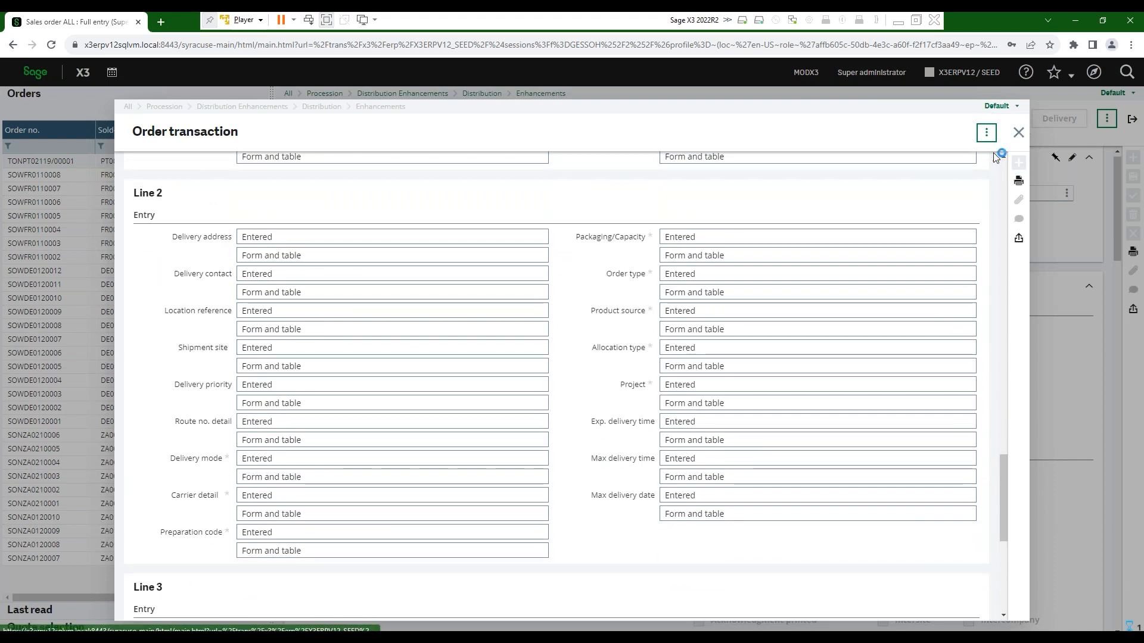
left_click(1018, 132)
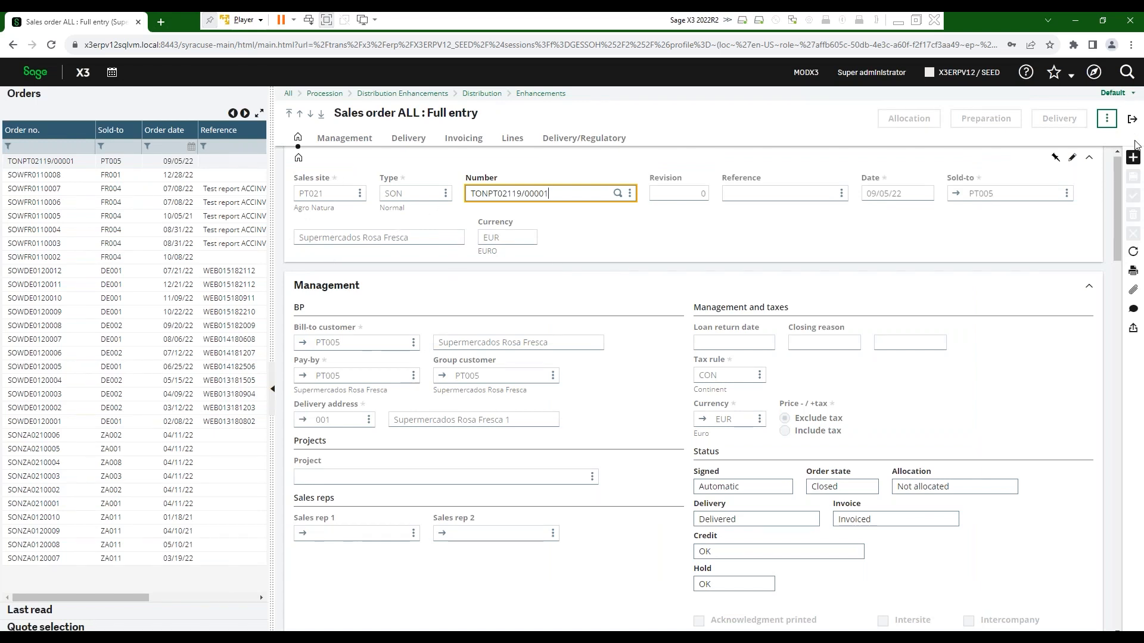
left_click(1133, 122)
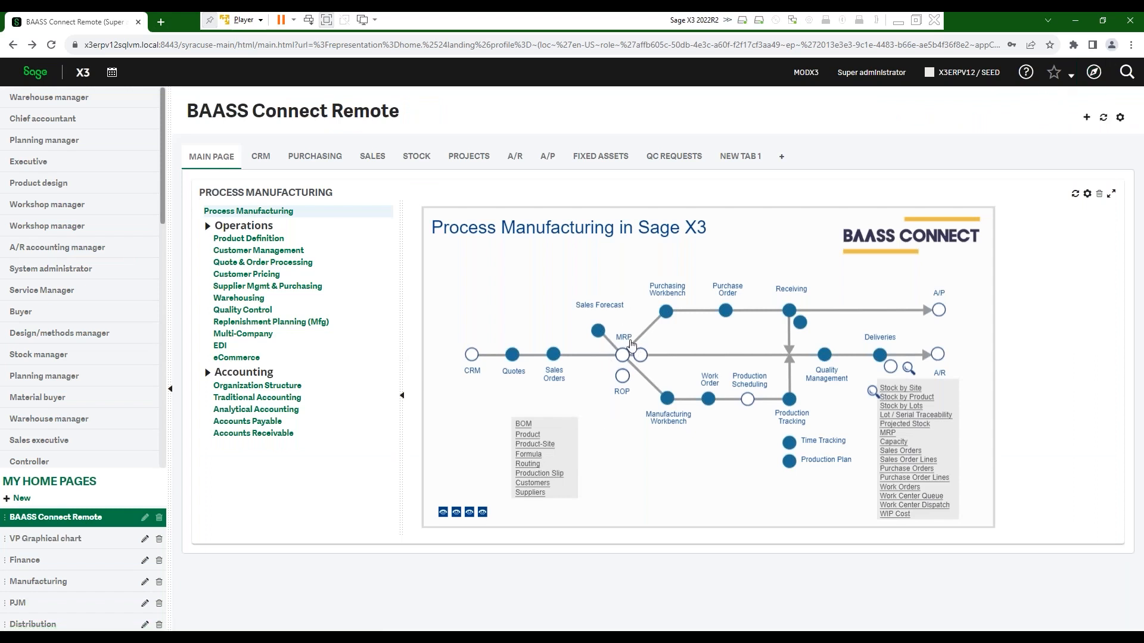
Open Sales Orders with the STD Standard entry transaction and browse its Orders, Last read and Quote selection lists
left_click(553, 354)
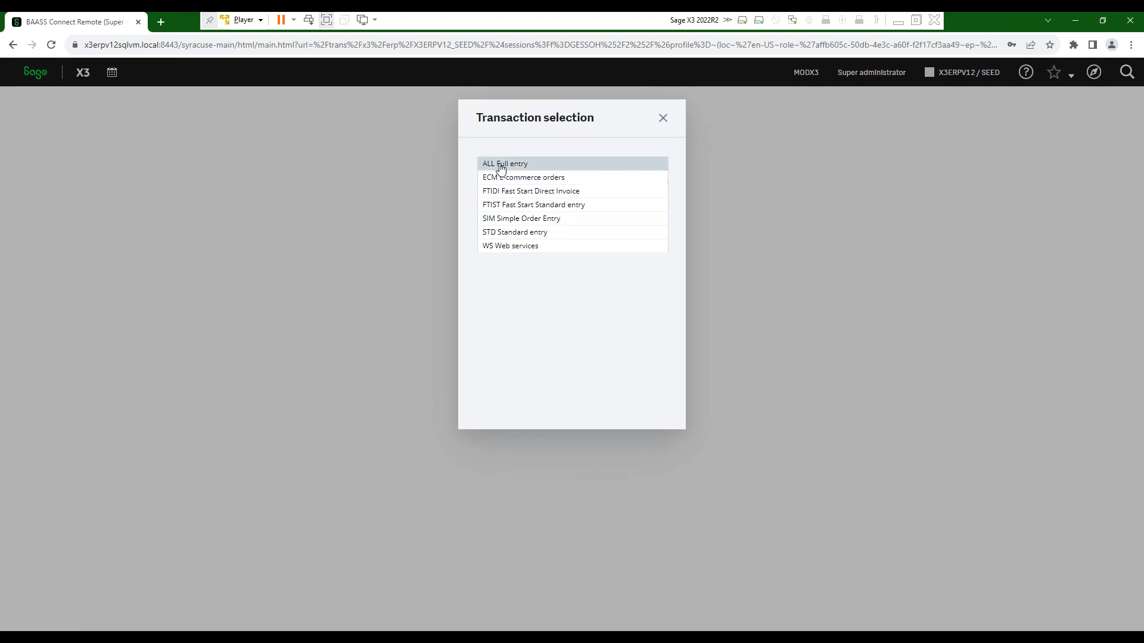
left_click(519, 237)
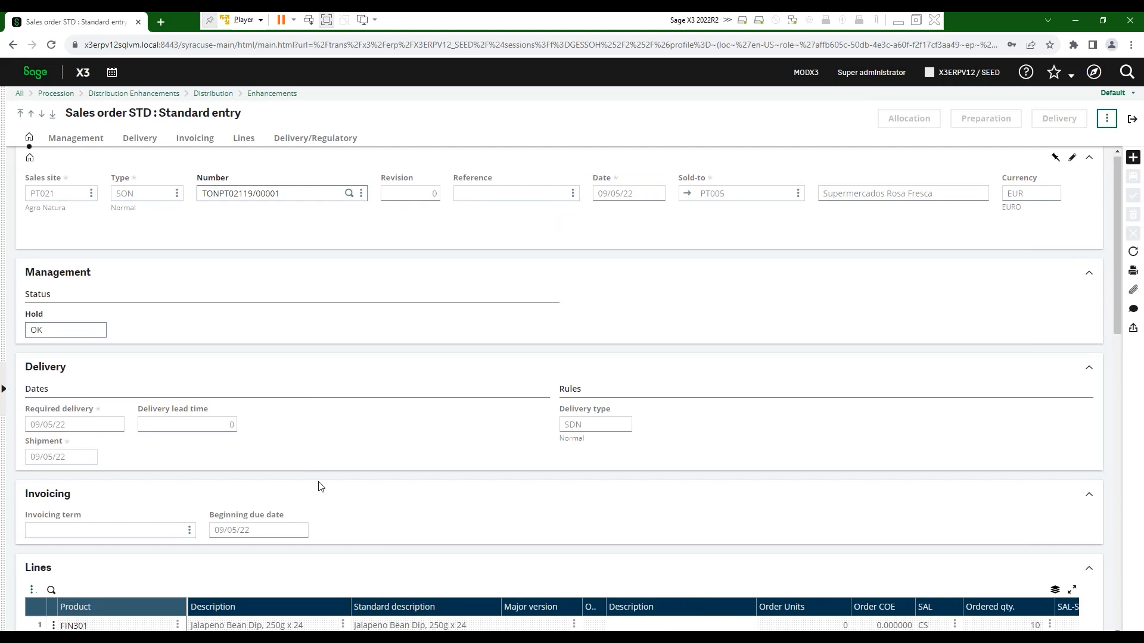
left_click(4, 389)
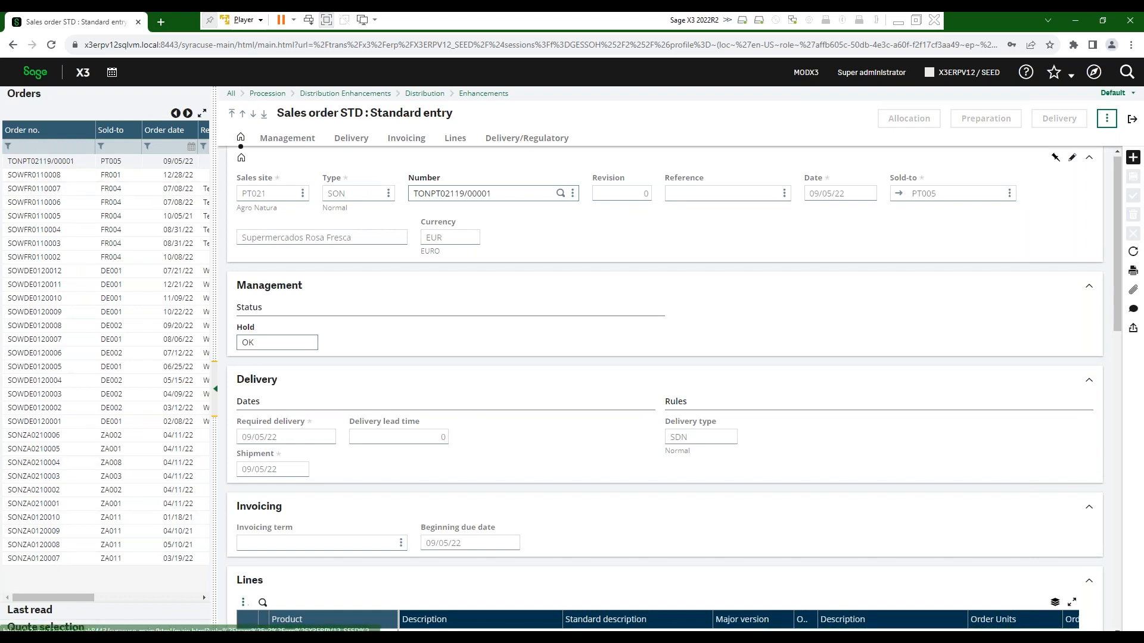
left_click(30, 610)
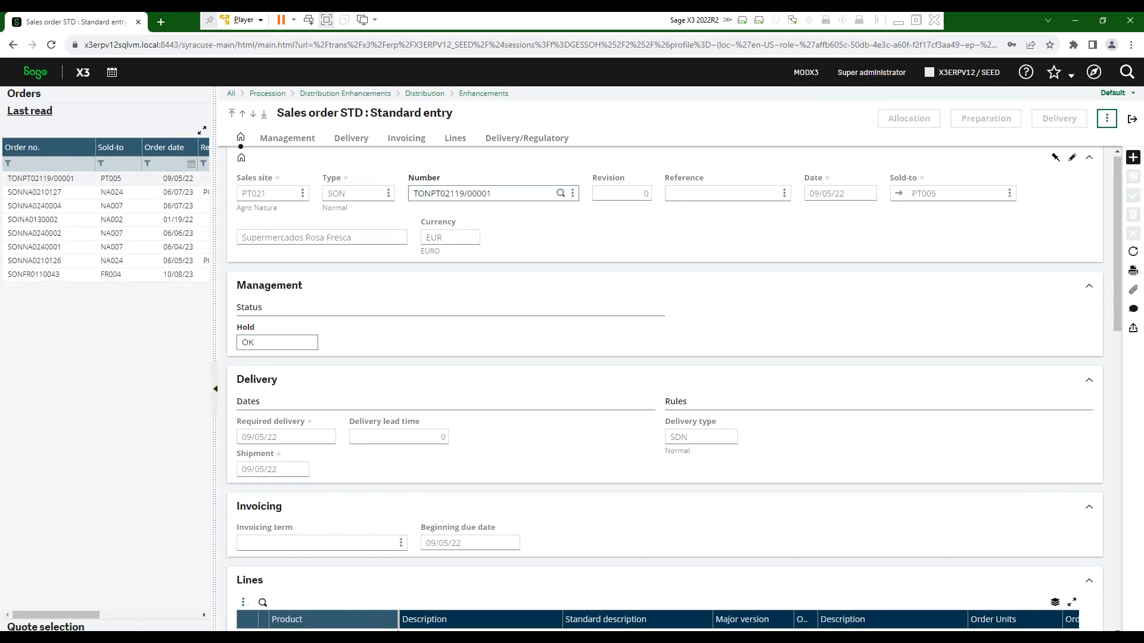
left_click(30, 112)
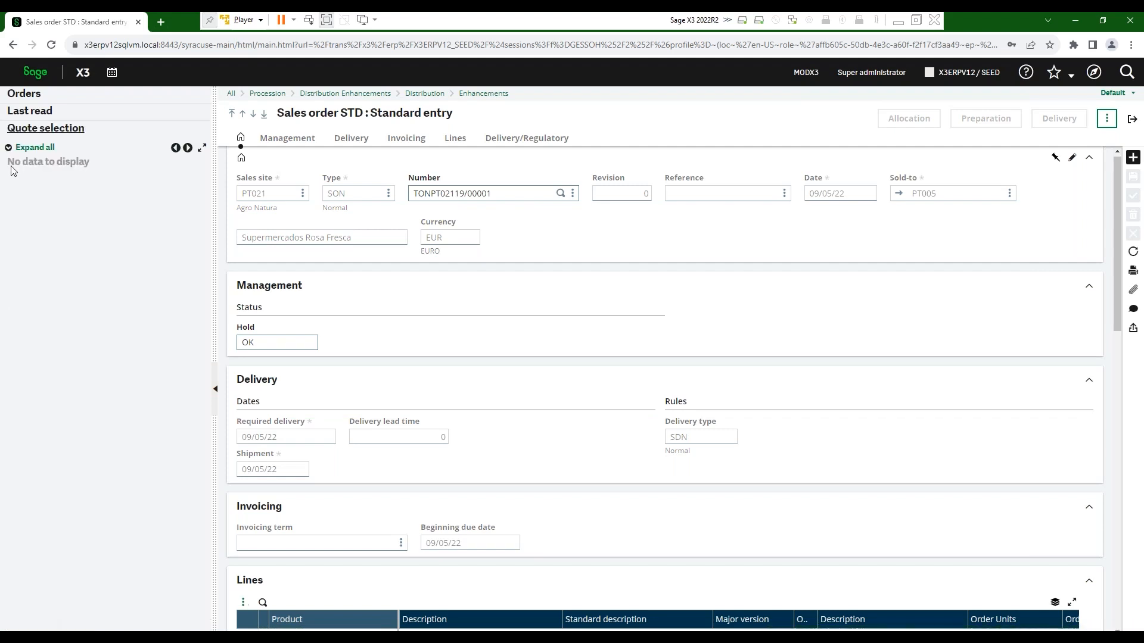
left_click(25, 94)
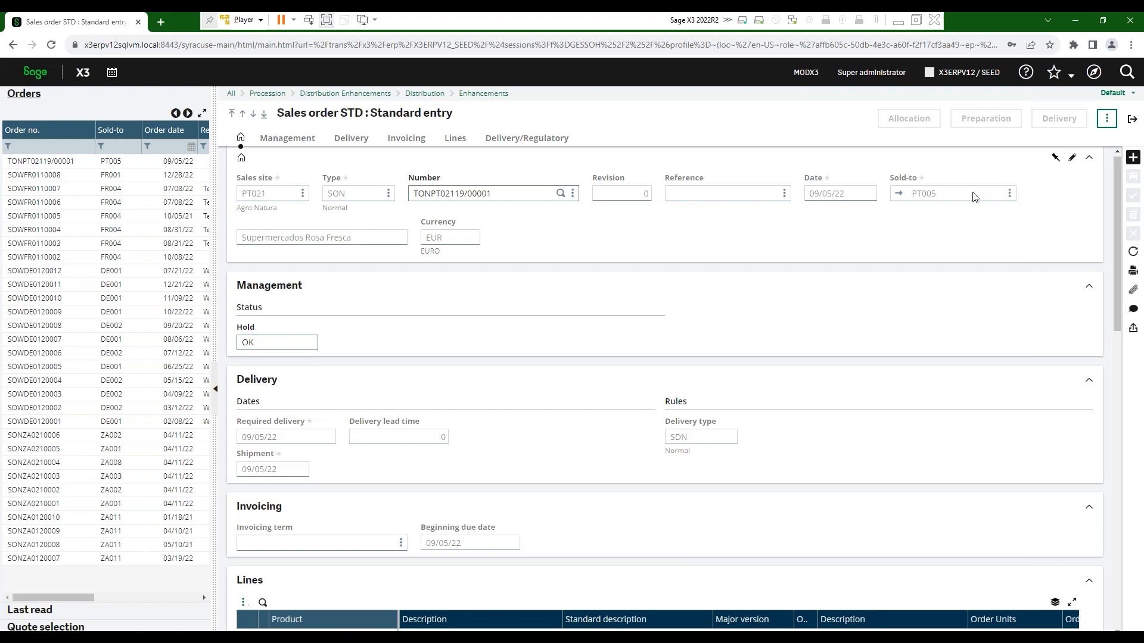
Start a new sales order for site NA024 with type SON, reference demo and Williams Distributors as the sold-to customer
left_click(1134, 159)
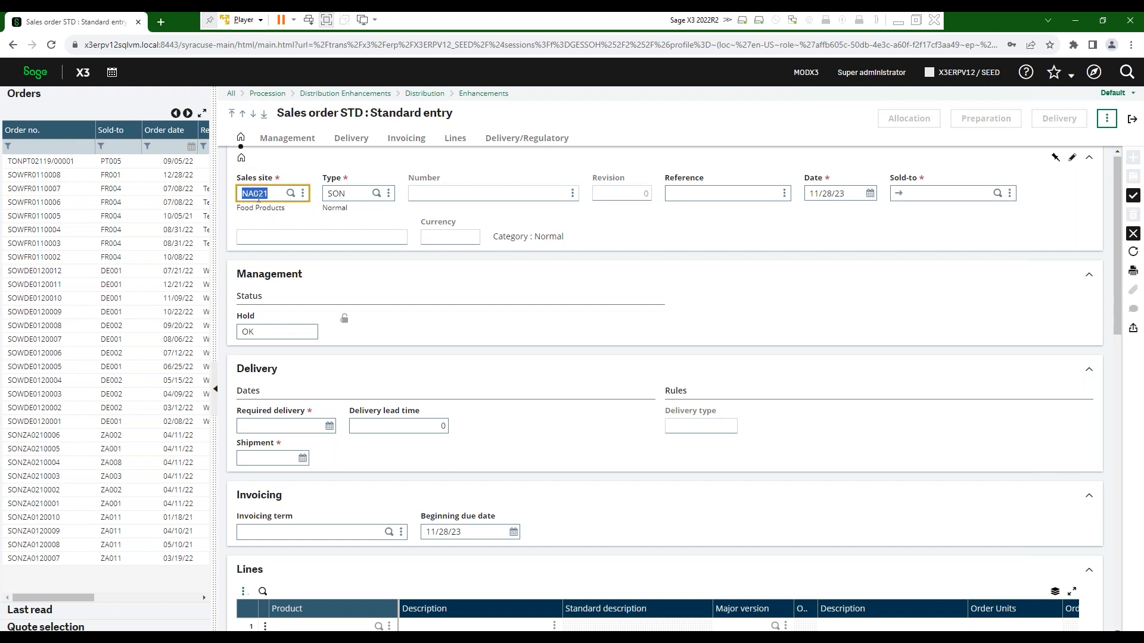
key("Right")
type("4")
key("Tab")
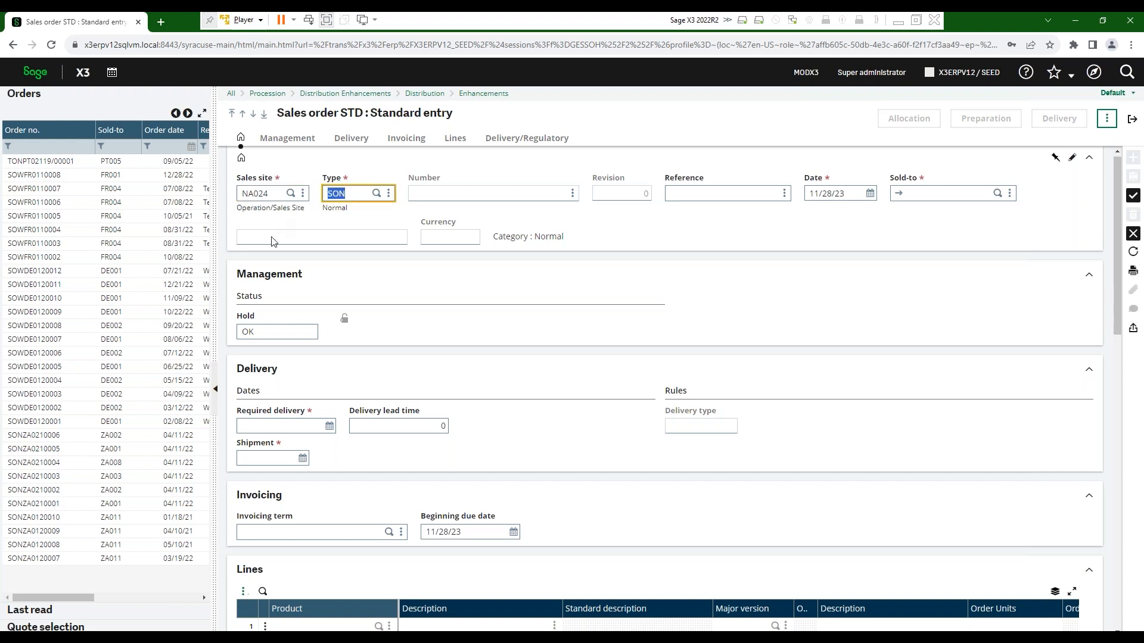
key("Tab")
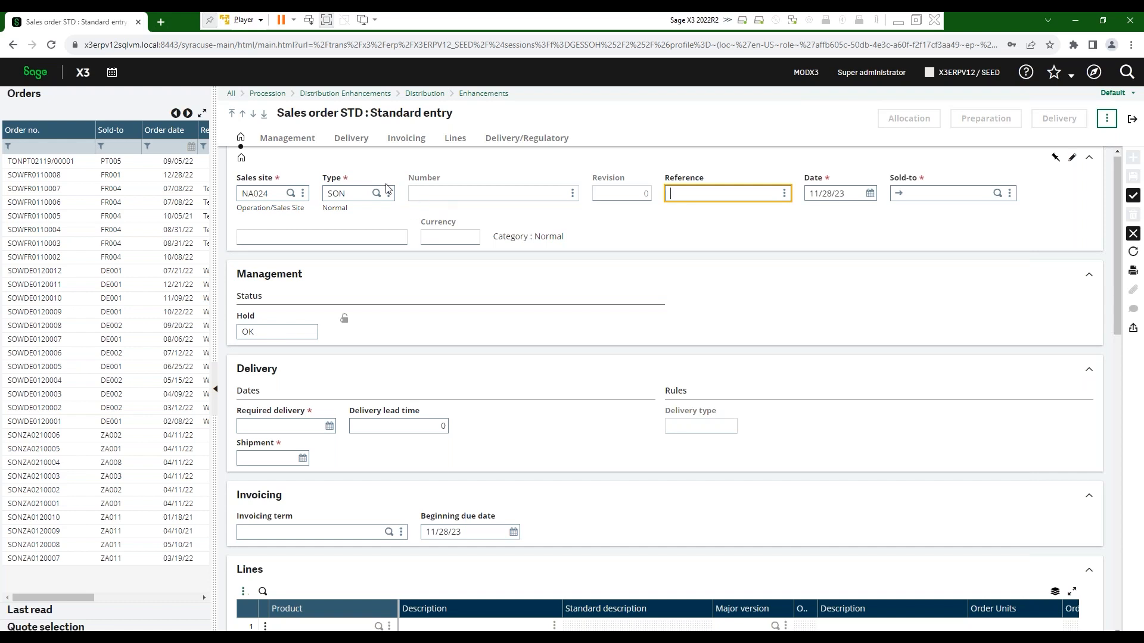
key("Tab")
key("Tab")
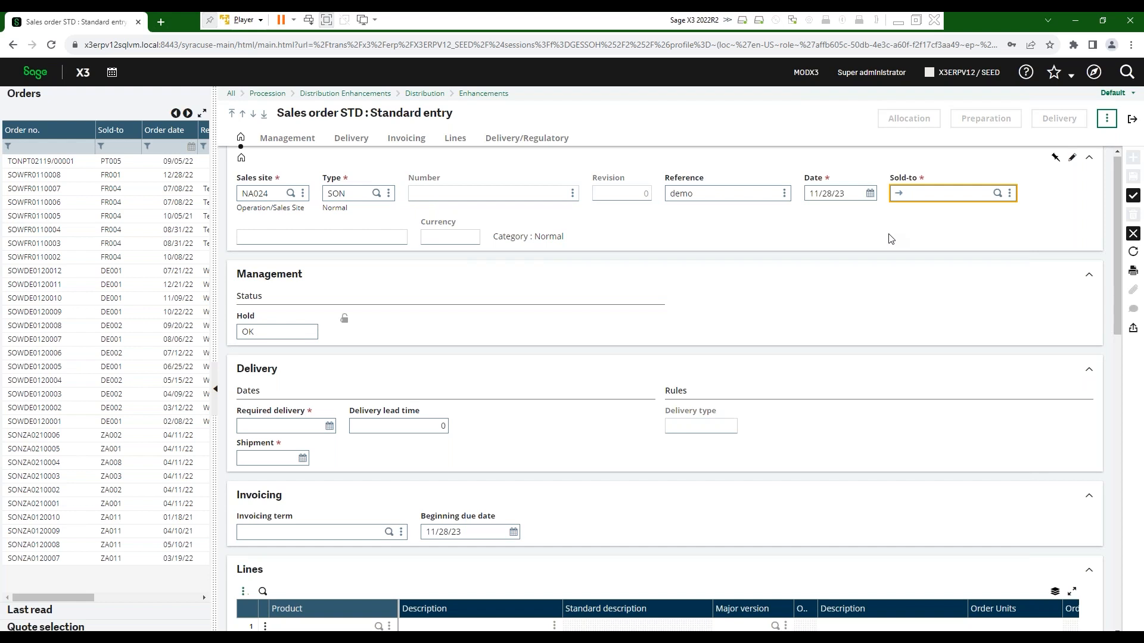
type("na007")
key("Tab")
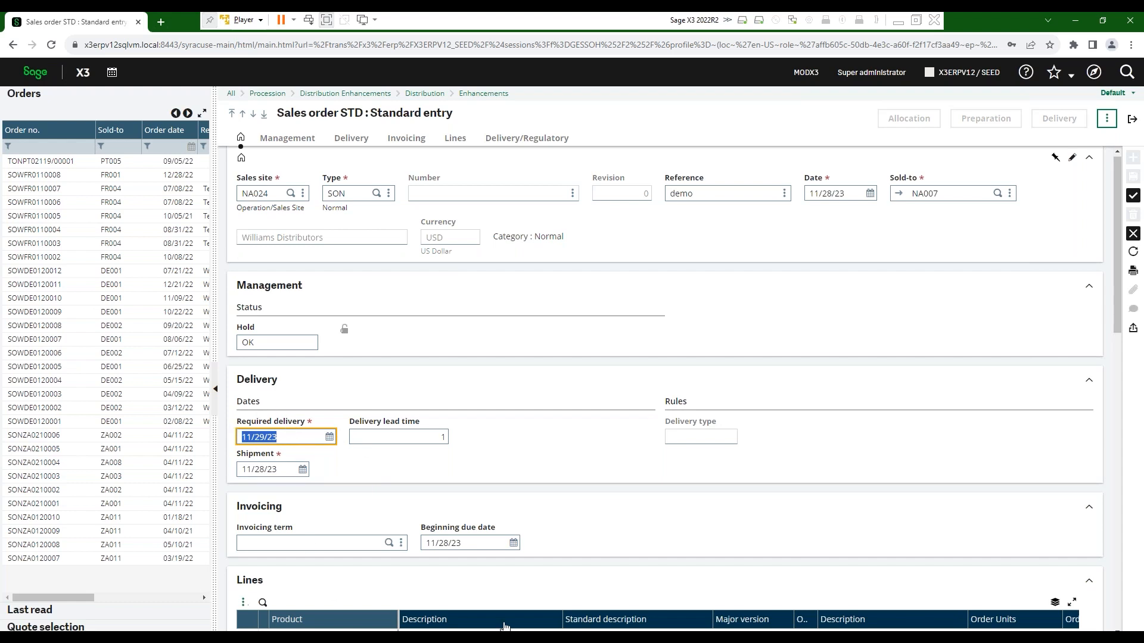
Set the order's required delivery date to 11/30/23 and keep the delivery lead time at 1
key("Tab")
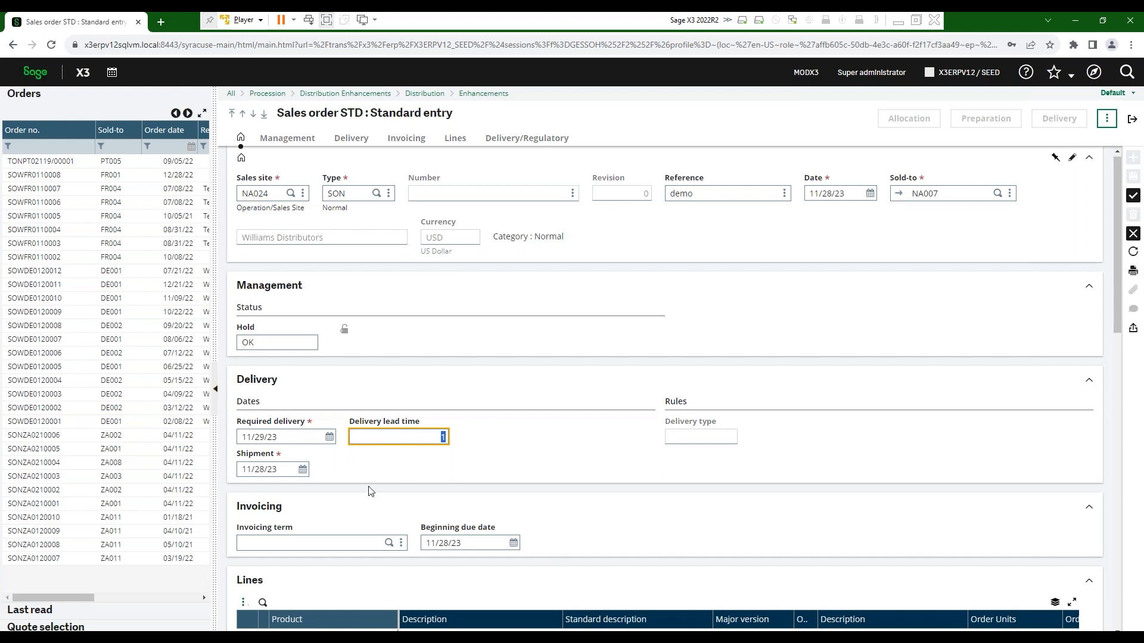
key("Tab")
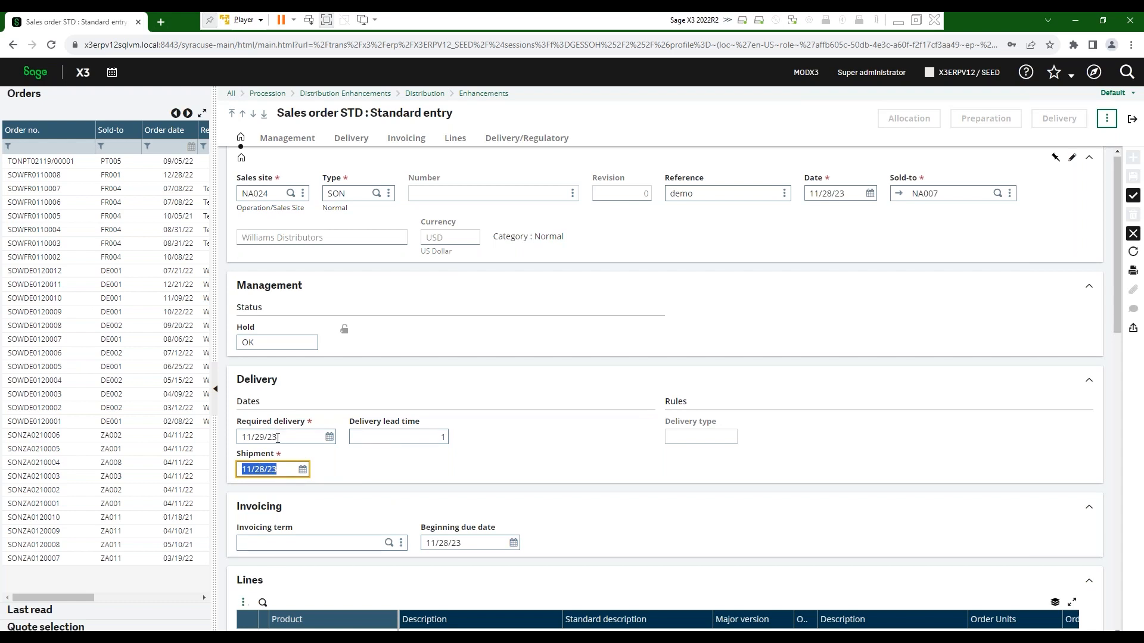
left_click(329, 437)
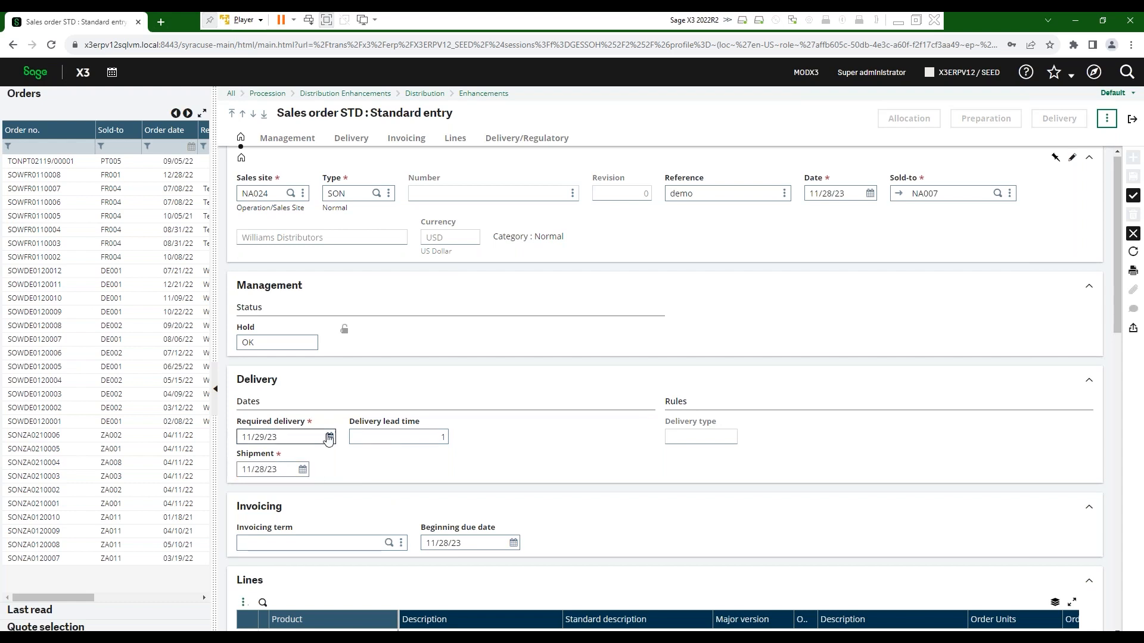
left_click(299, 547)
key("Tab")
key("Tab")
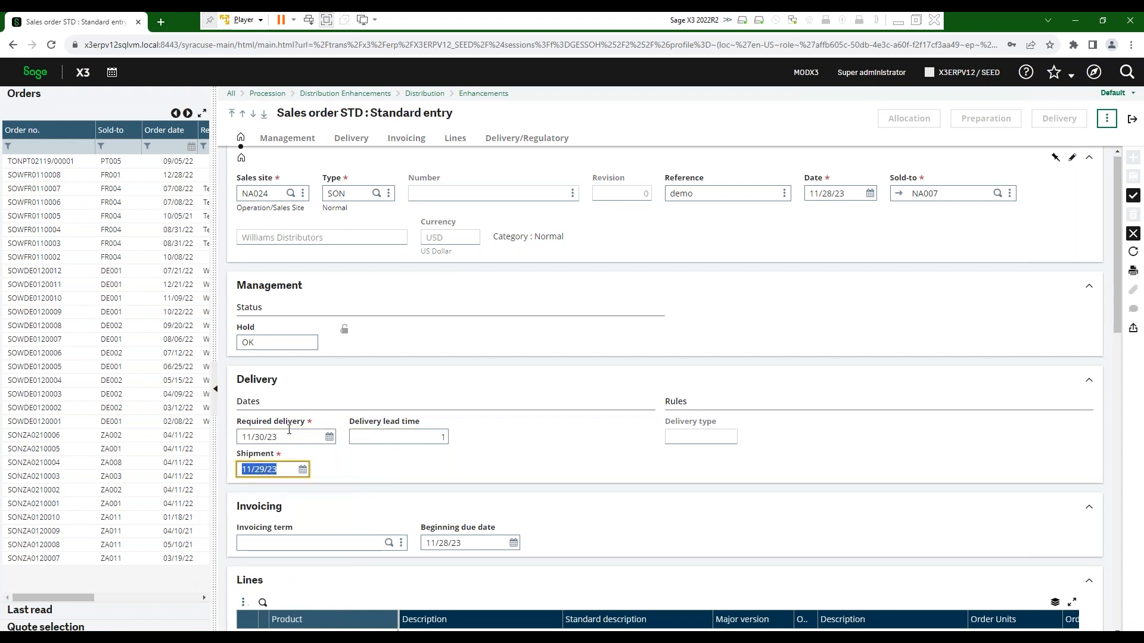
Leave the invoicing fields at their defaults and open the product selection list for order line 1
left_click(328, 537)
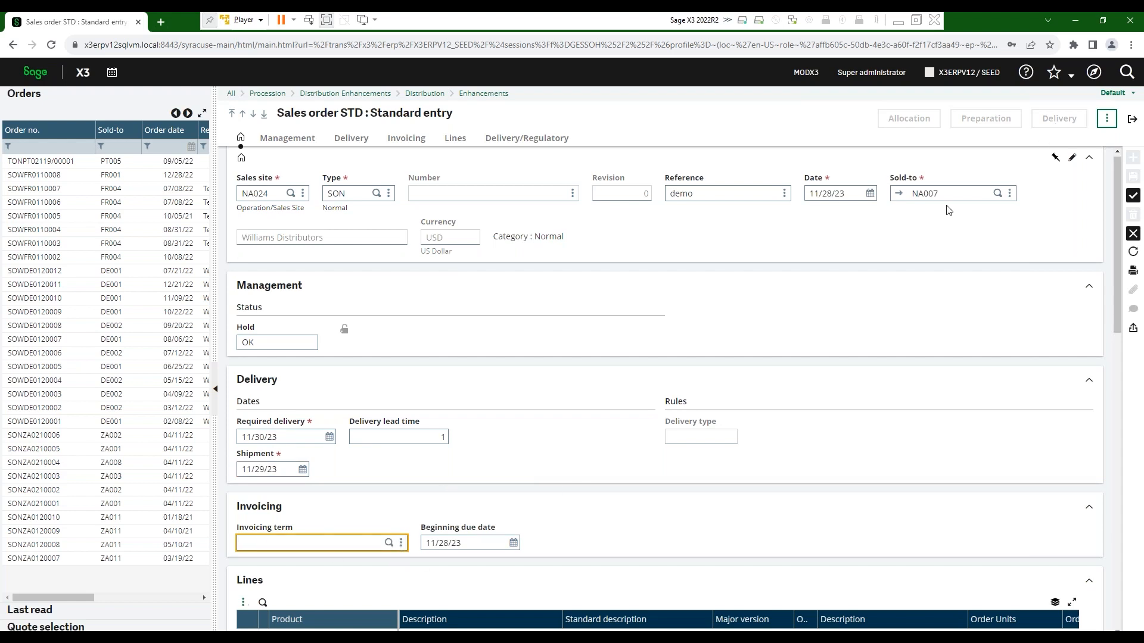
key("Tab")
key("Tab")
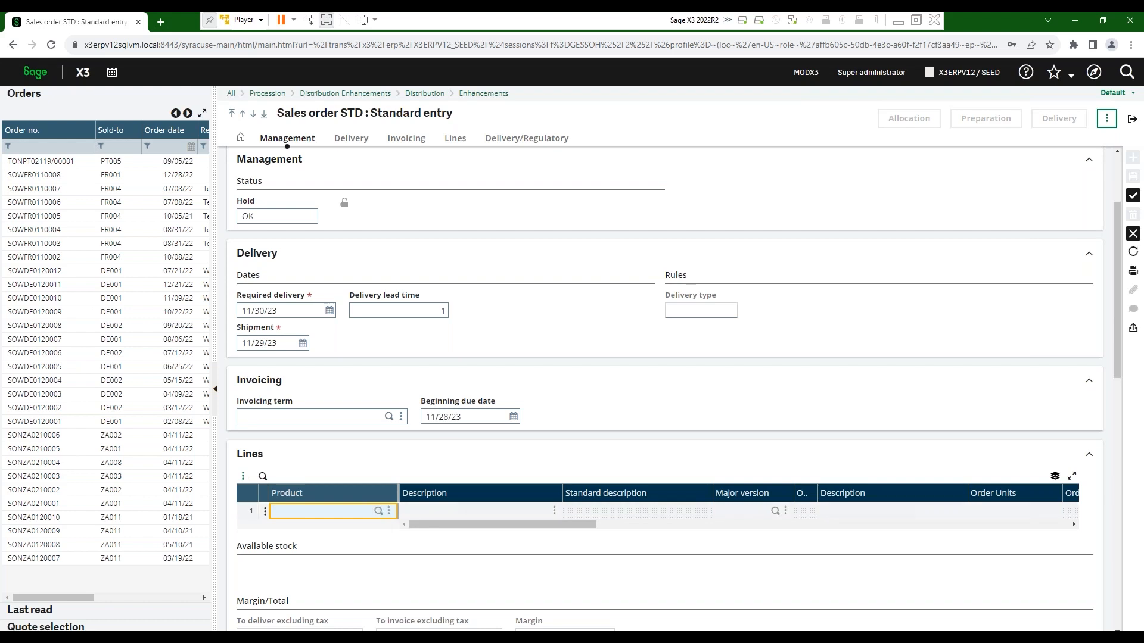
left_click(379, 510)
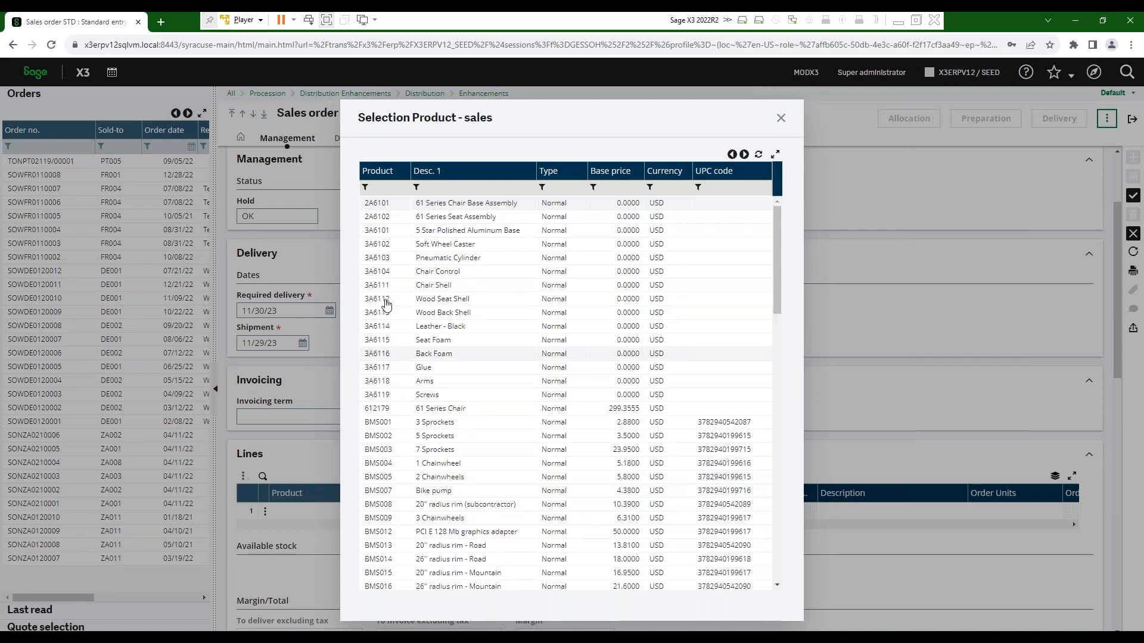
left_click(390, 189)
type("fin")
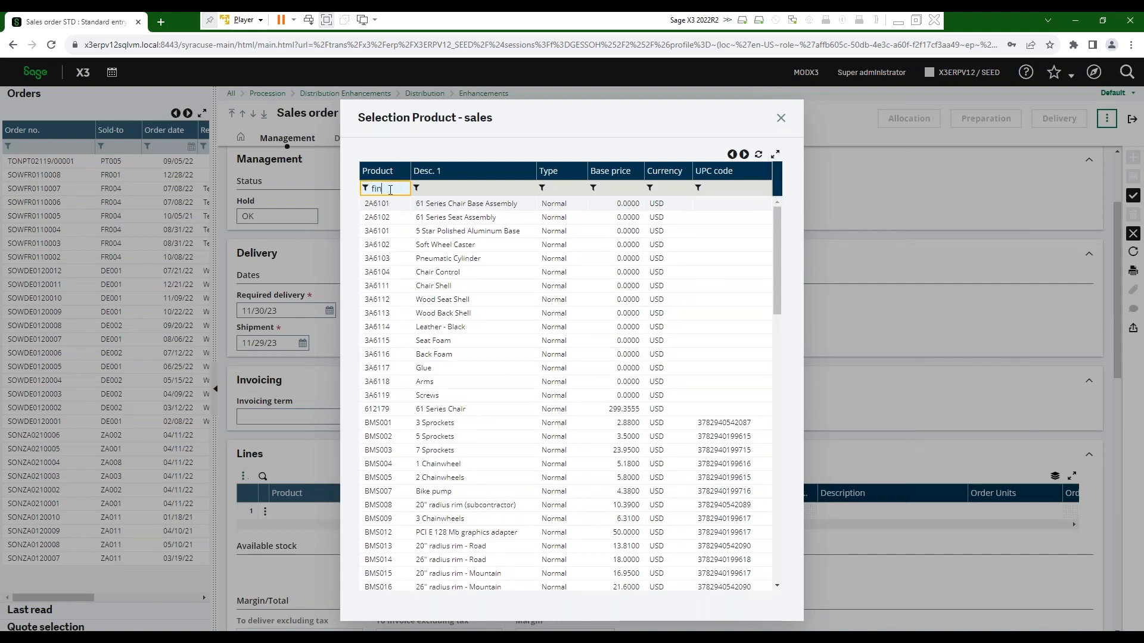
key("BackSpace")
key("BackSpace")
key("BackSpace")
Filter the product descriptions by "jalapen" and choose FIN301 Jalapeno Bean Dip, 24@8oz for line 1
key("Tab")
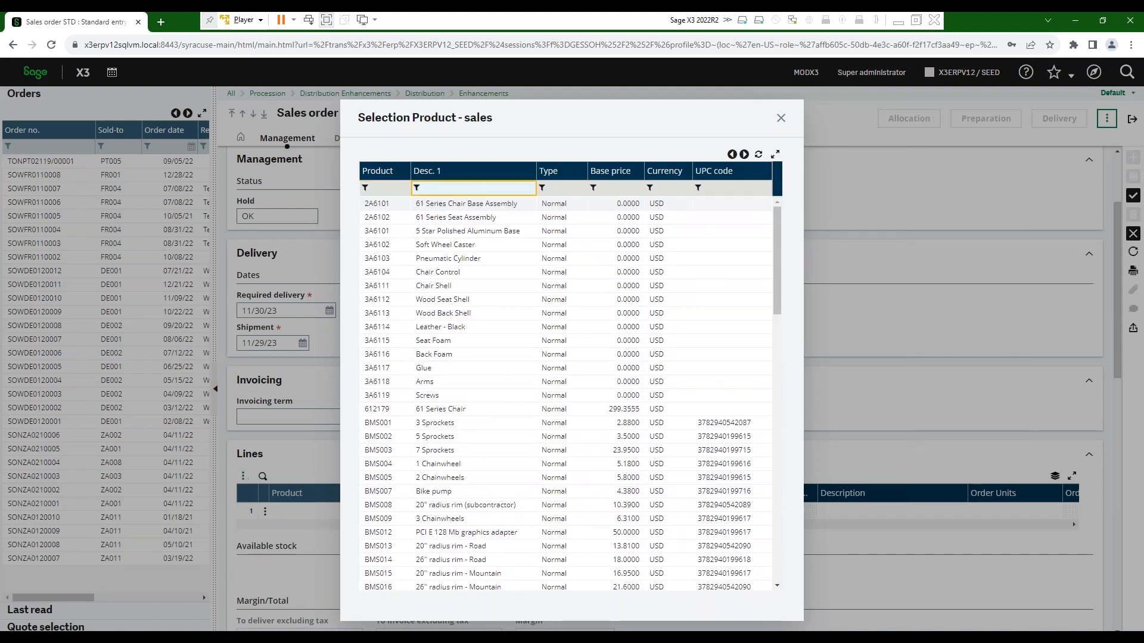
type("jal;")
type("pen")
key("Tab")
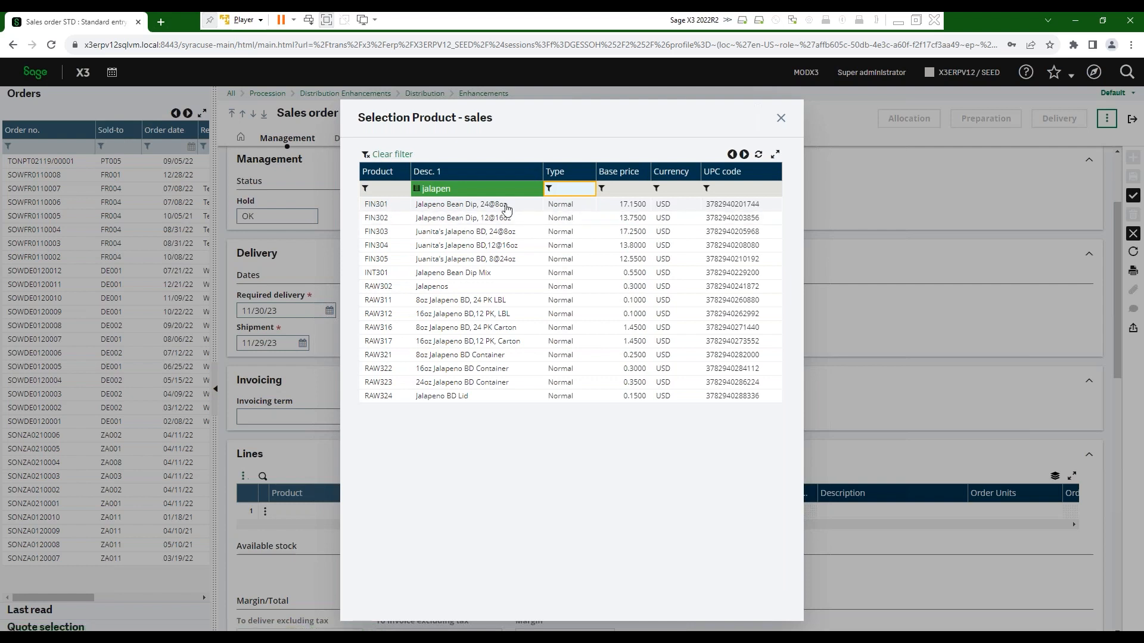
left_click(376, 210)
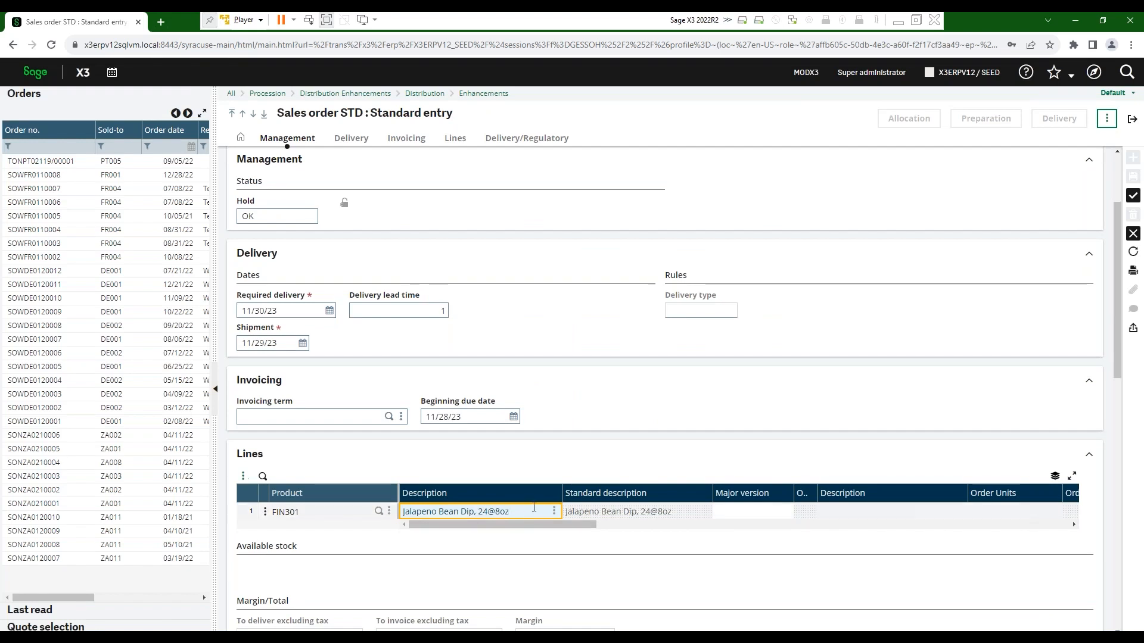
Enter 10 order units for FIN301 with CS as the sales unit and accept the ordered quantity
key("Tab")
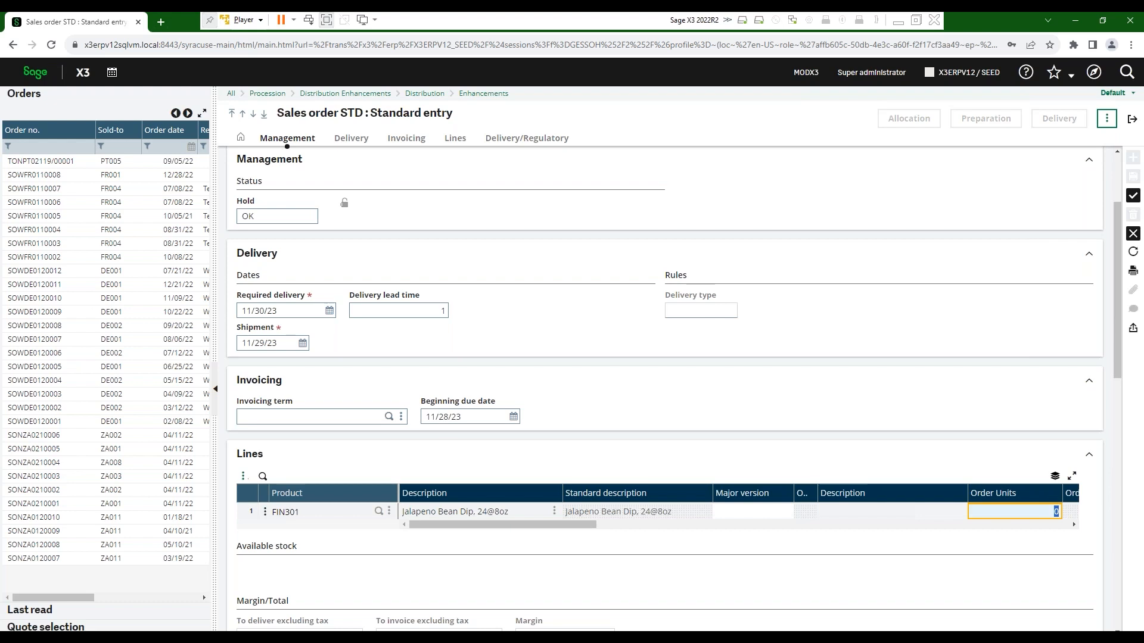
type("10")
key("Tab")
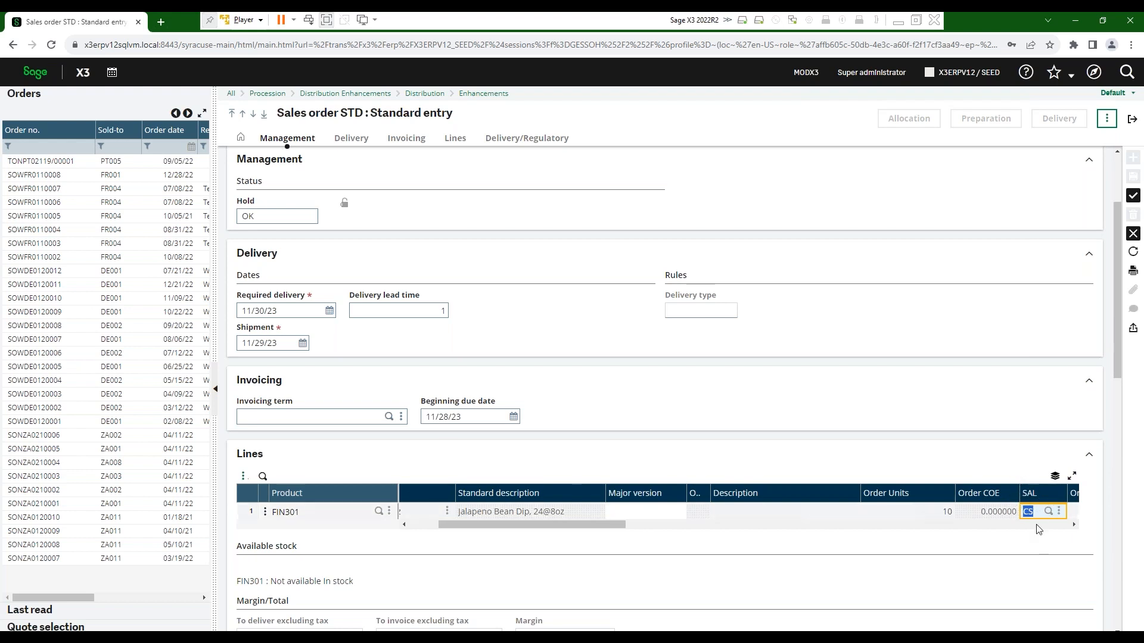
mouse_move(1118, 343)
left_mouse_down()
mouse_move(1119, 310)
mouse_move(1119, 351)
left_mouse_up()
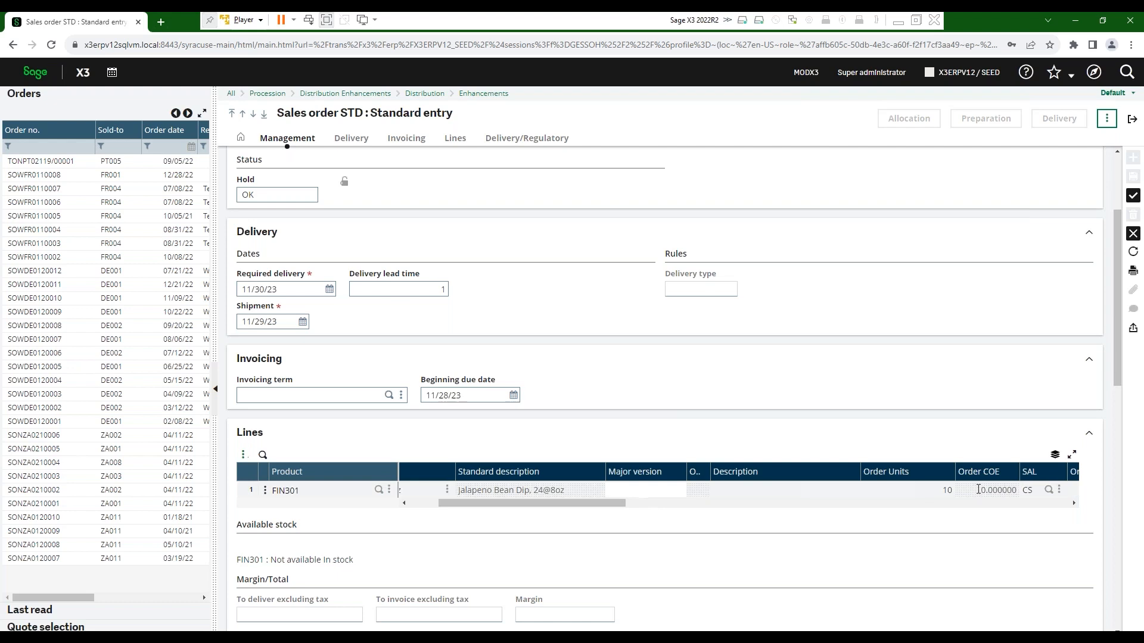
left_click(1073, 490)
key("Tab")
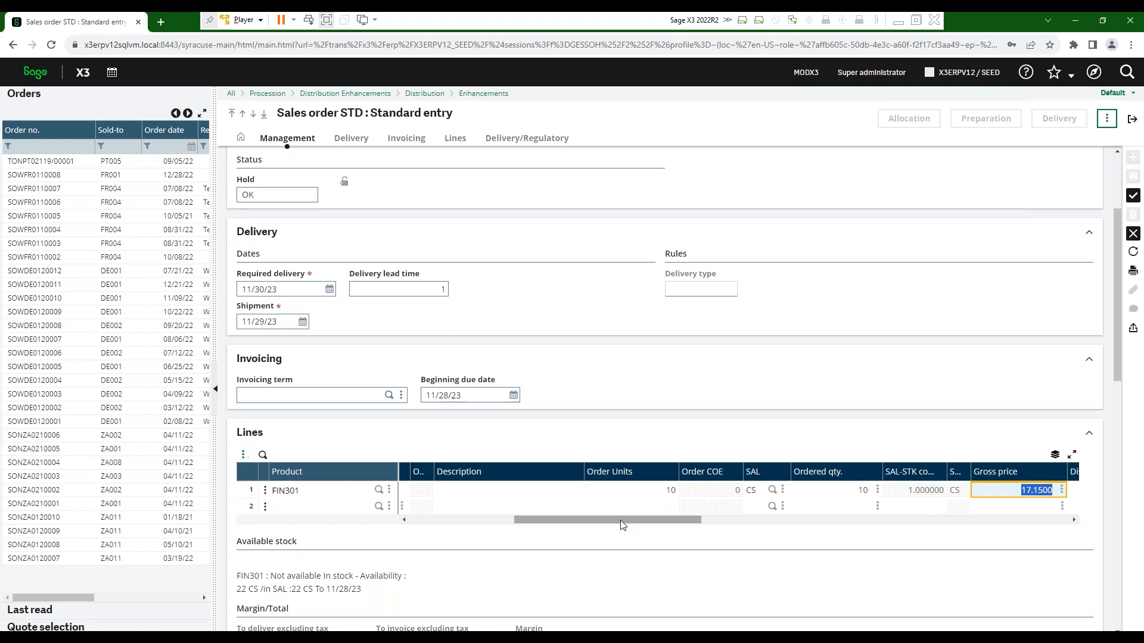
Go through line 1's gross price, Discount 1, Discount 2 and Exp 1 fields, keeping their defaults
left_click_drag(621, 524, 654, 524)
left_click(865, 497)
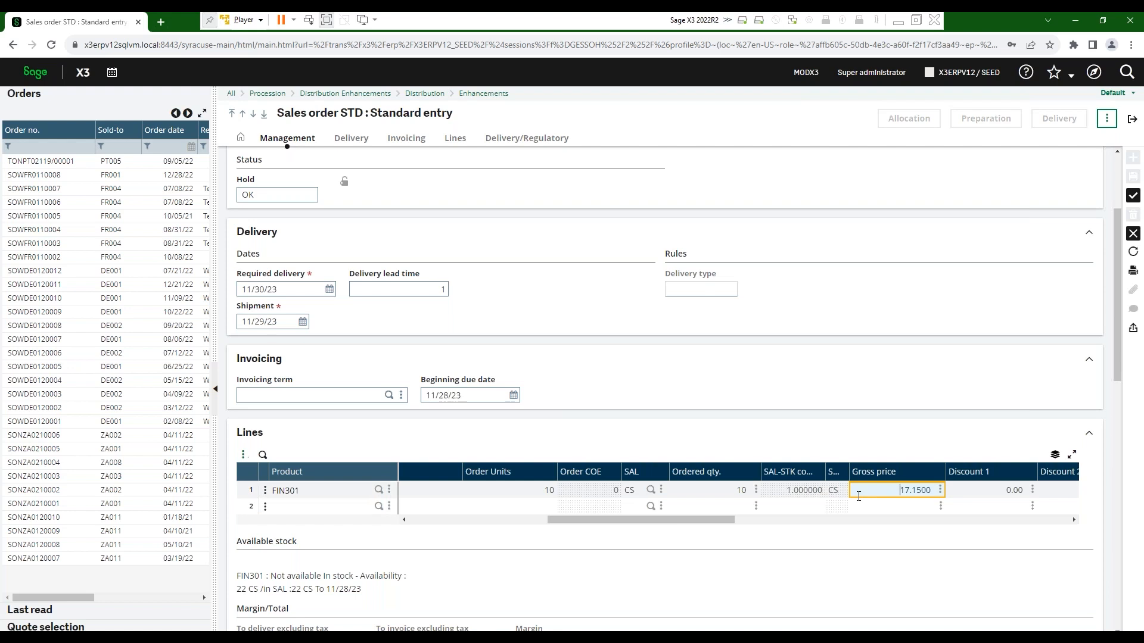
key("Tab")
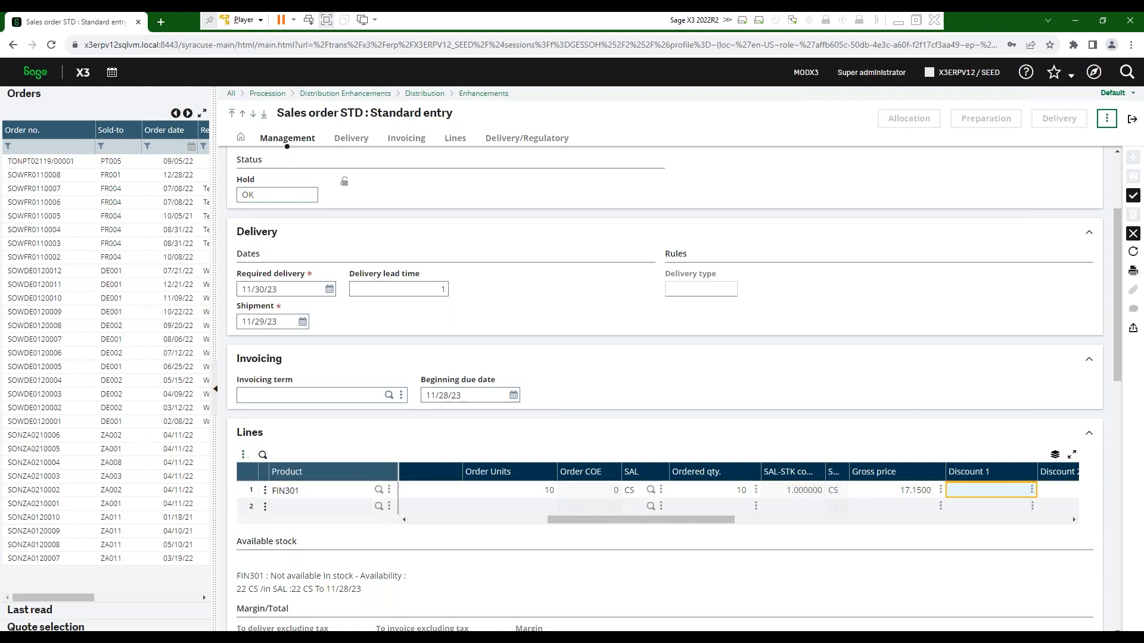
key("Tab")
key("Tab")
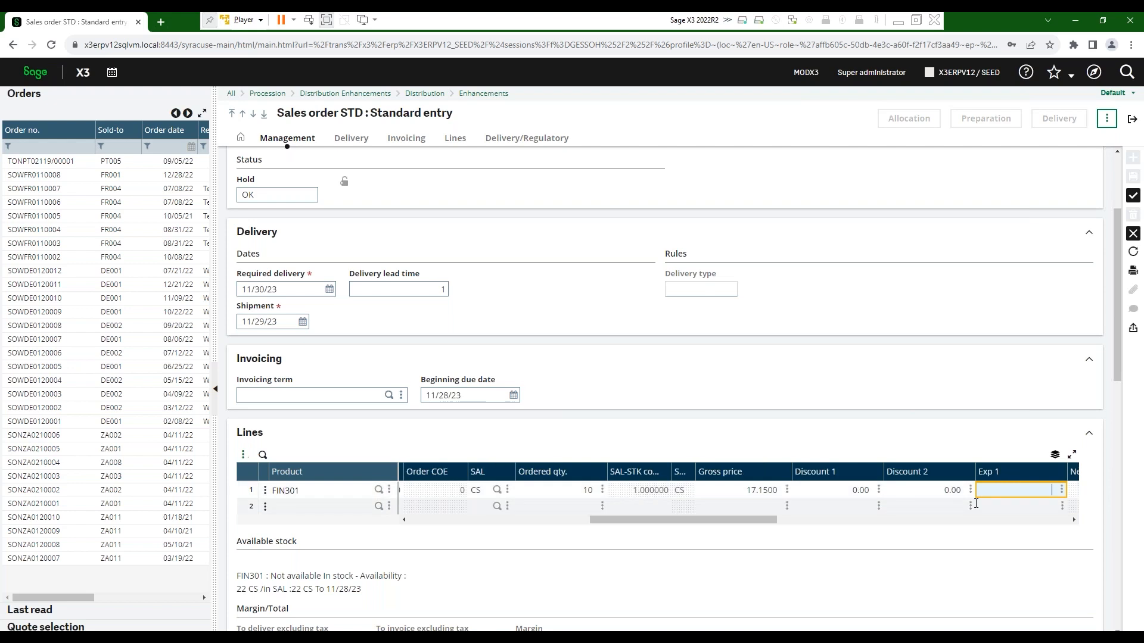
left_click(923, 507)
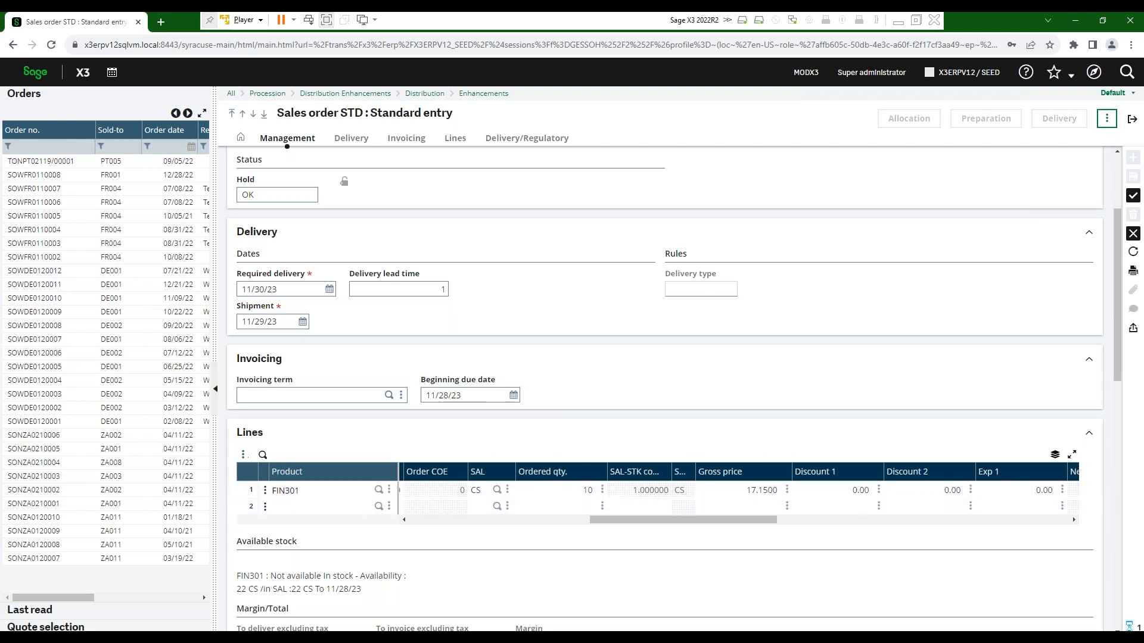
Examine line 1's net price, margin, invoicing term and line amount columns, widening the preparation column, and return to the order units
left_click_drag(739, 520, 922, 524)
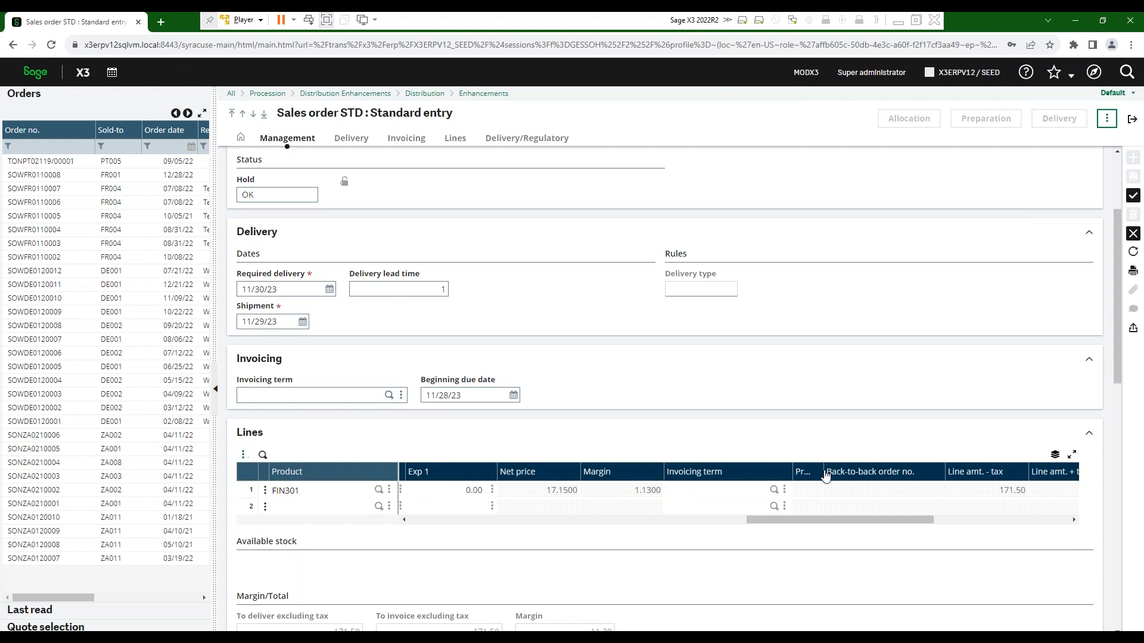
left_click_drag(824, 472, 870, 477)
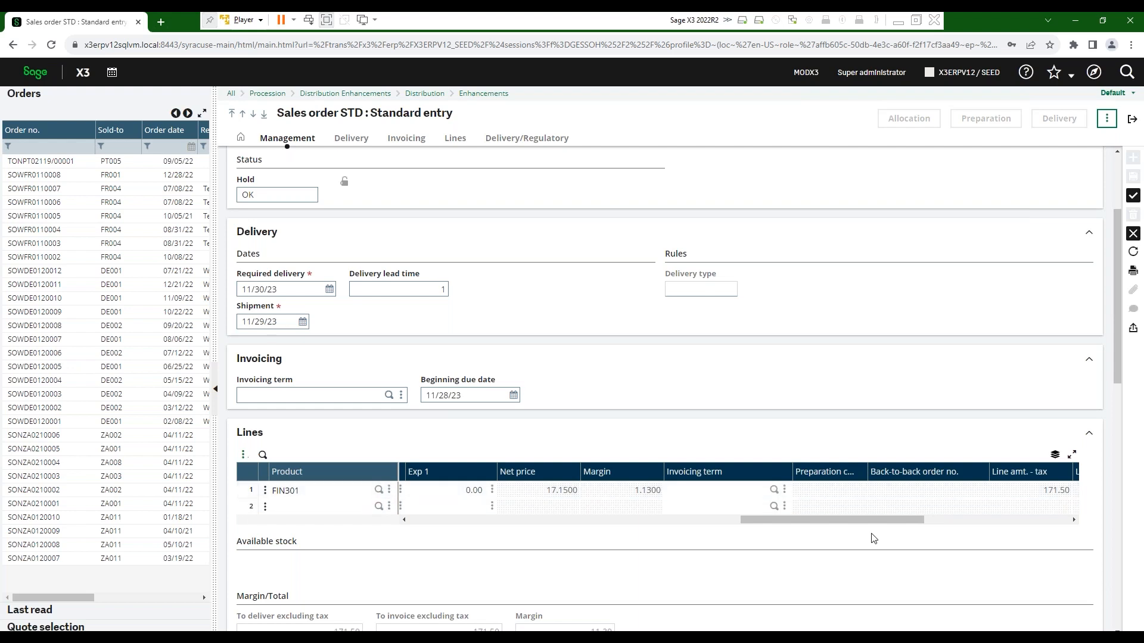
left_click_drag(878, 522, 563, 544)
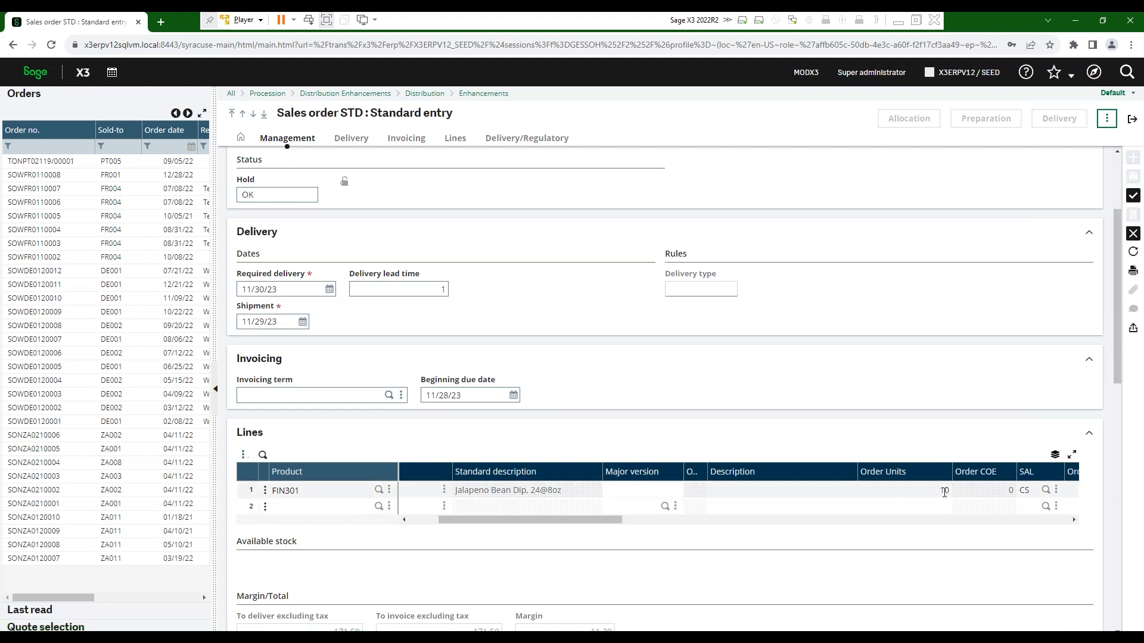
Create the sales order from the entered header and the FIN301 Jalapeno Bean Dip line
left_click(1133, 199)
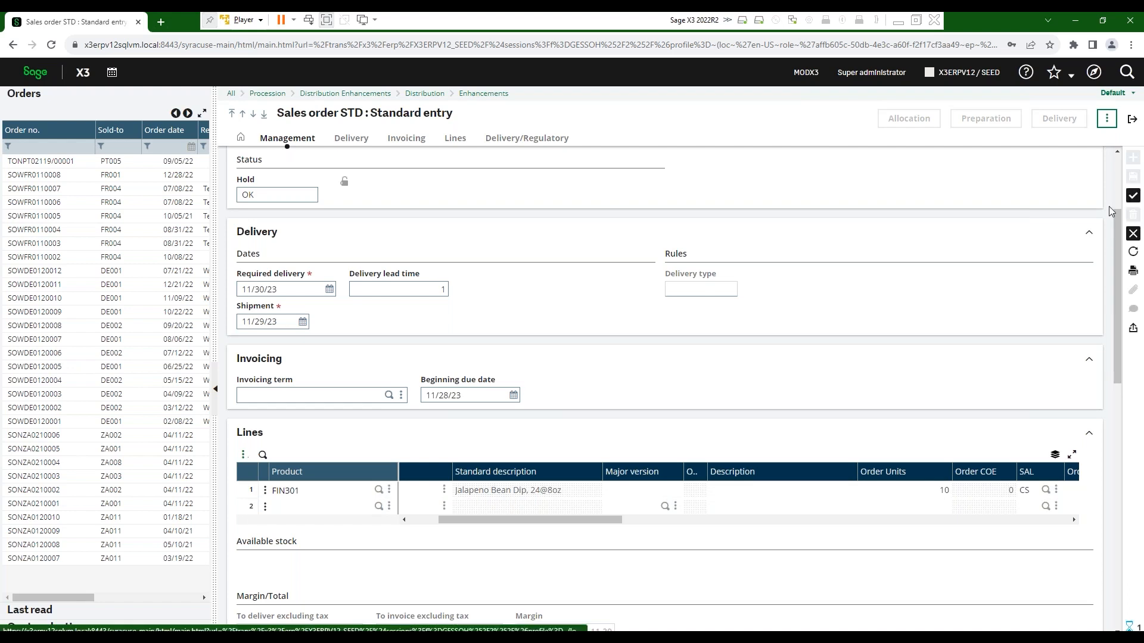
left_click(693, 231)
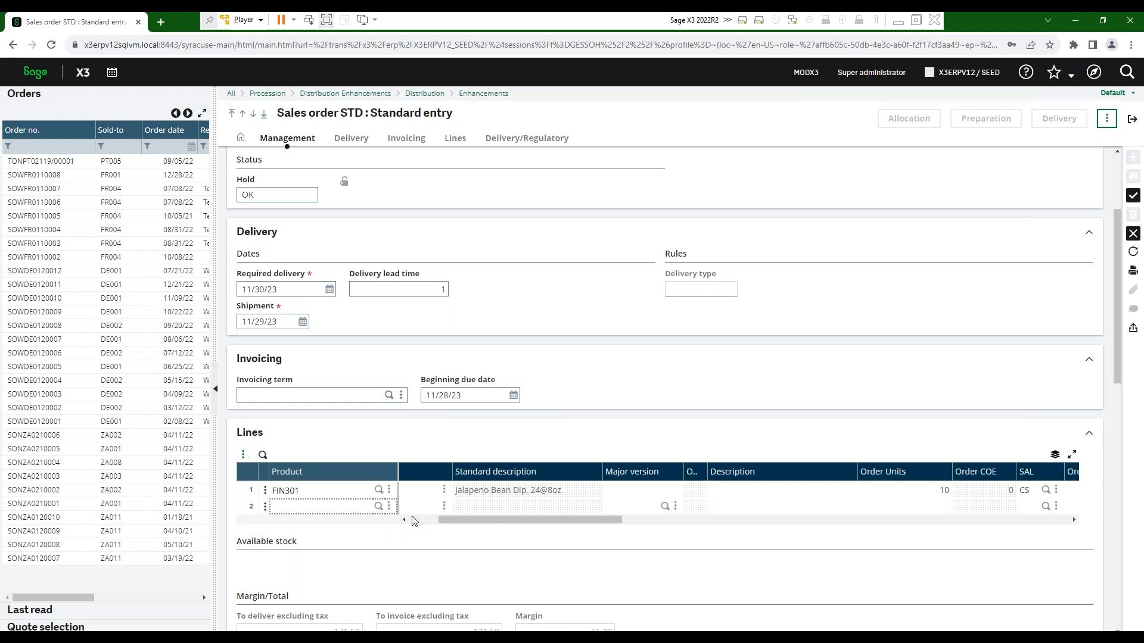
left_click(1132, 196)
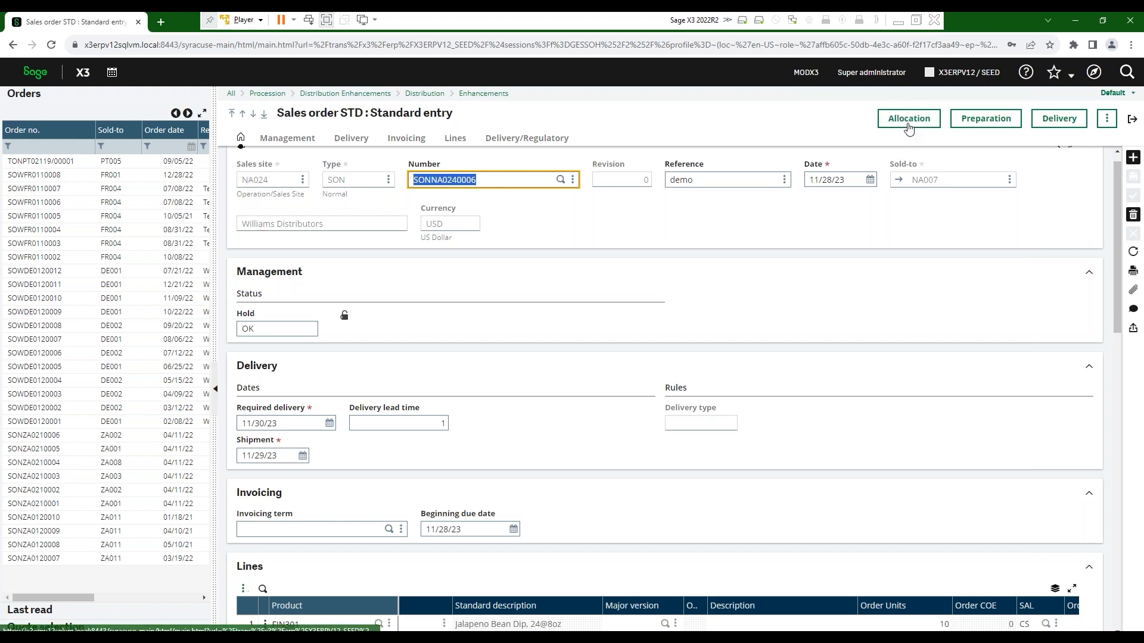
Run a detailed allocation on the order, including customer allocations and generating shortages, and leave the allocation log
left_click(890, 118)
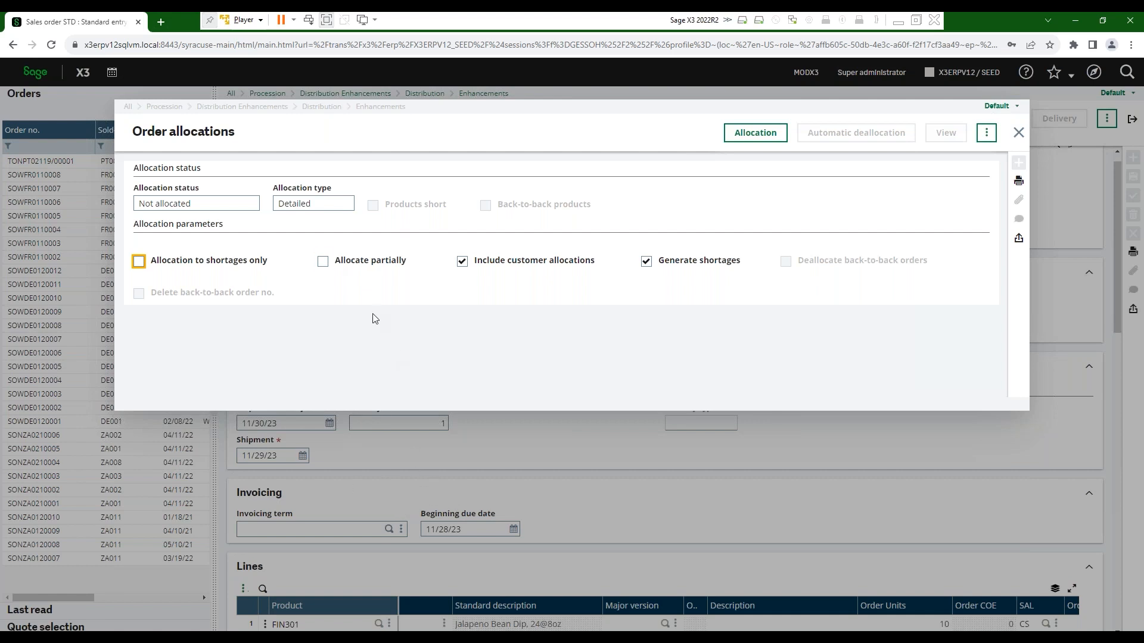
left_click(754, 133)
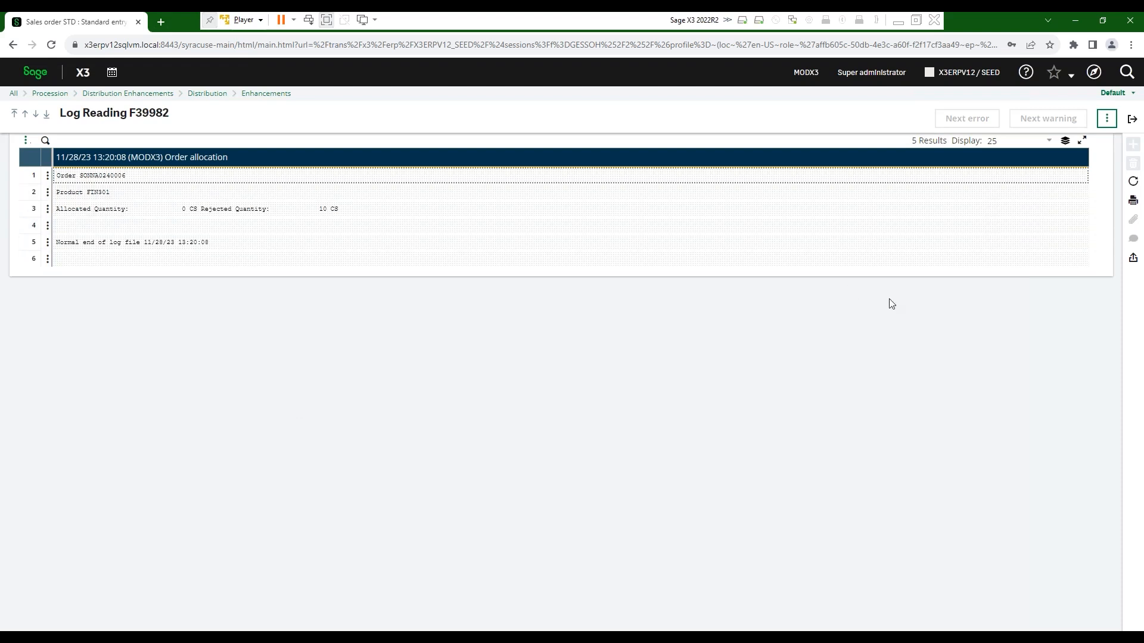
left_click(1132, 118)
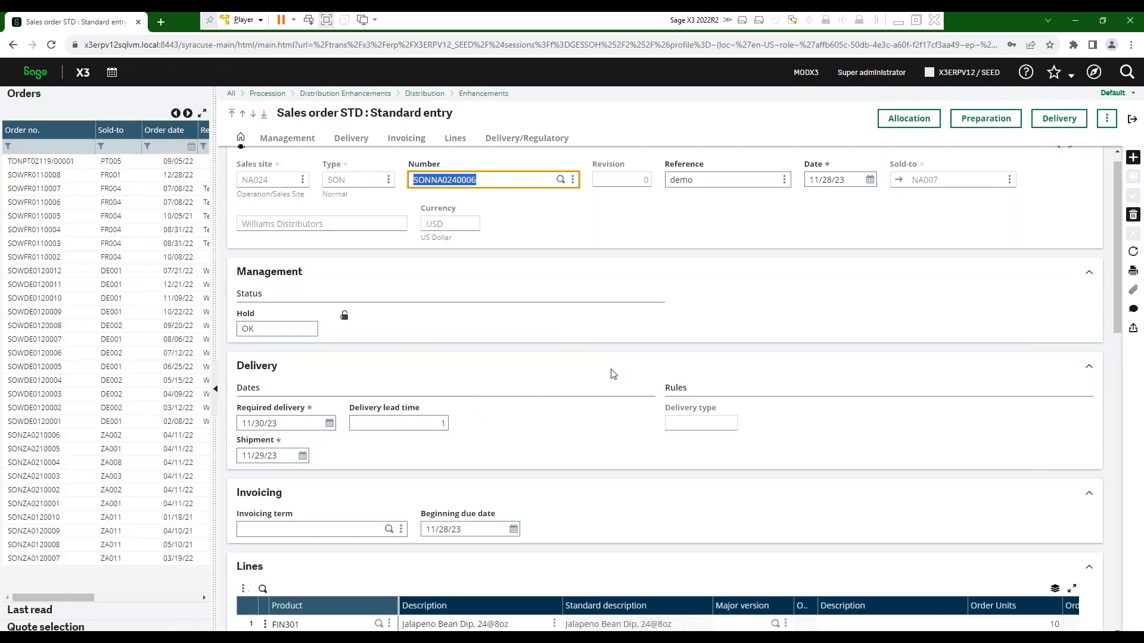
Examine the stock by site for line 1's FIN301 across its quantity columns and return to the order
left_click_drag(1116, 246, 1111, 292)
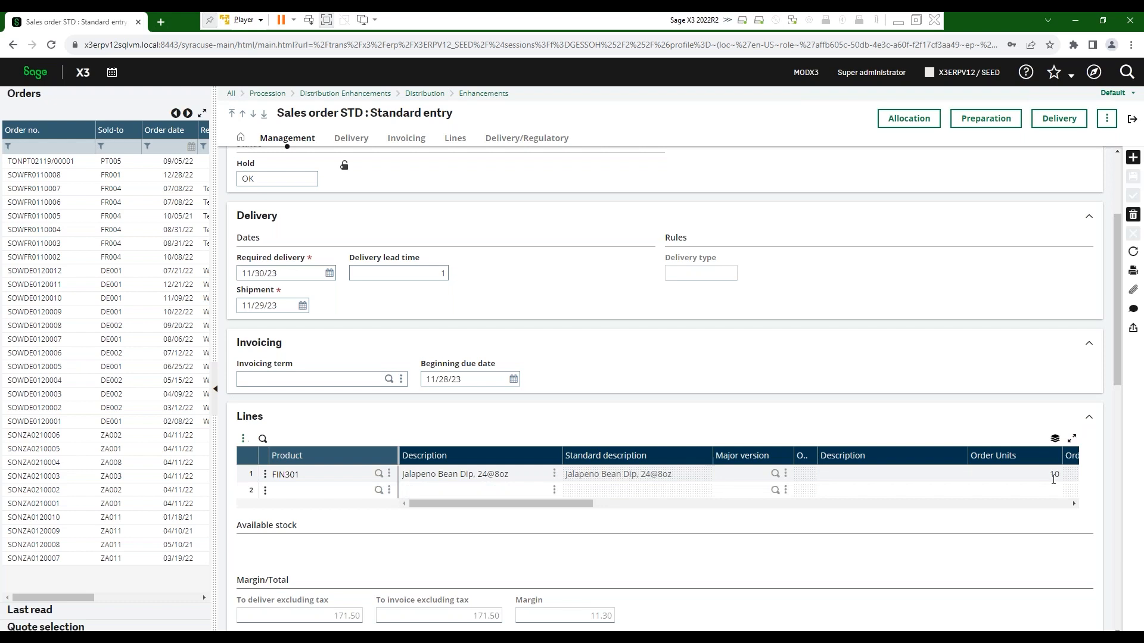
left_click(265, 477)
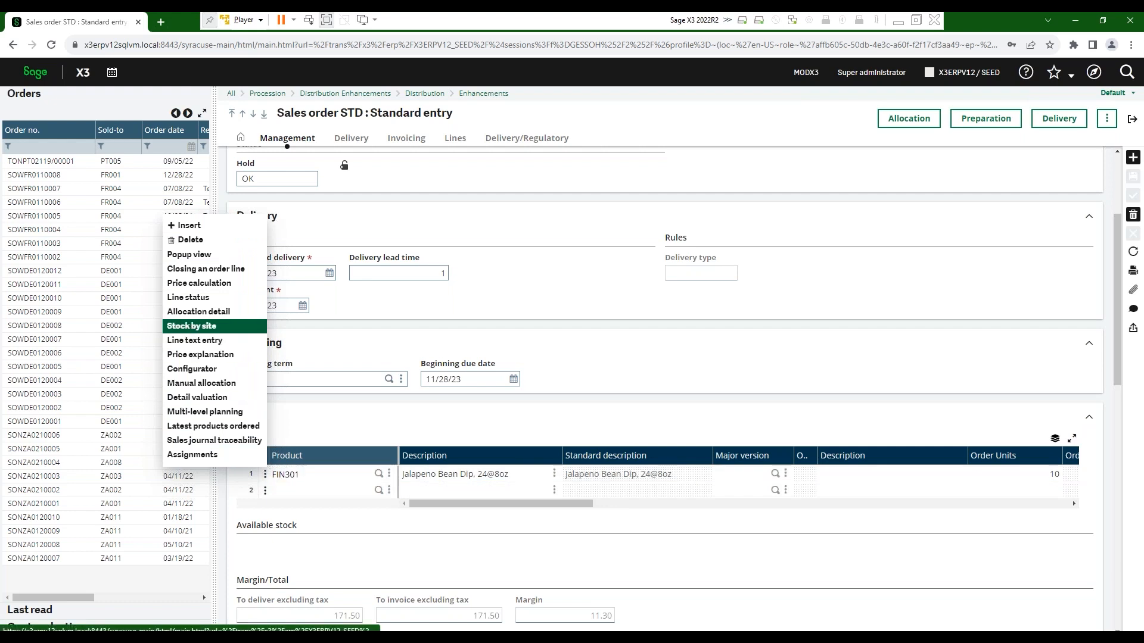
left_click(192, 326)
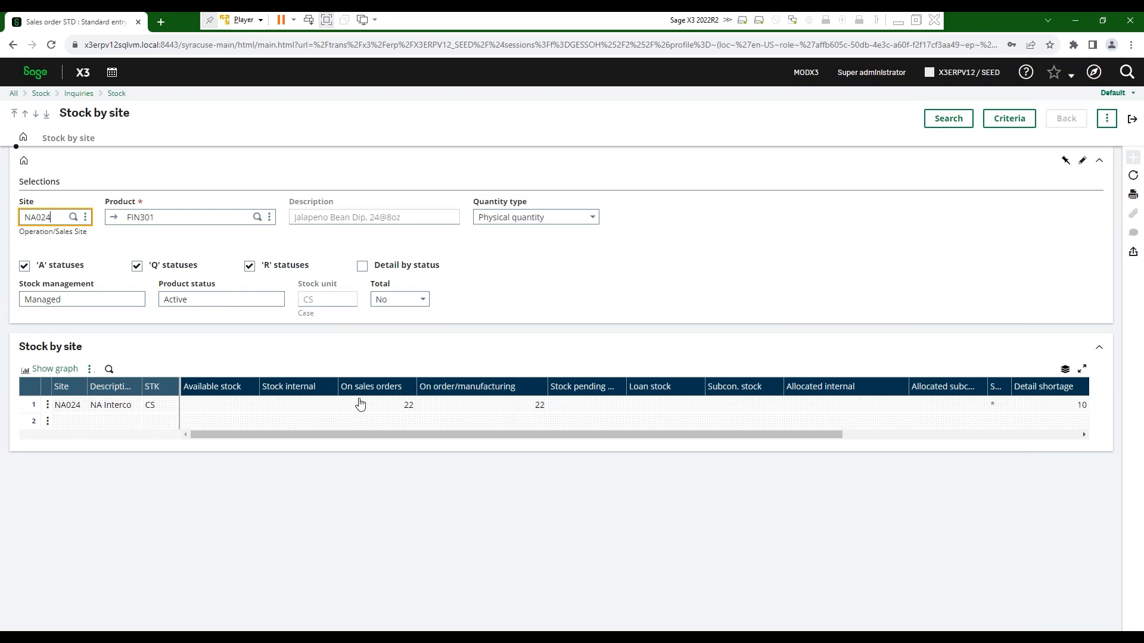
left_click_drag(537, 433, 642, 435)
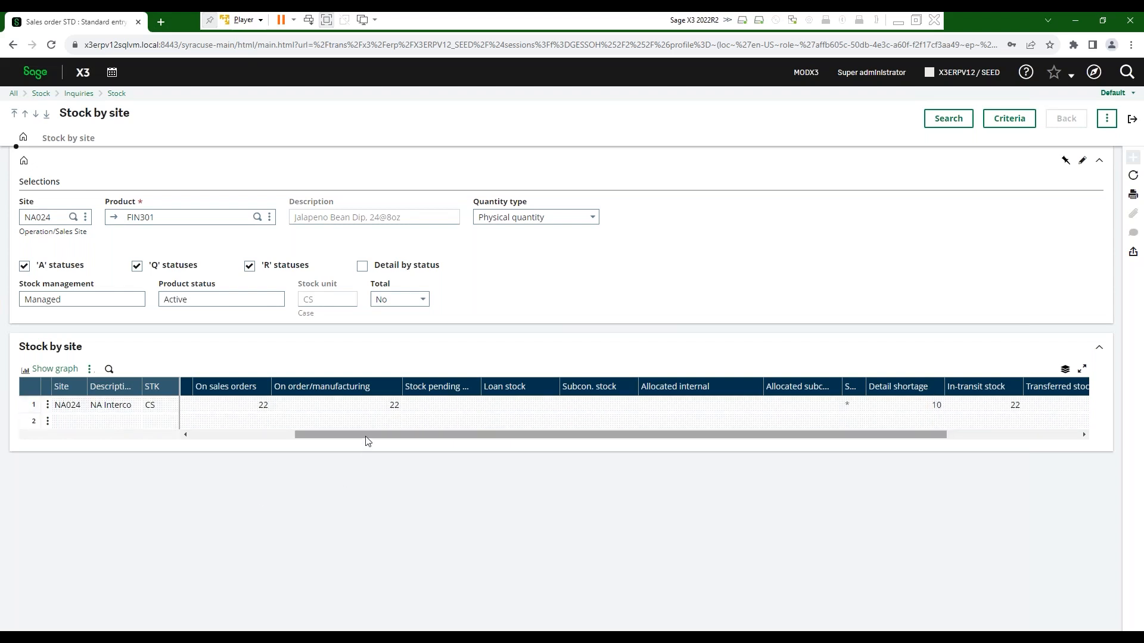
left_click_drag(370, 436, 150, 450)
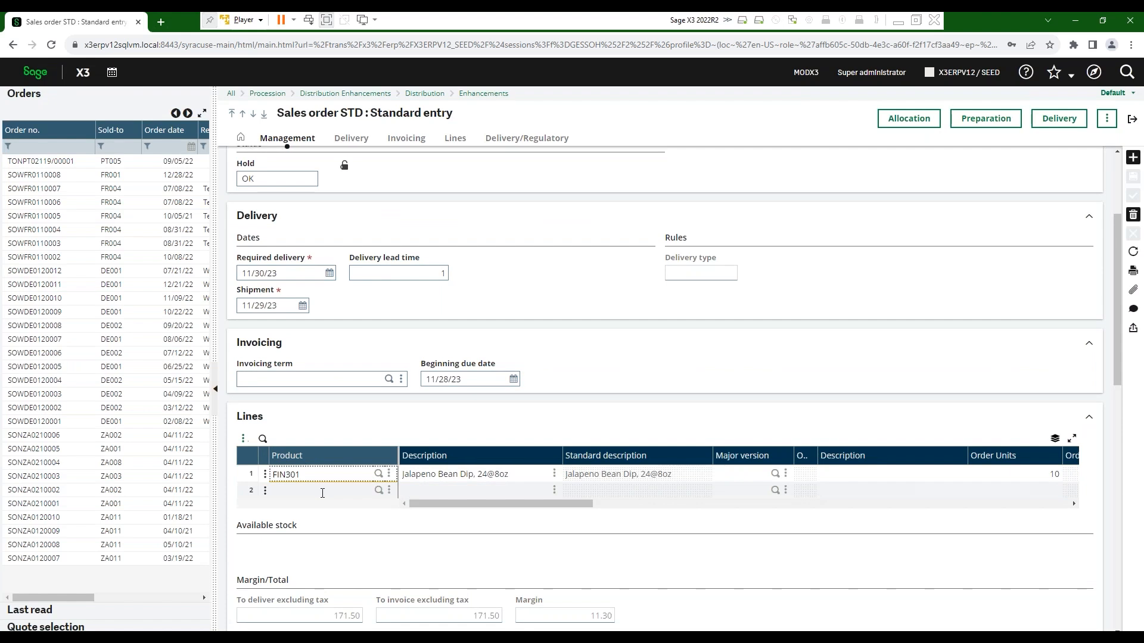
Start duplicating the saved sales order by clearing its order number
scroll(955, 371, "up", 3)
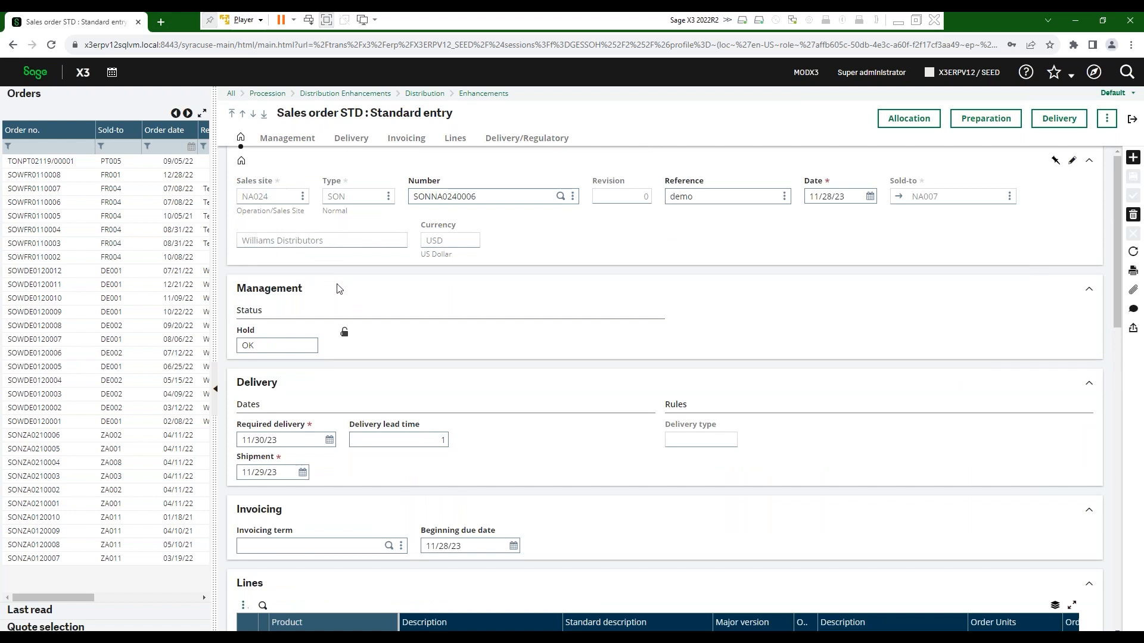
scroll(471, 428, "down", 2)
left_click(352, 516)
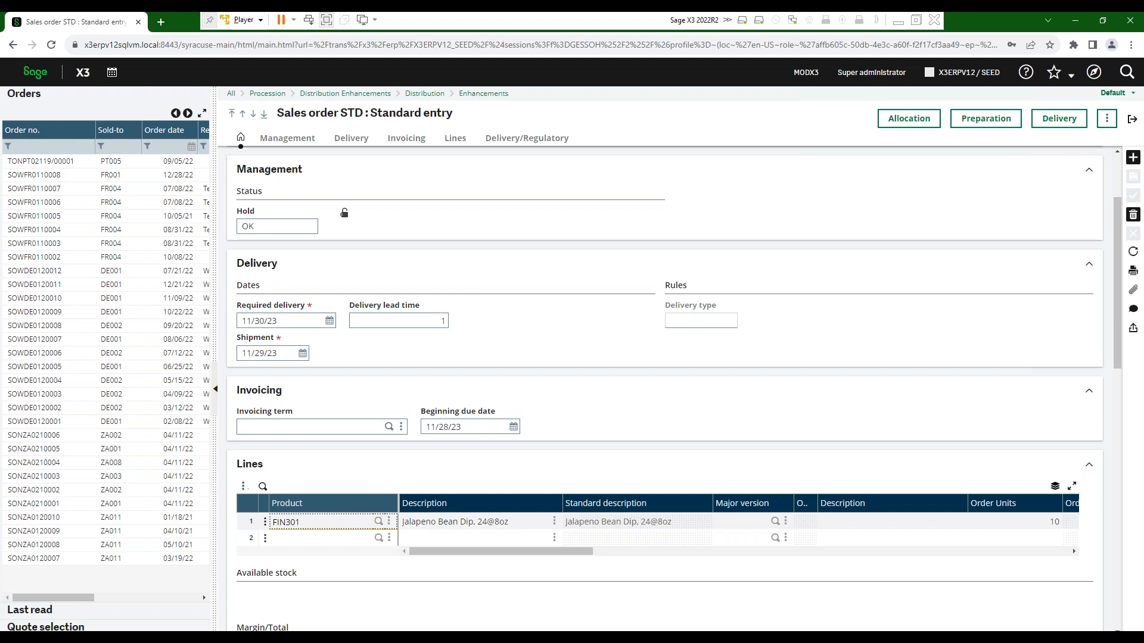
scroll(575, 598, "up", 2)
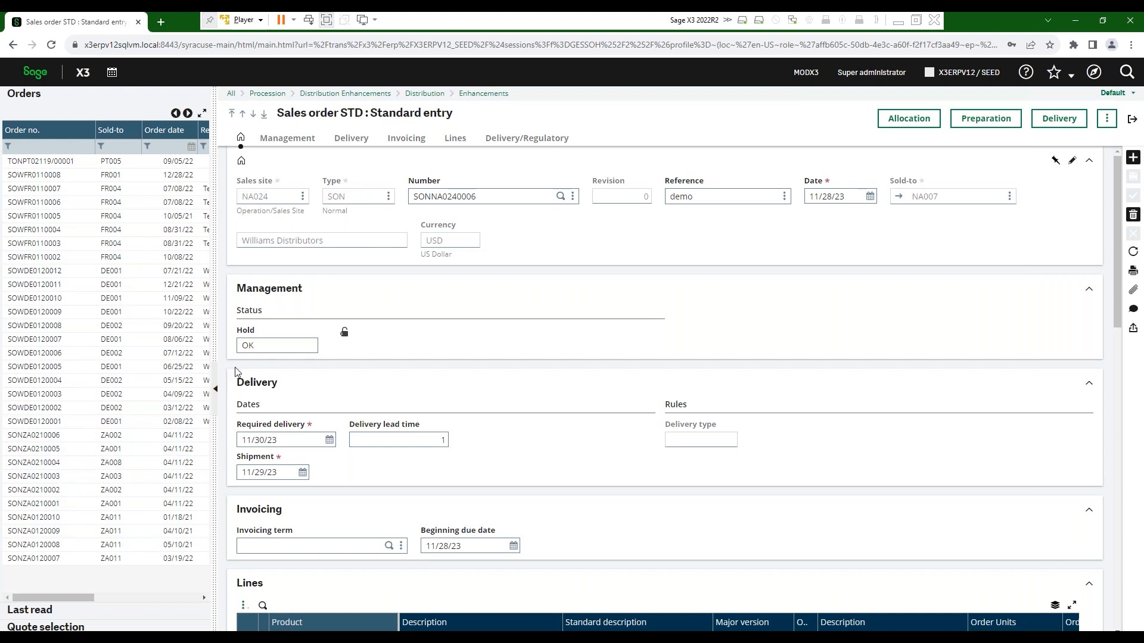
left_click(481, 197)
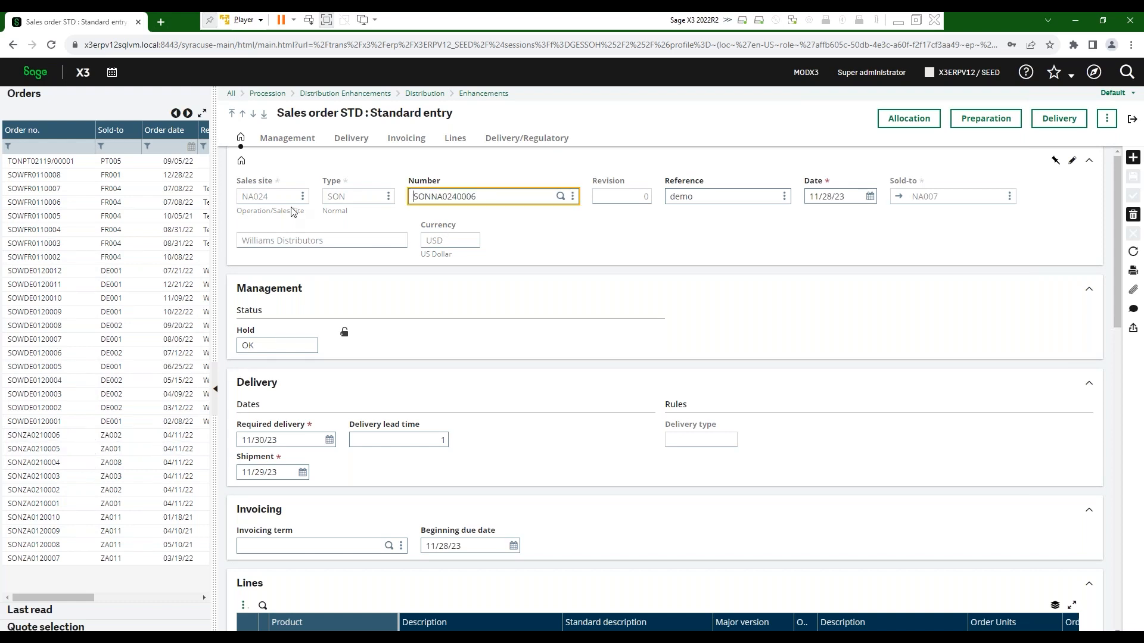
key("Delete")
key("Delete")
key("Delete")
key("Delete")
key("Delete")
key("Delete")
key("Delete")
key("Delete")
key("Delete")
key("Delete")
key("Delete")
key("Delete")
key("Tab")
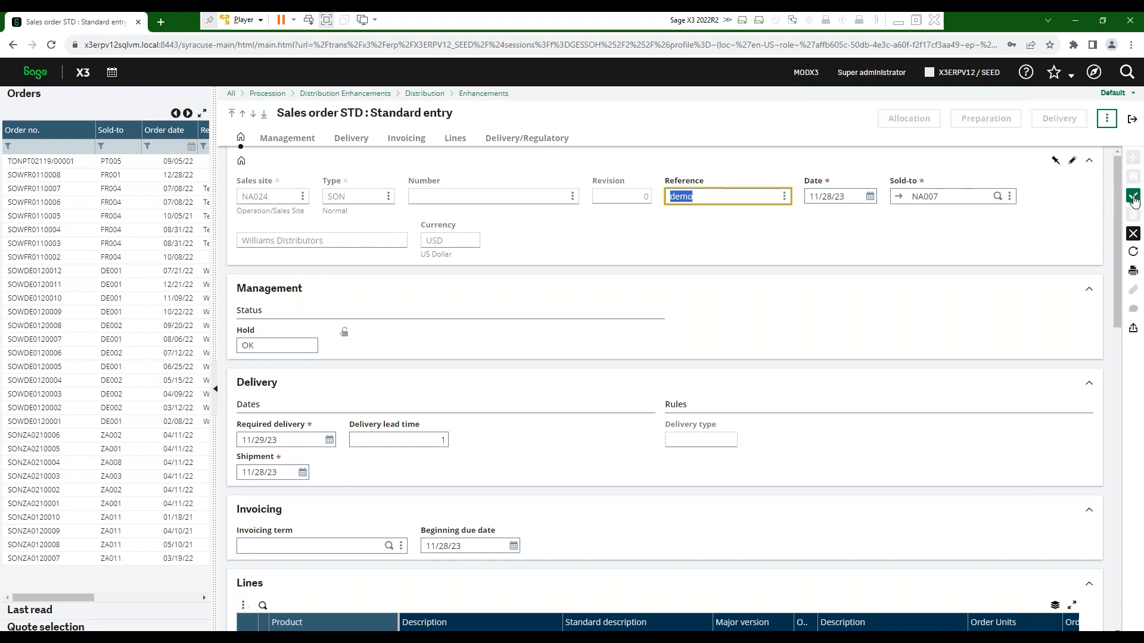
Create the duplicate order with recalculated prices and discounts, accept the repeated reference, and check its line
left_click(1134, 199)
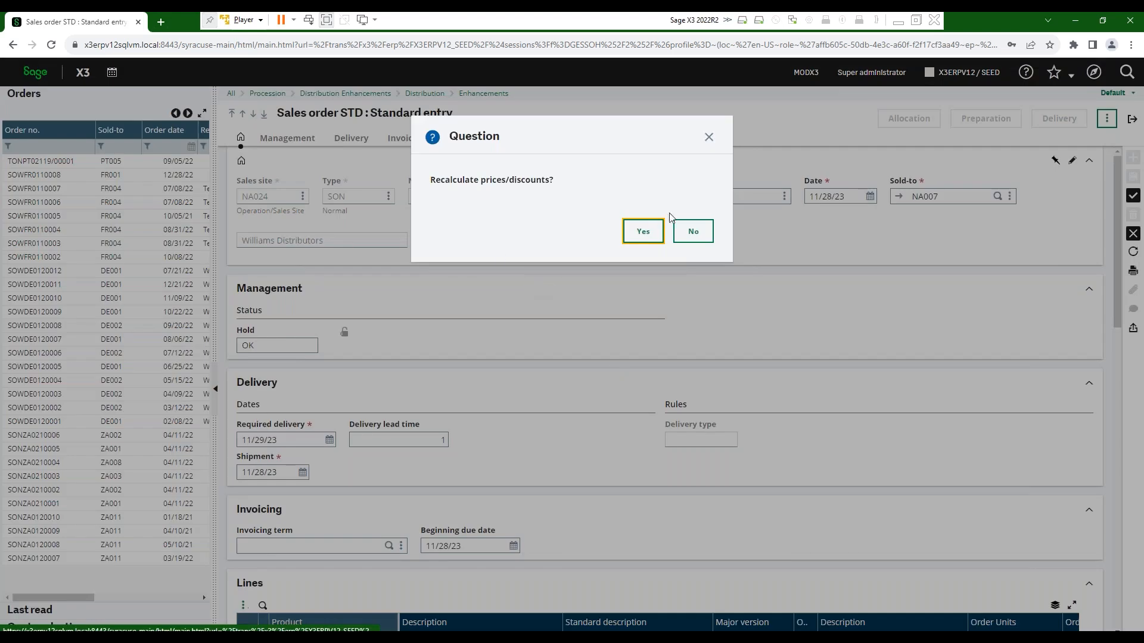
left_click(641, 235)
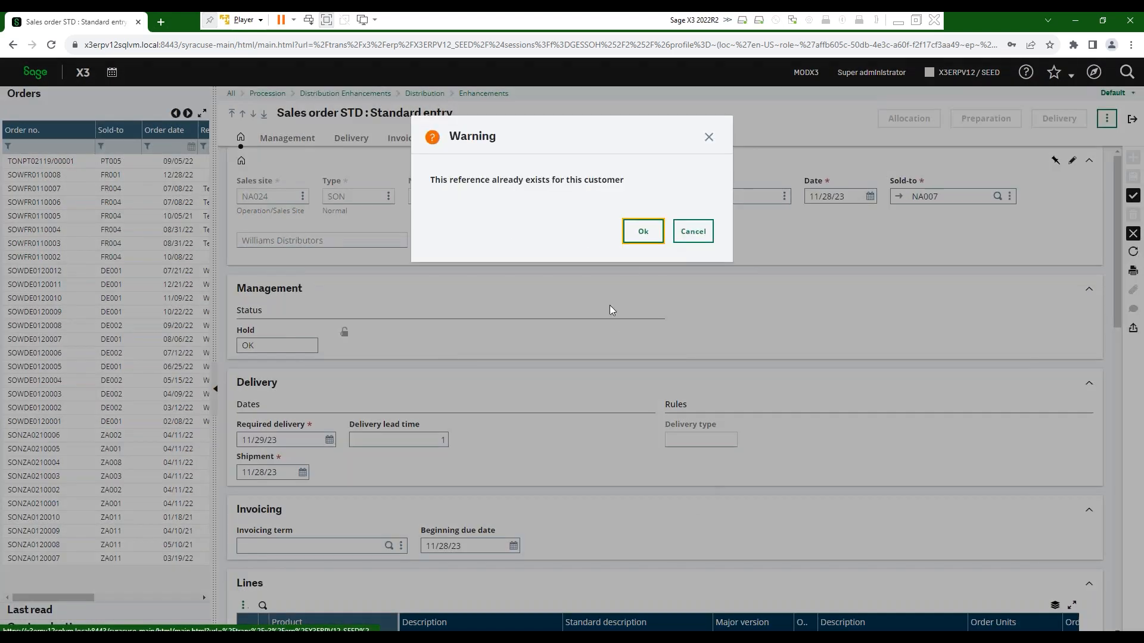
left_click(643, 232)
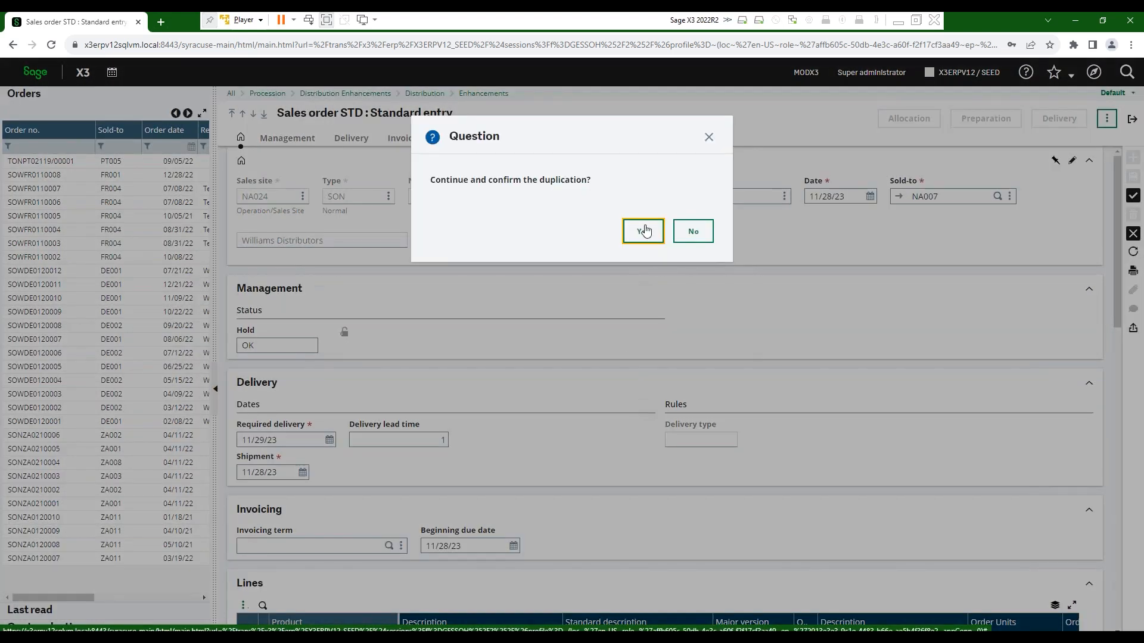
left_click(644, 231)
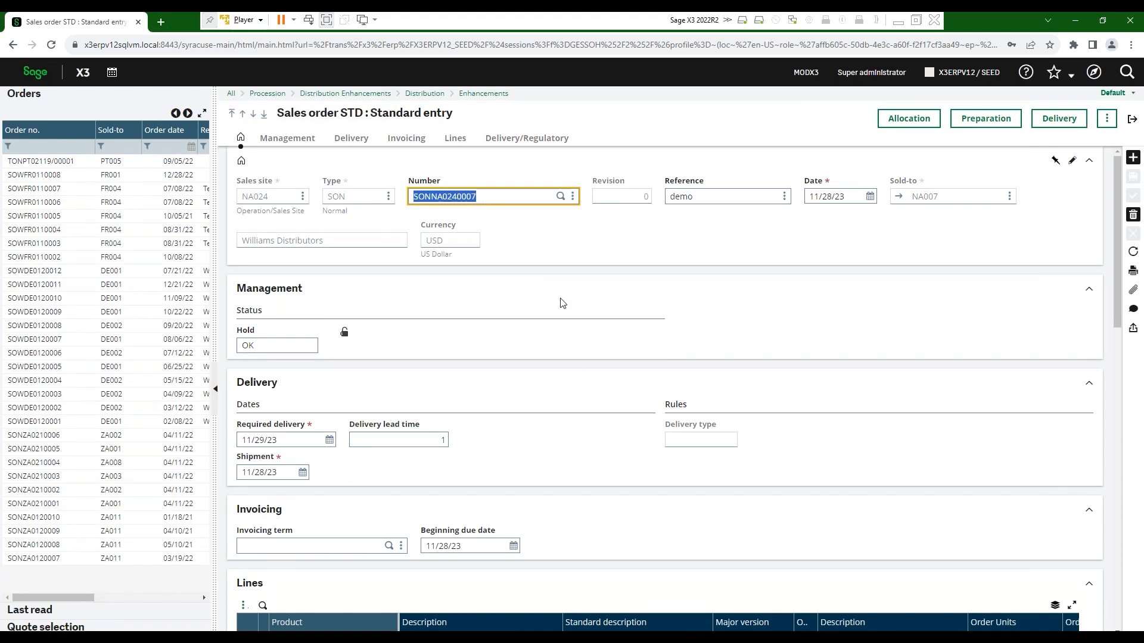
scroll(562, 304, "down", 3)
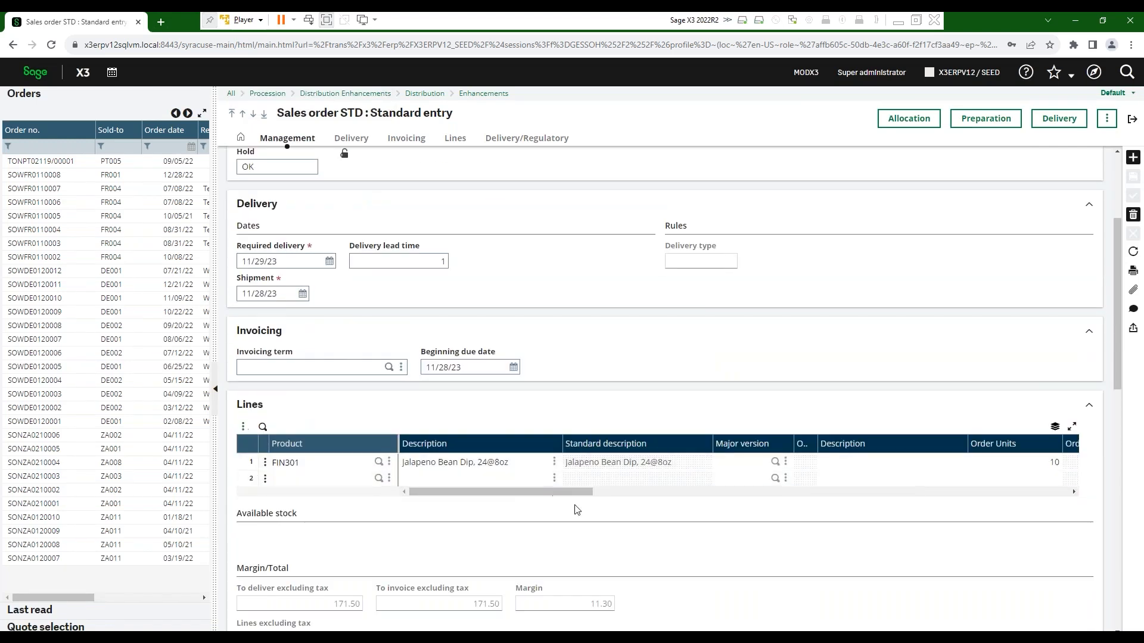
scroll(576, 510, "up", 3)
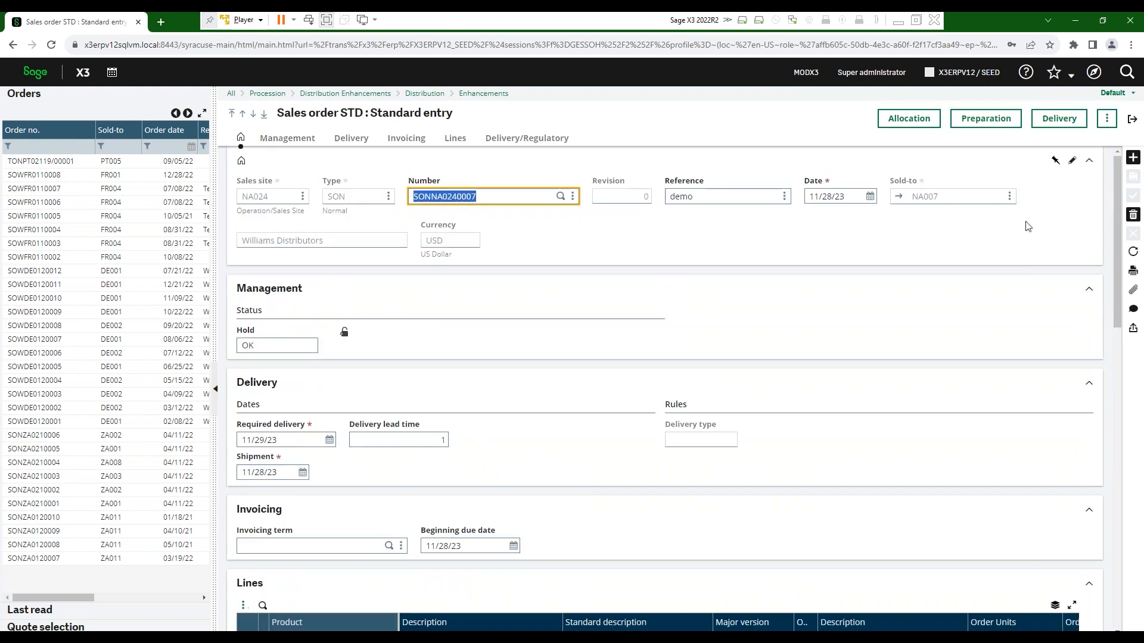
Delete the duplicate order, continuing despite its allocations
left_click(1133, 214)
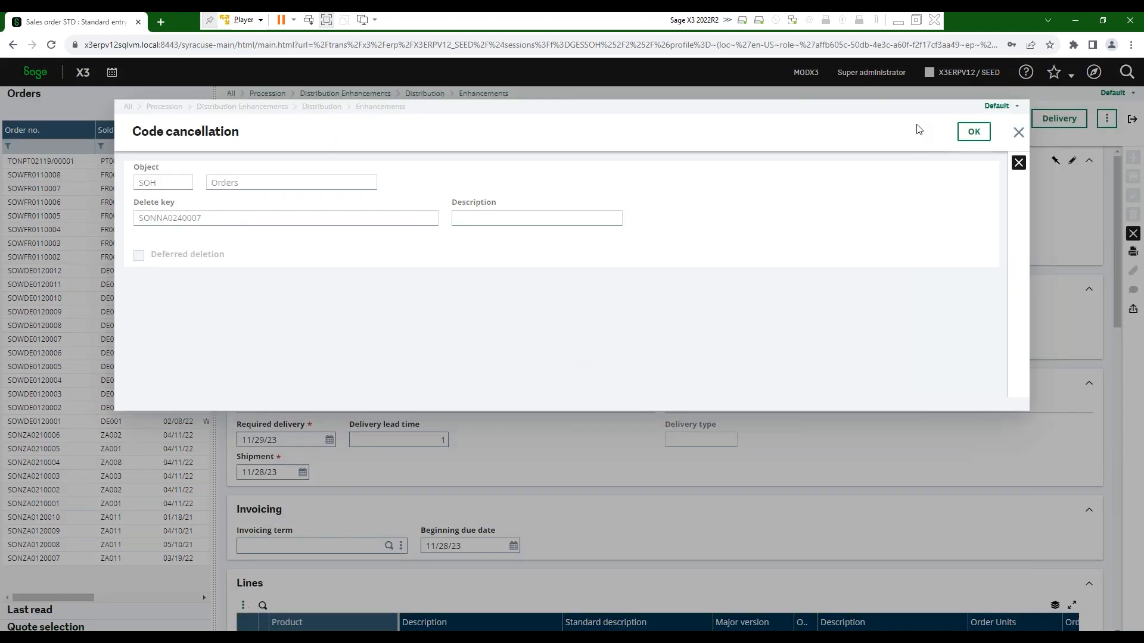
left_click(971, 133)
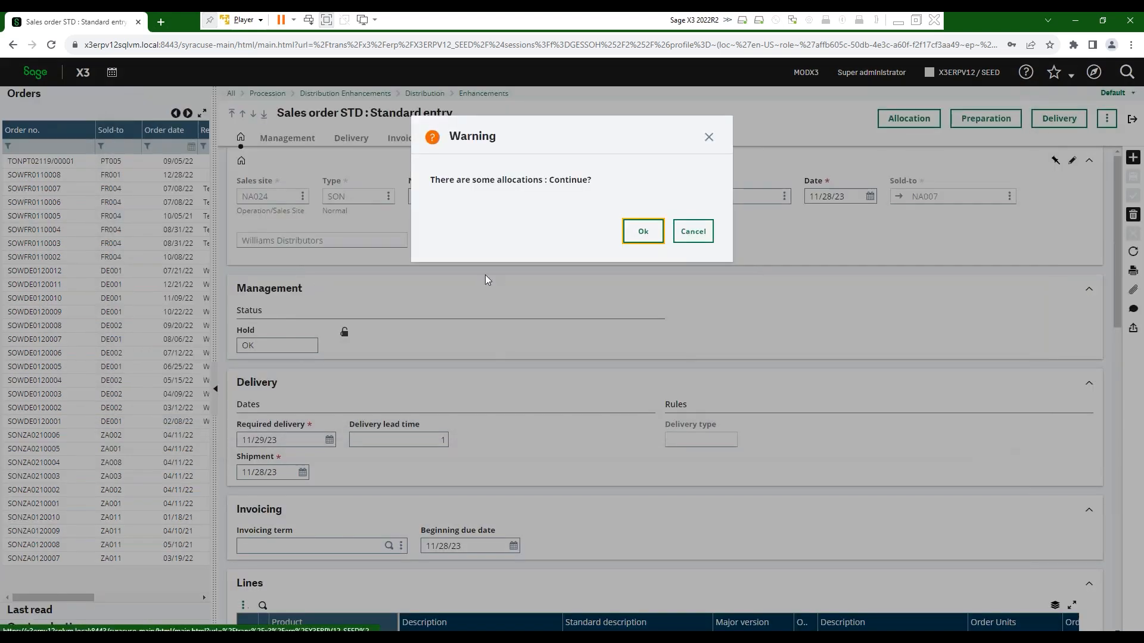
left_click(644, 232)
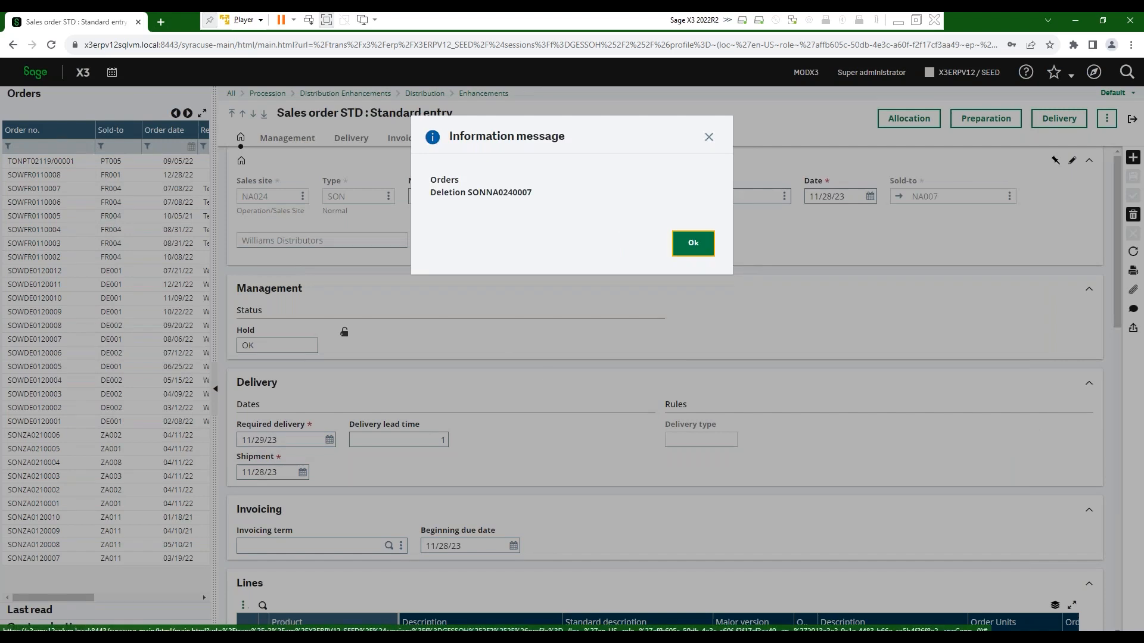
left_click(696, 241)
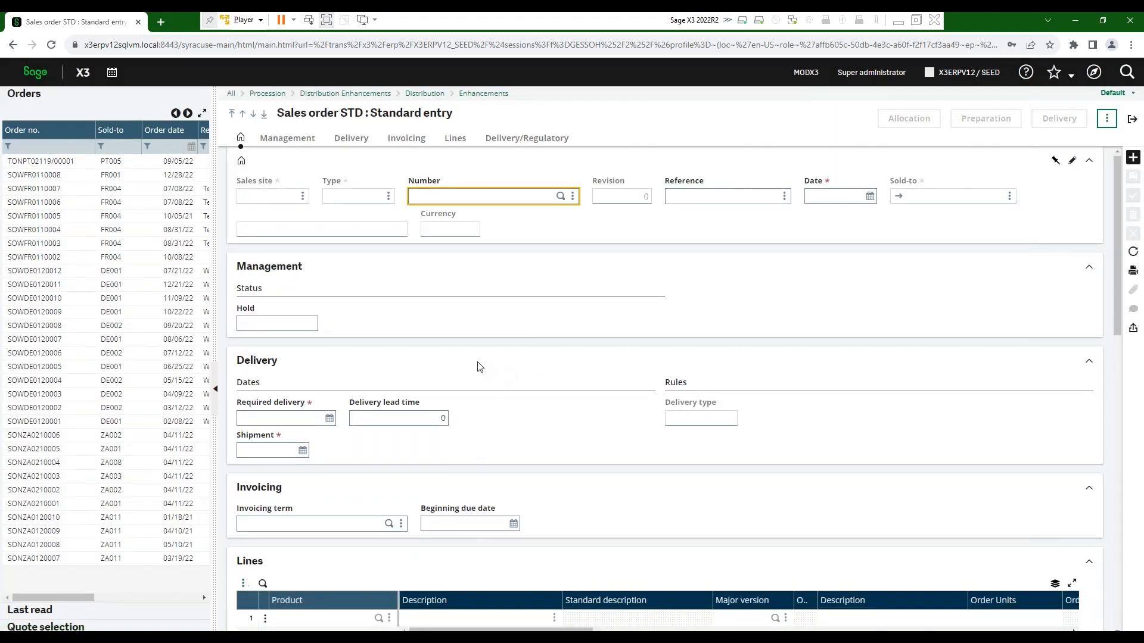
Reopen the original order dated 11/28/23 from the last read orders and go to its lines
left_click(28, 610)
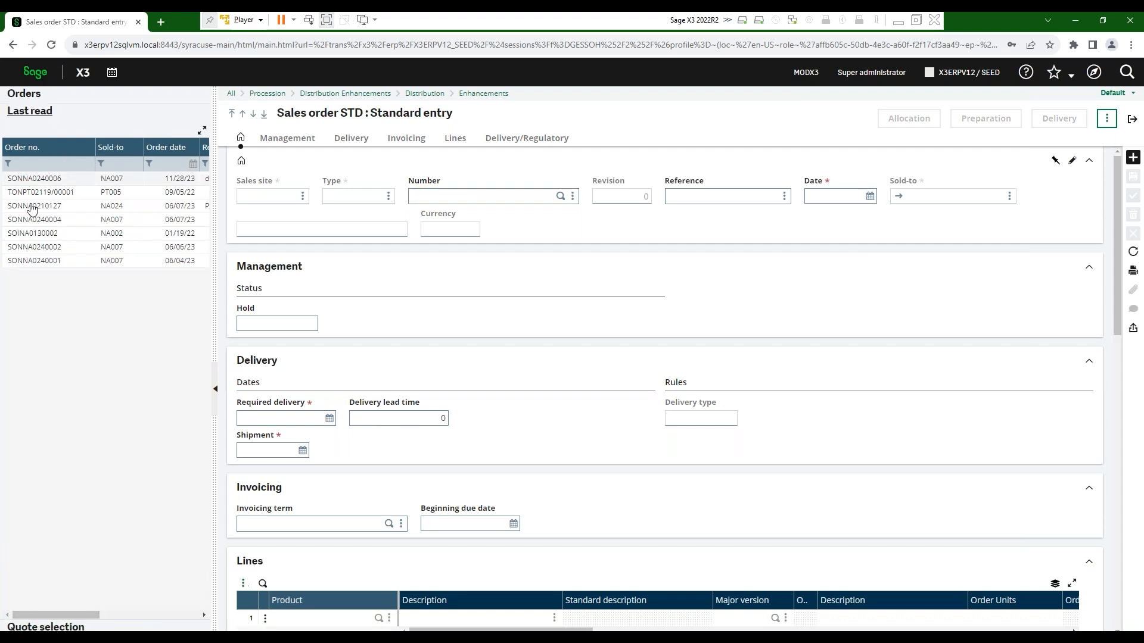
left_click(31, 180)
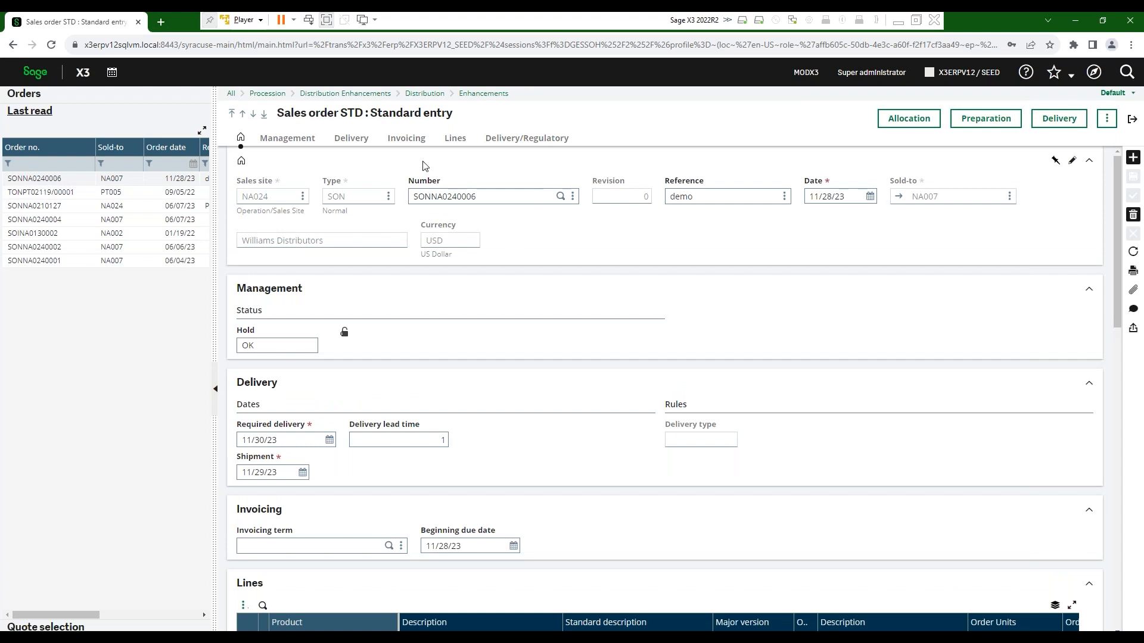
left_click_drag(1119, 261, 1082, 365)
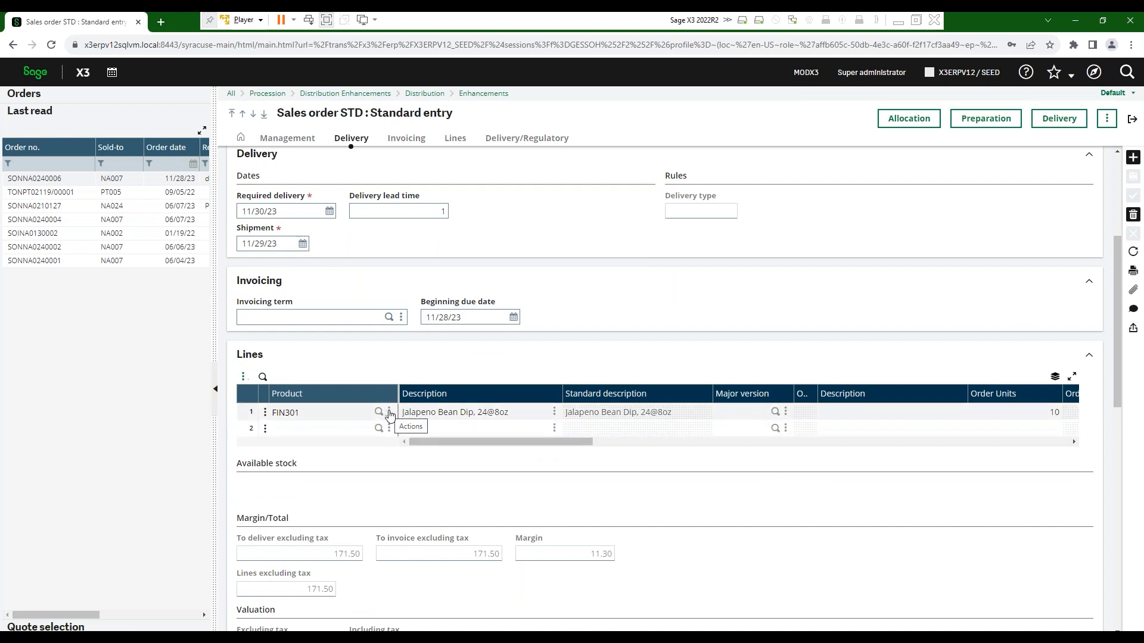
Open the product record of FIN301 from the description on line 1
left_click(265, 416)
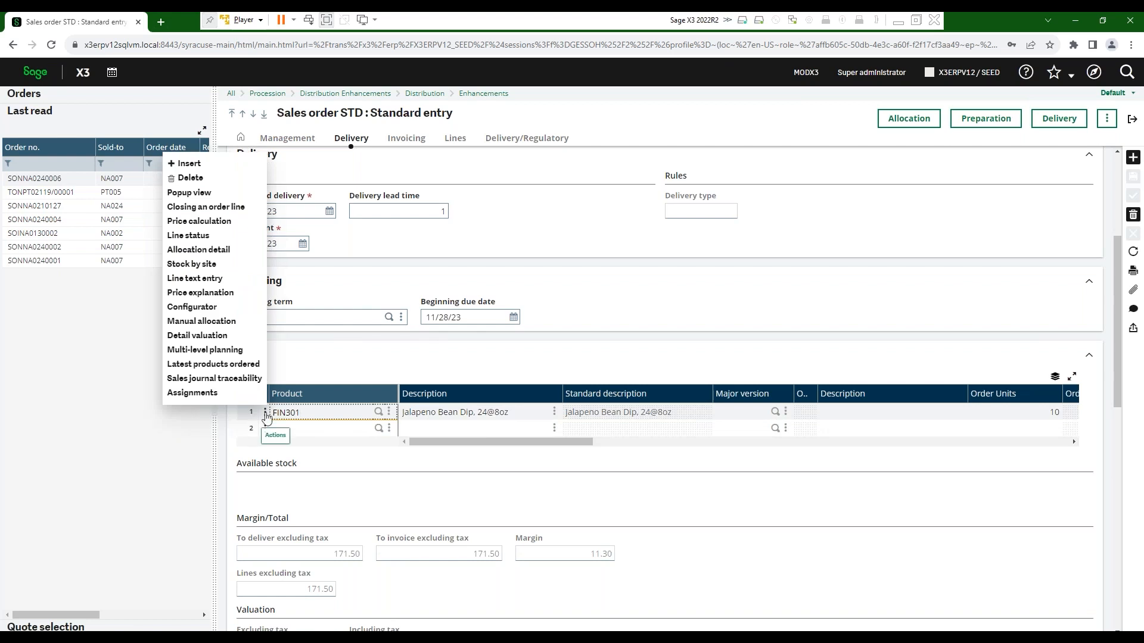
left_click(441, 413)
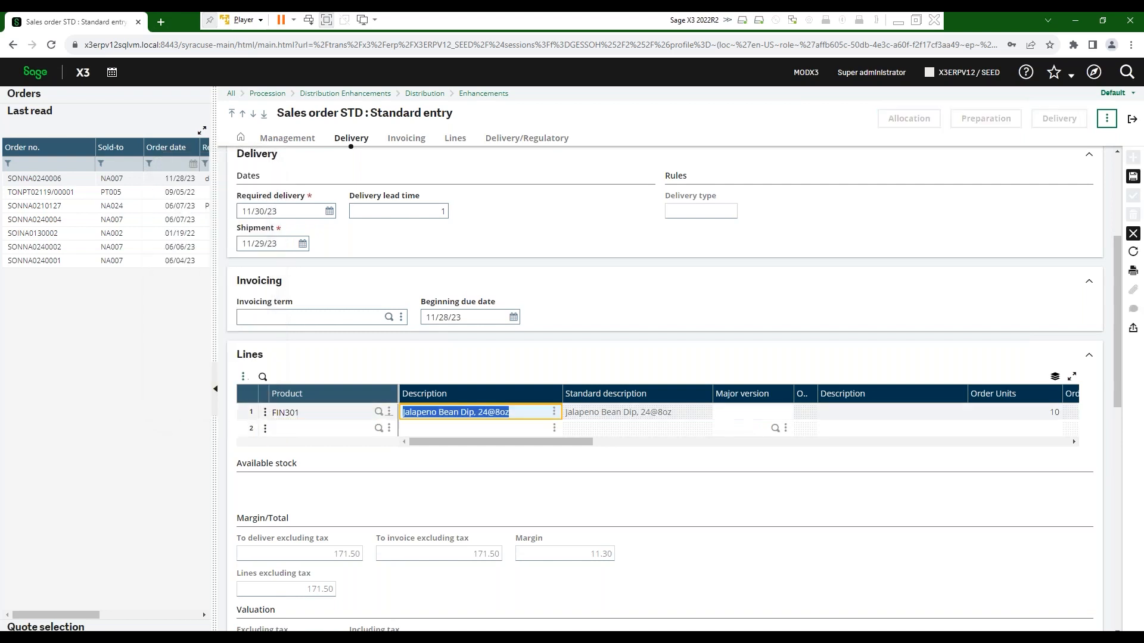
left_click(554, 412)
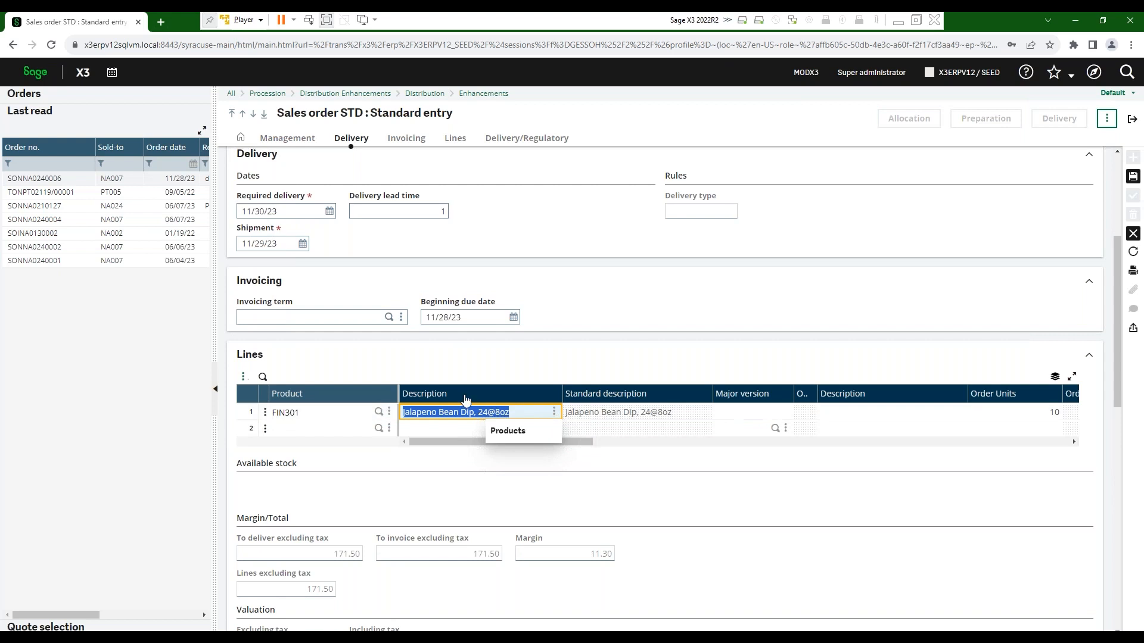
left_click(507, 431)
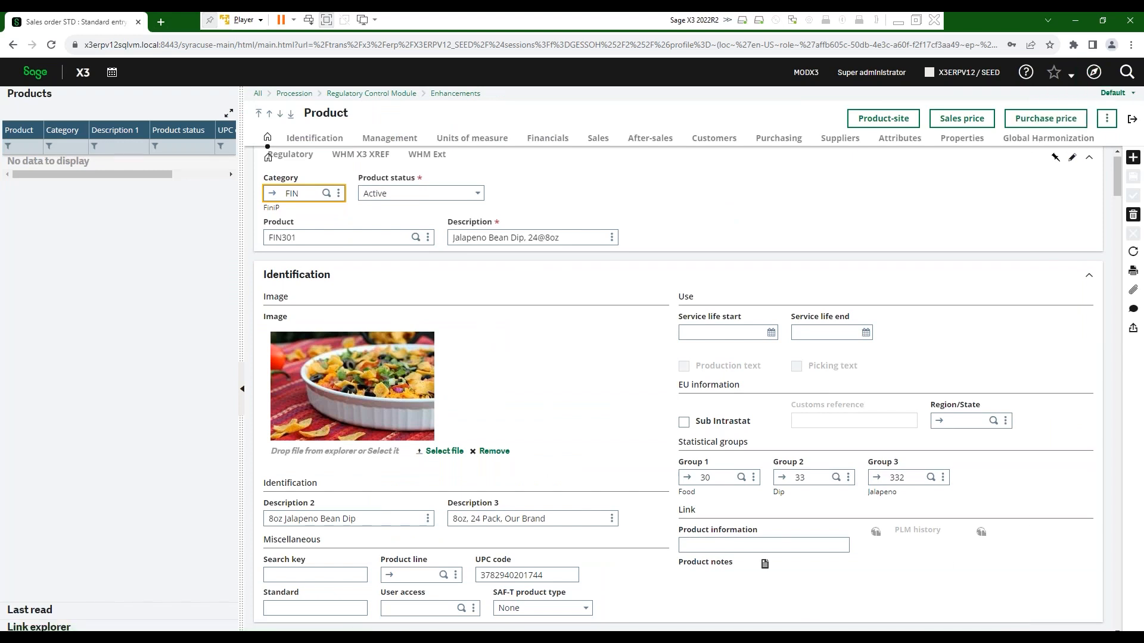
Return to the home page, cancelling the pending order modifications, and open the Product function from the process flow
left_click(35, 73)
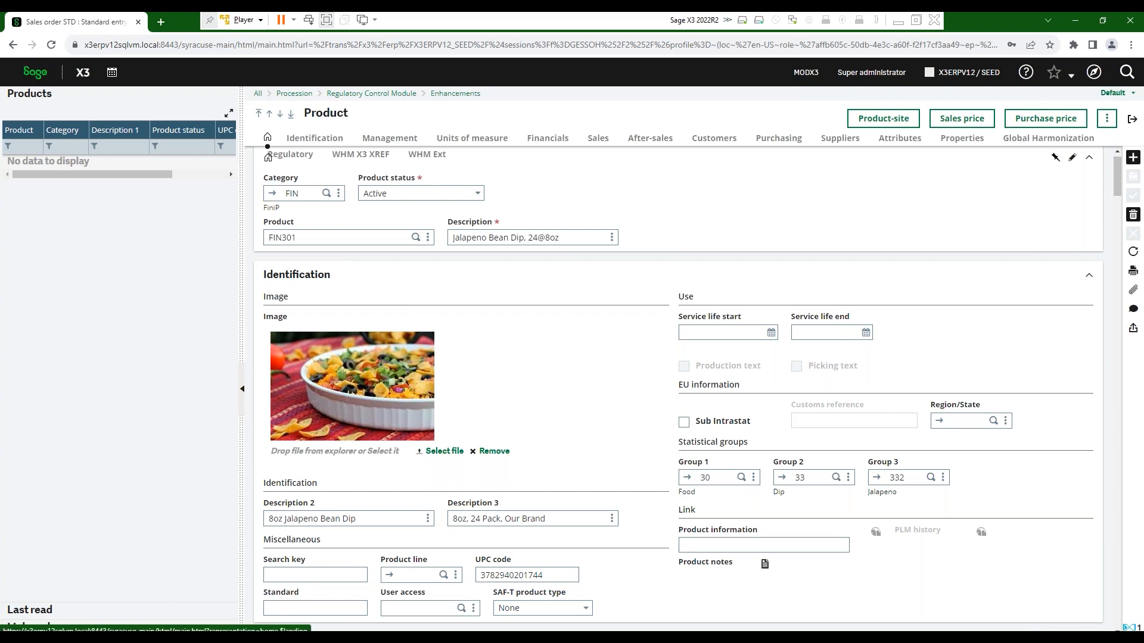
left_click(29, 72)
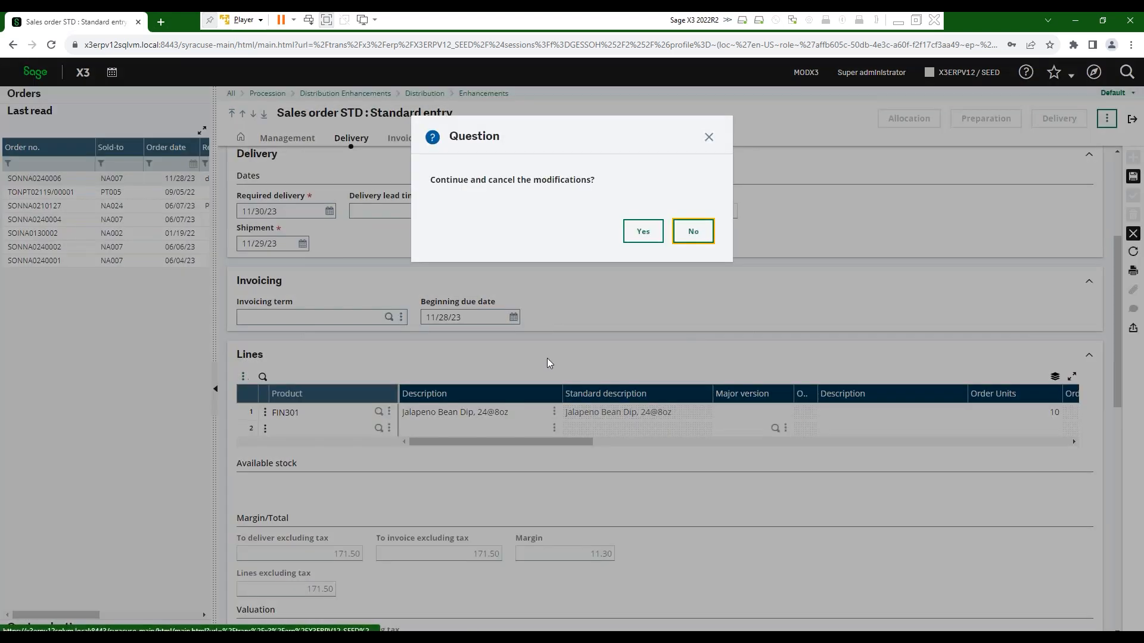
left_click(640, 231)
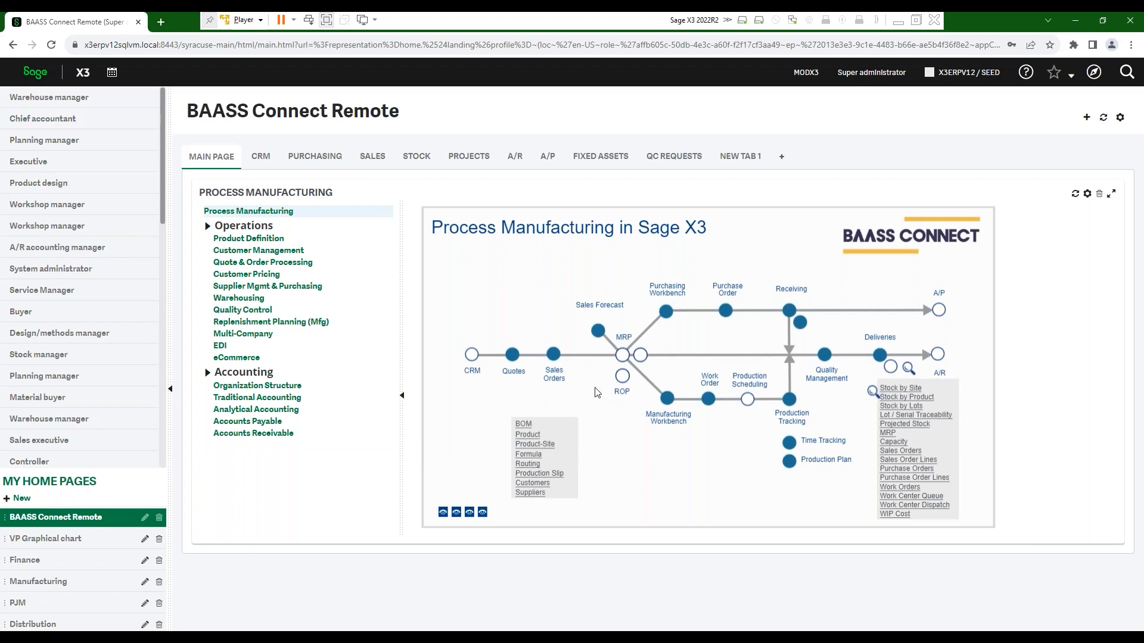
left_click(528, 437)
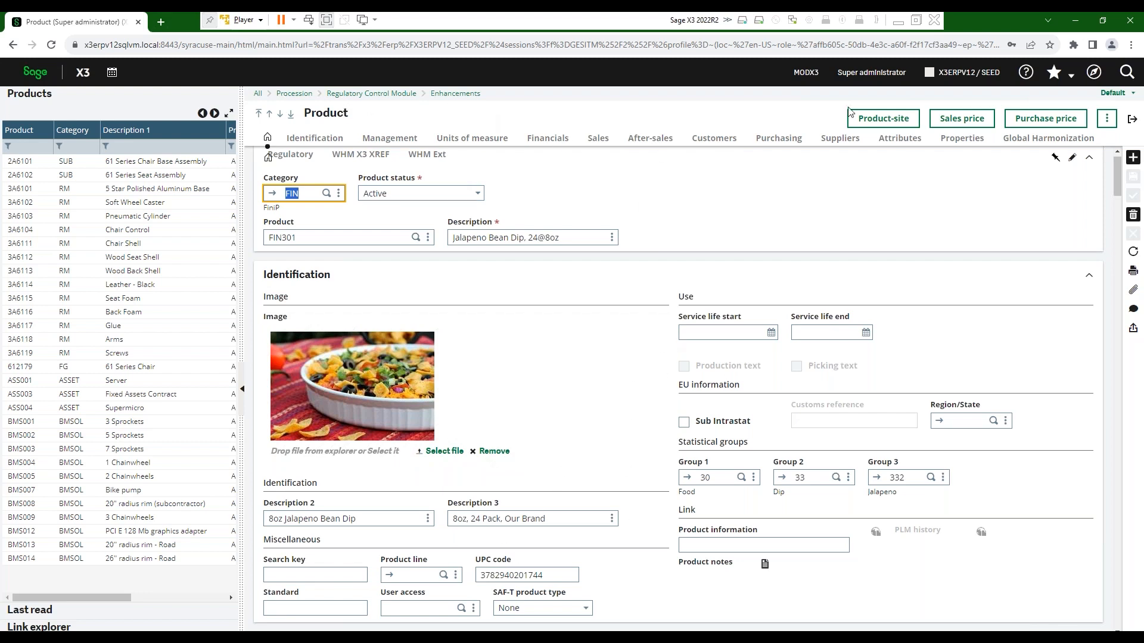
Open the product-site records of FIN301 and view the planning settings for site NA024
left_click(890, 119)
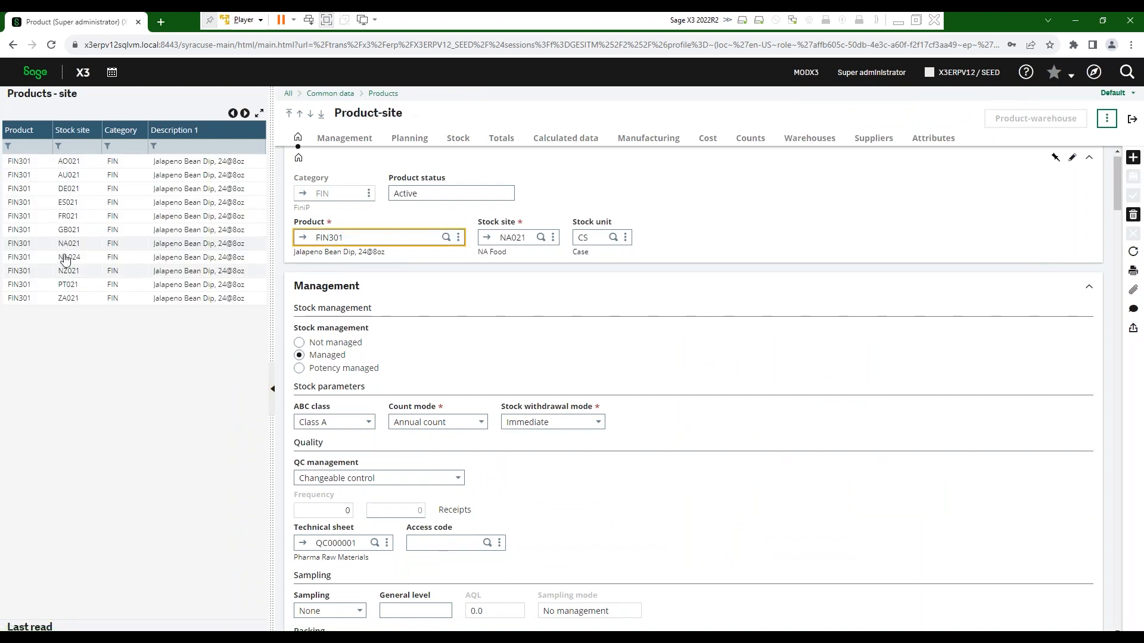
left_click(19, 262)
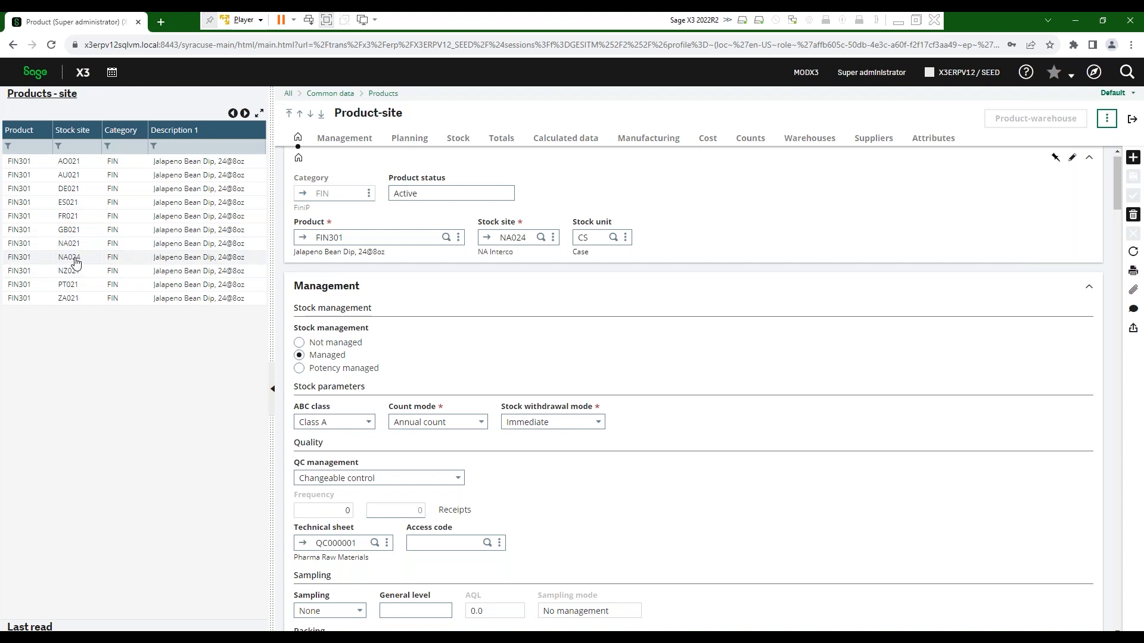
left_click(409, 140)
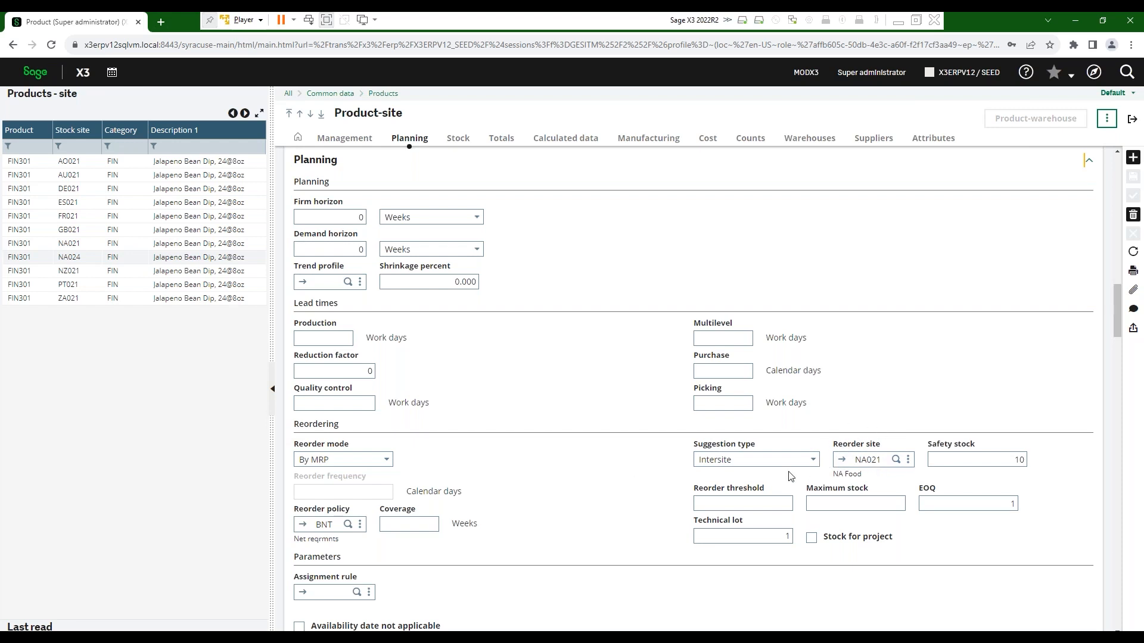
Compare the planning settings of sites NA021 and NA024, review the suggestion type options, and return to the product record
left_click(27, 246)
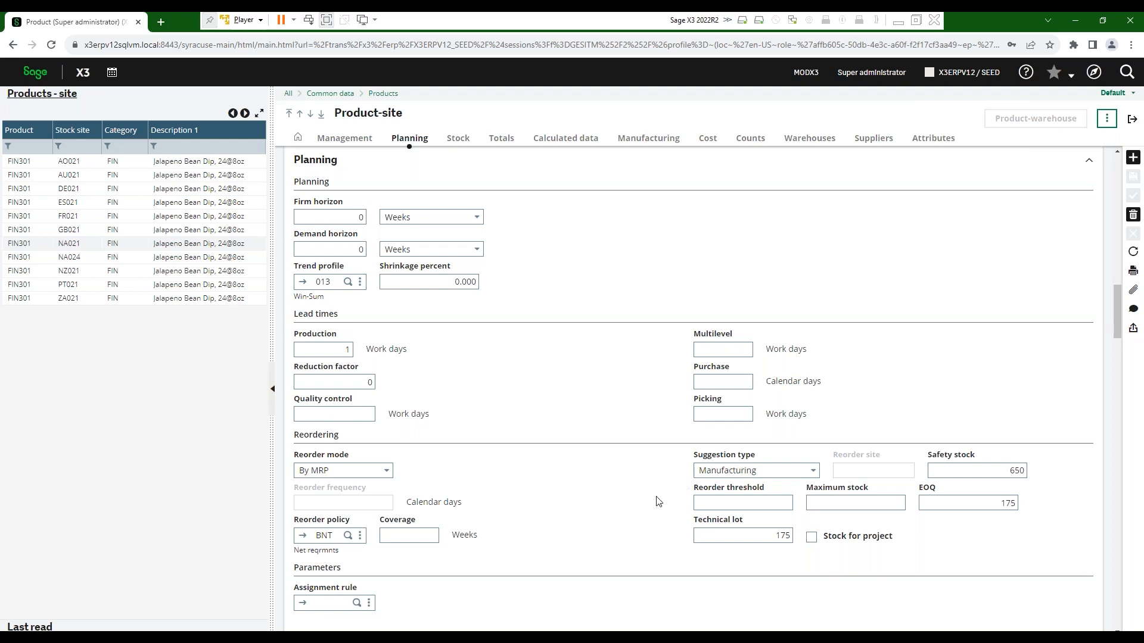
left_click(66, 257)
left_click(813, 459)
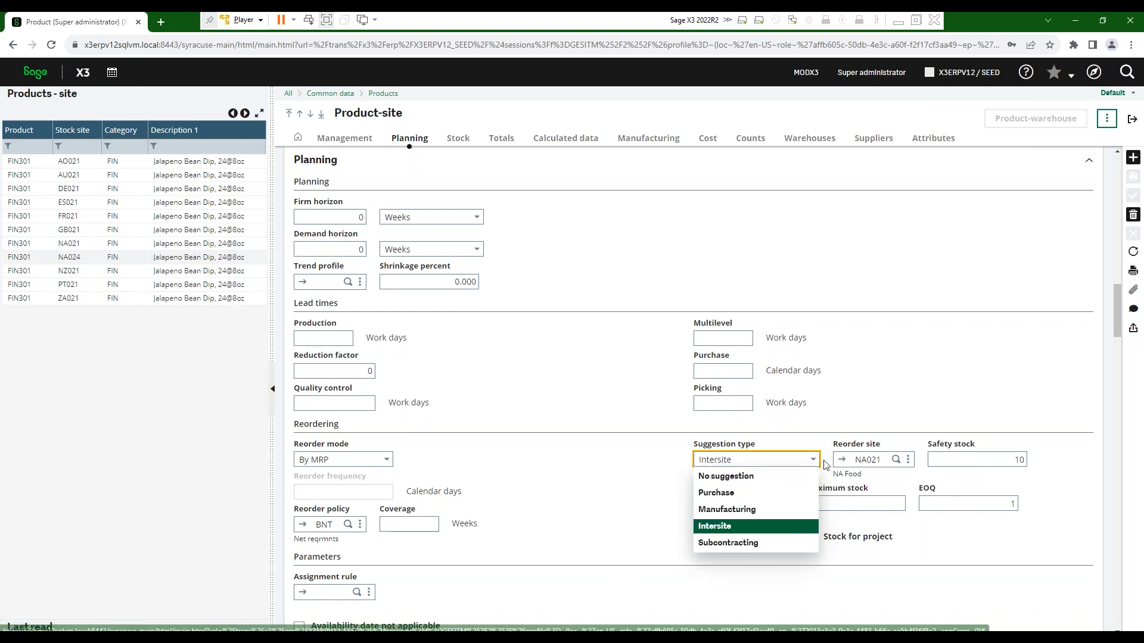
left_click(350, 608)
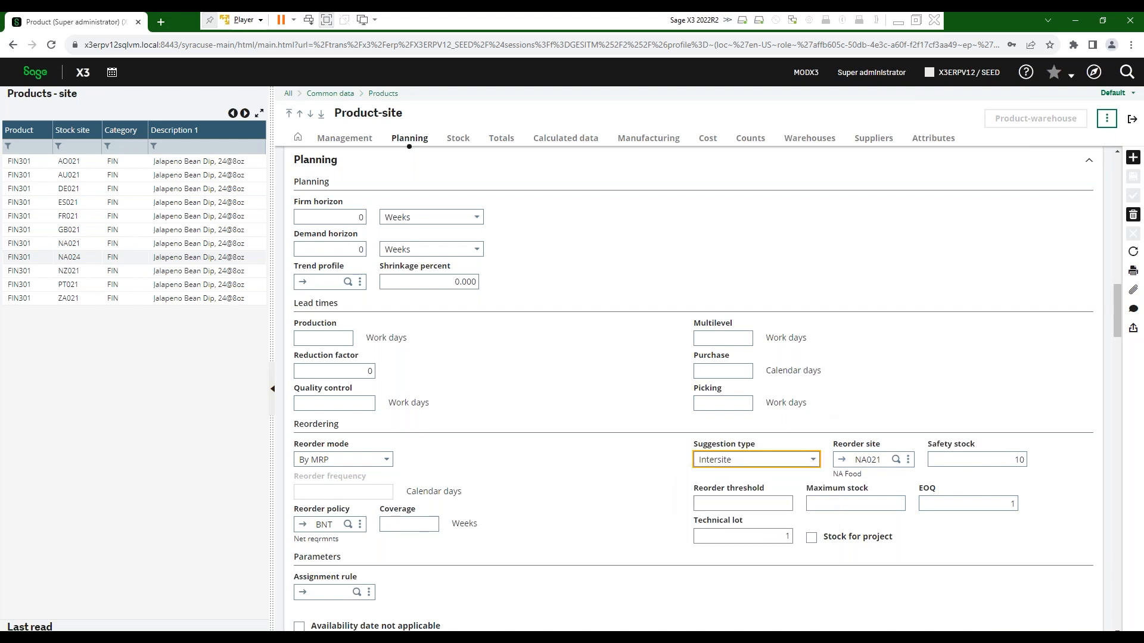
left_click(1133, 121)
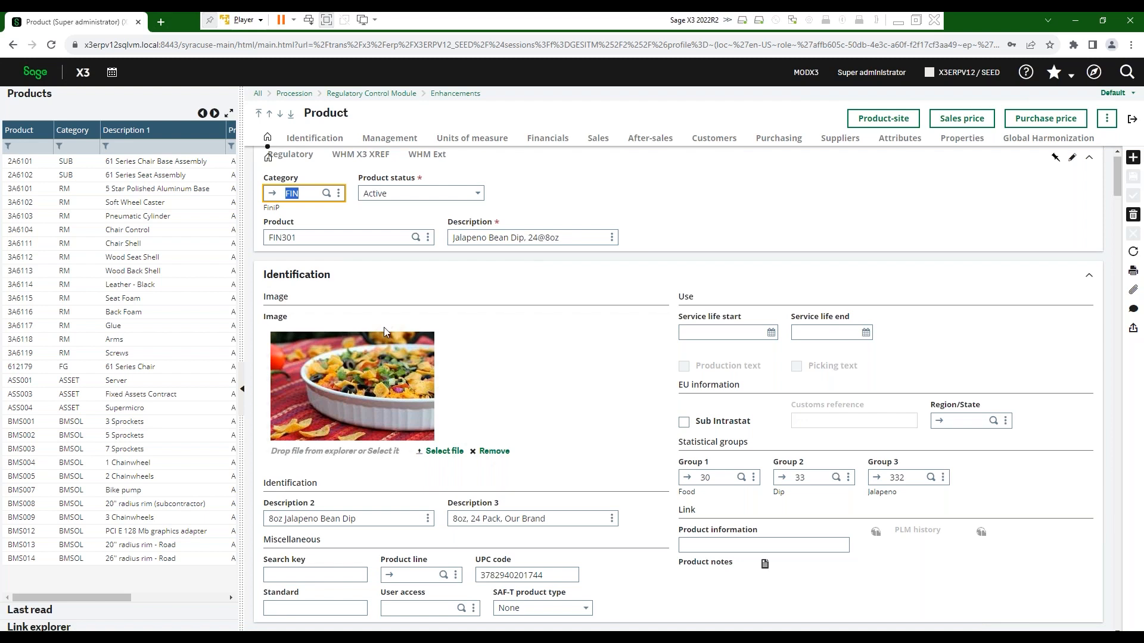
Open the FIN product category from the product record and review its description settings and SAF-T product type options
left_click(242, 389)
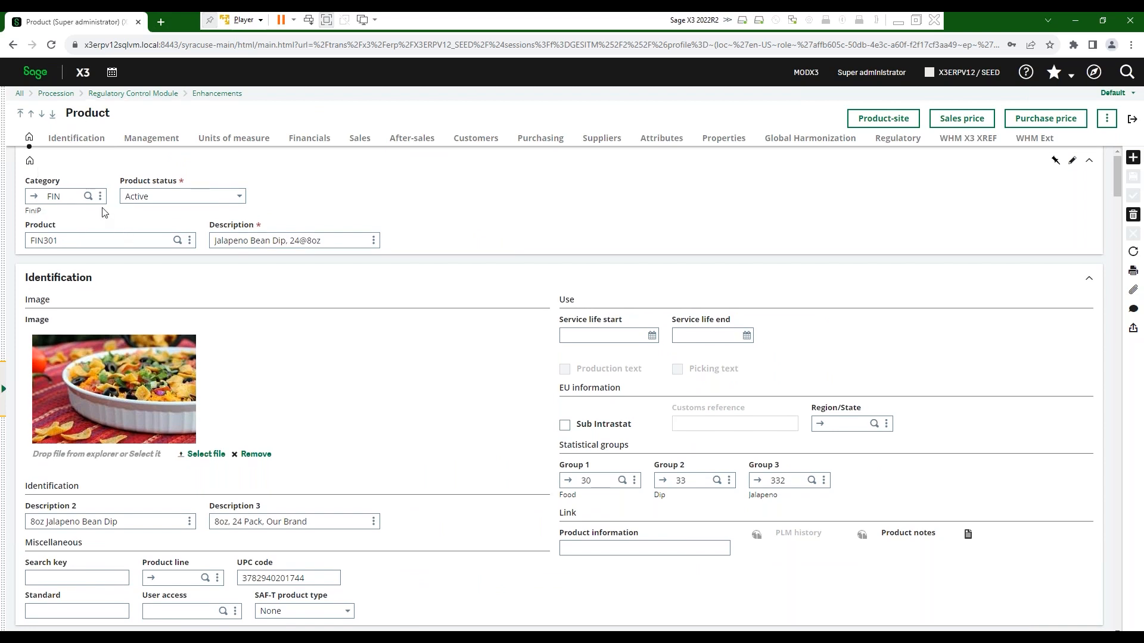
left_click(34, 196)
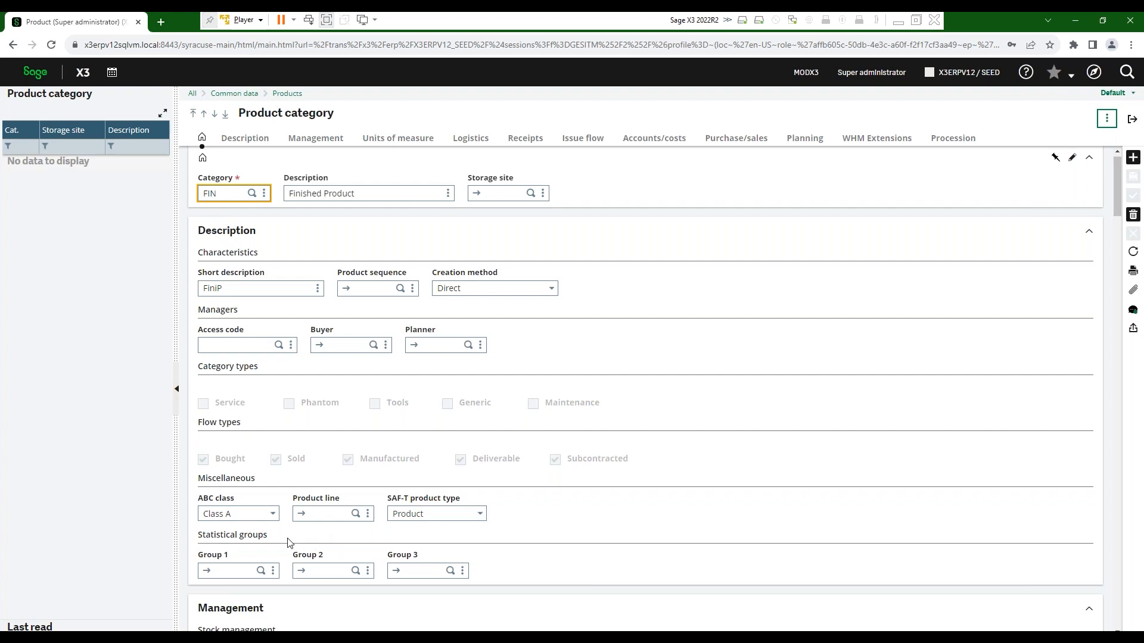
scroll(289, 542, "down", 3)
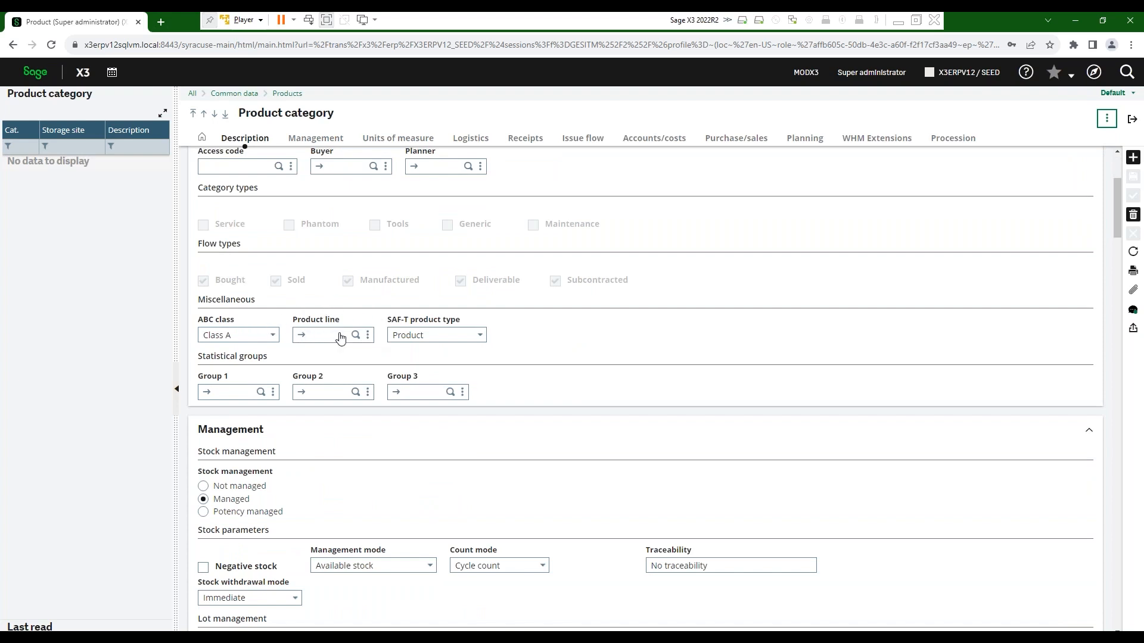
left_click(480, 335)
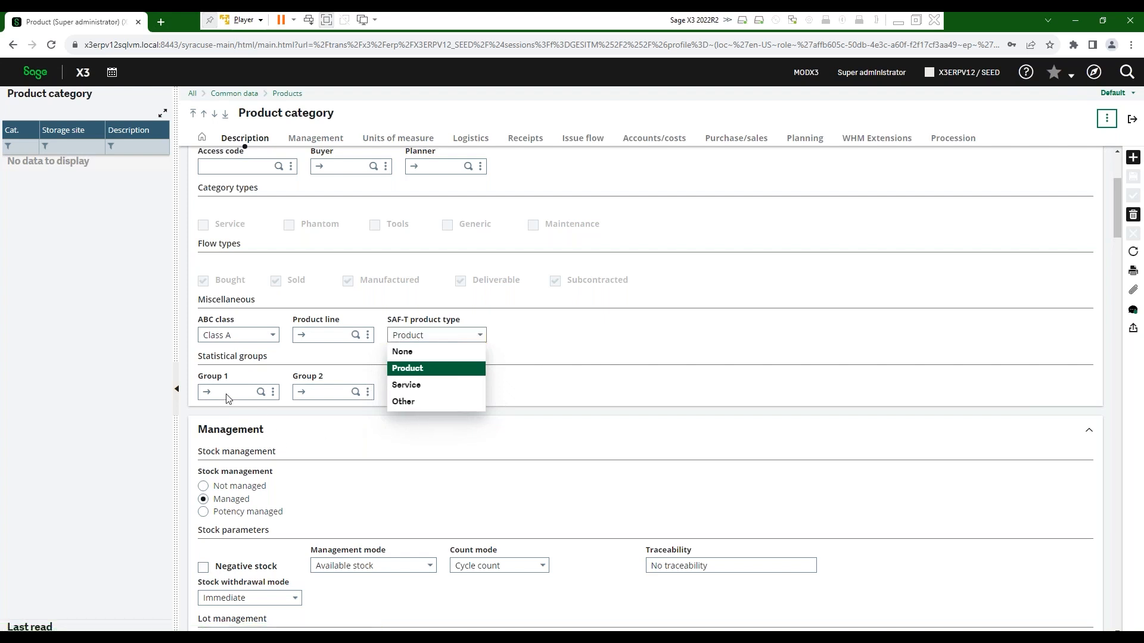
left_click(191, 365)
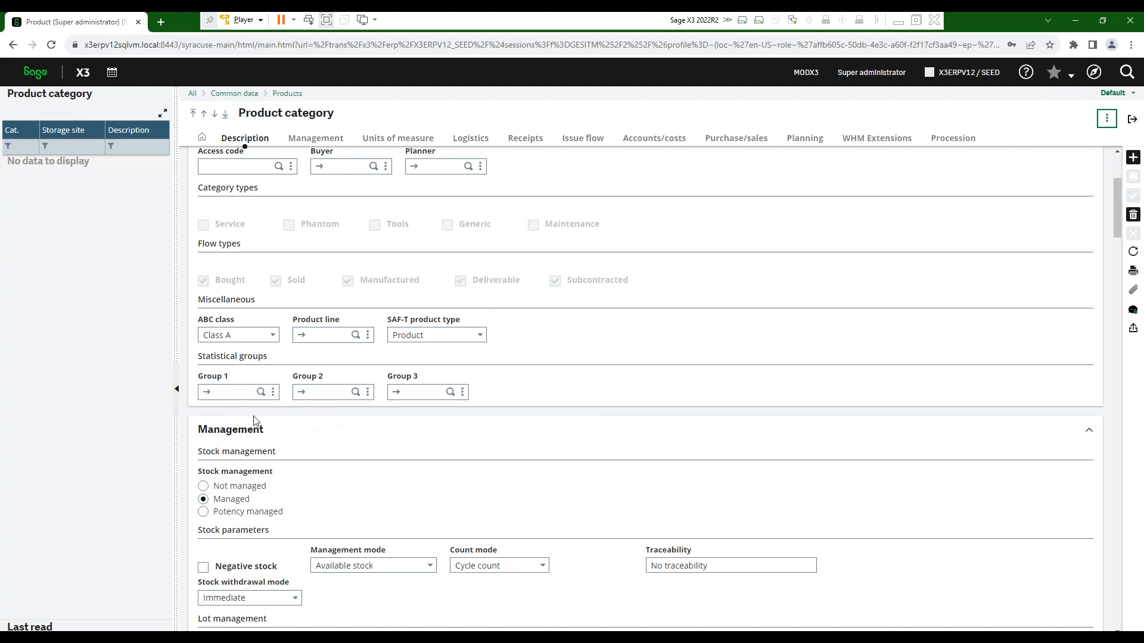
Examine the category's stock management, count mode, lot management and serial number management settings
left_click(203, 499)
scroll(238, 465, "down", 2)
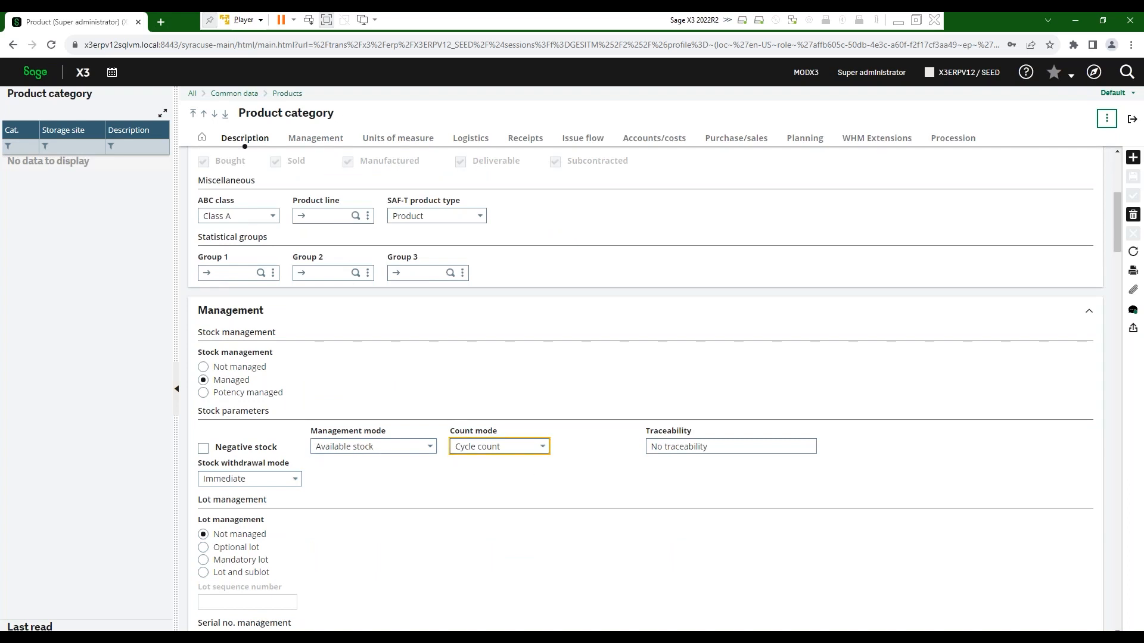
left_click(499, 446)
left_click(542, 447)
scroll(332, 538, "down", 2)
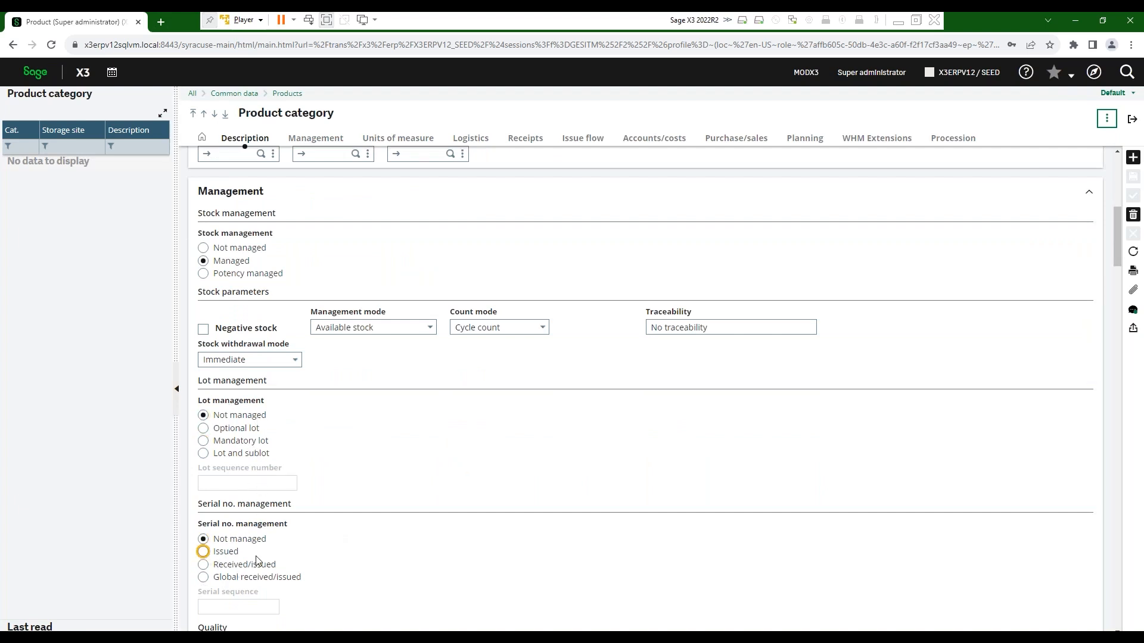
scroll(352, 485, "down", 2)
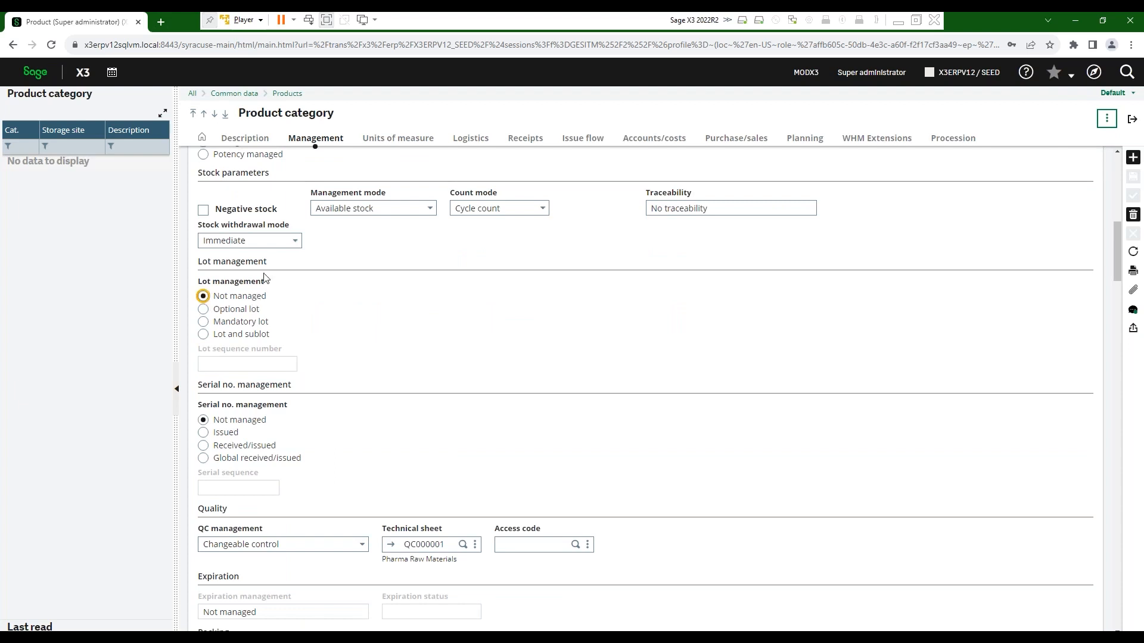
scroll(295, 370, "up", 4)
scroll(292, 411, "down", 4)
scroll(286, 512, "down", 4)
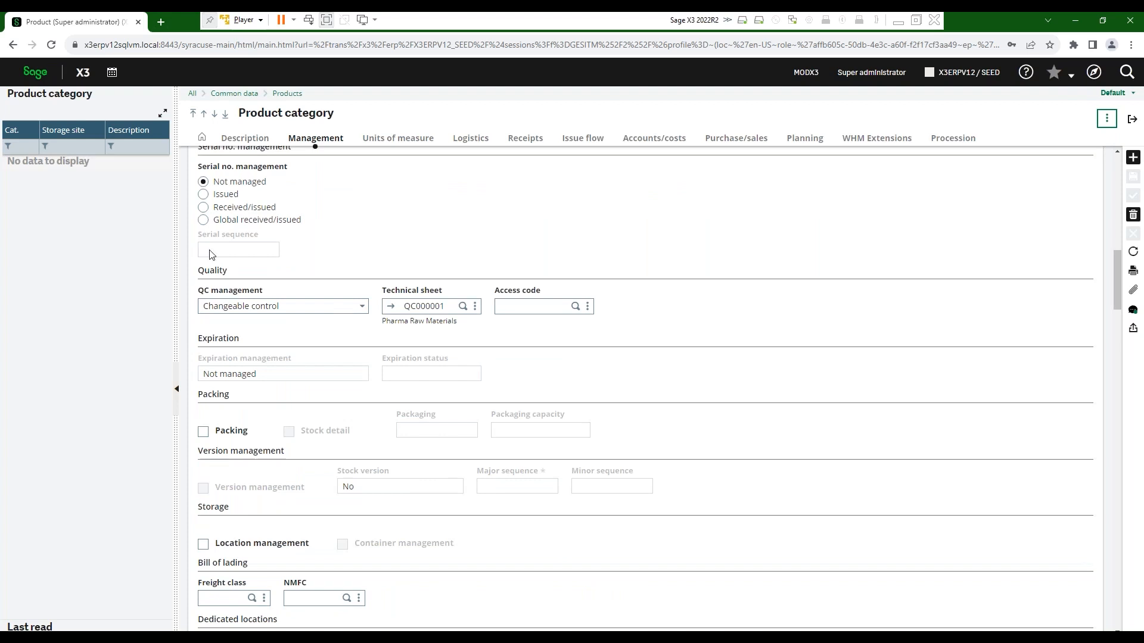
Review the QC management options, keeping Changeable control, and inspect technical sheet QC000001 before returning to the category
left_click(363, 309)
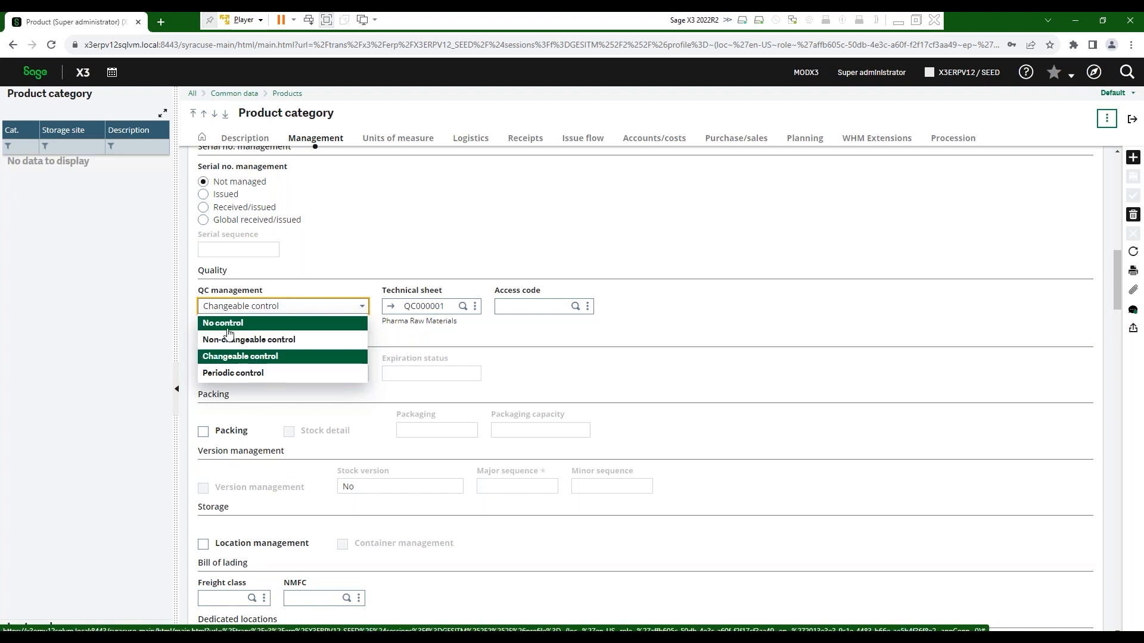
left_click(256, 357)
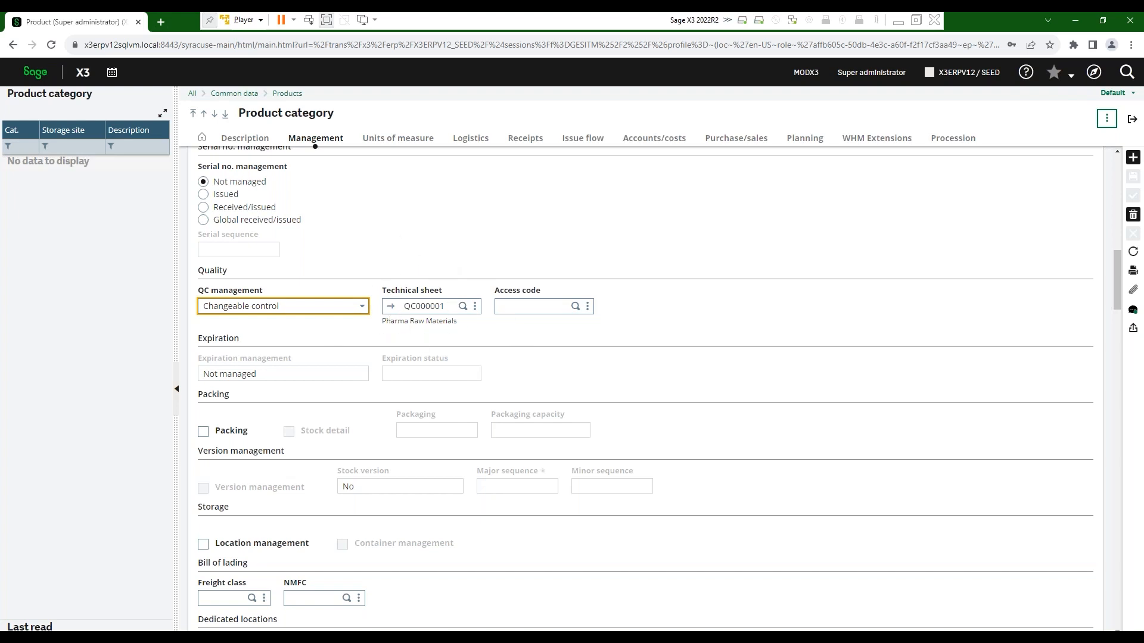
left_click(390, 309)
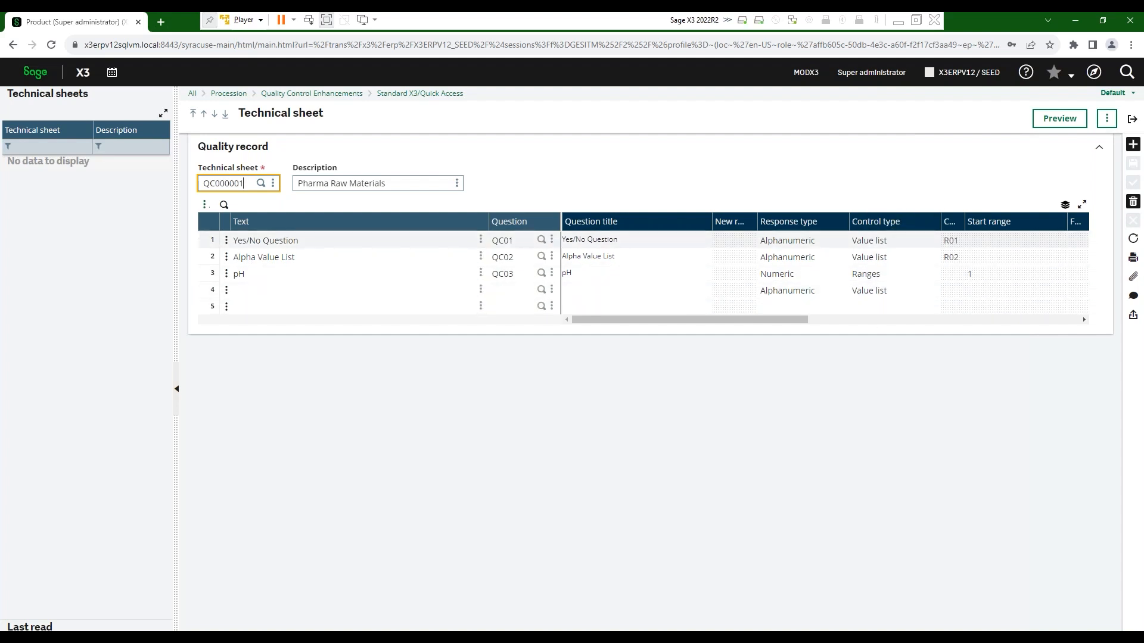
left_click(1132, 121)
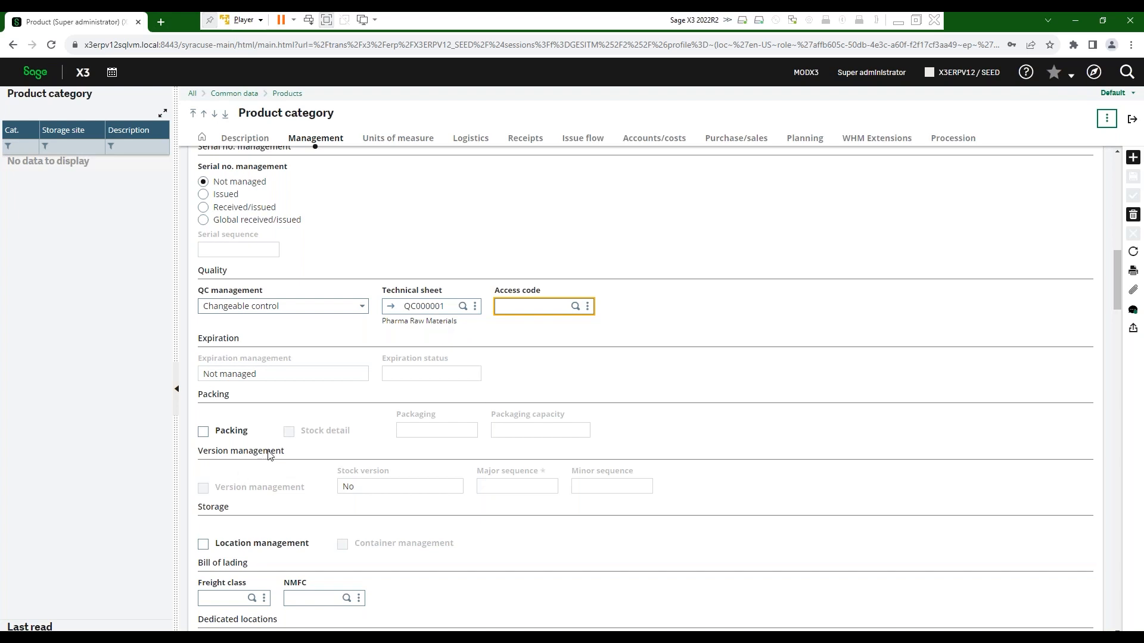
Review the category's packing, version, location management and units of measure settings
scroll(241, 474, "down", 2)
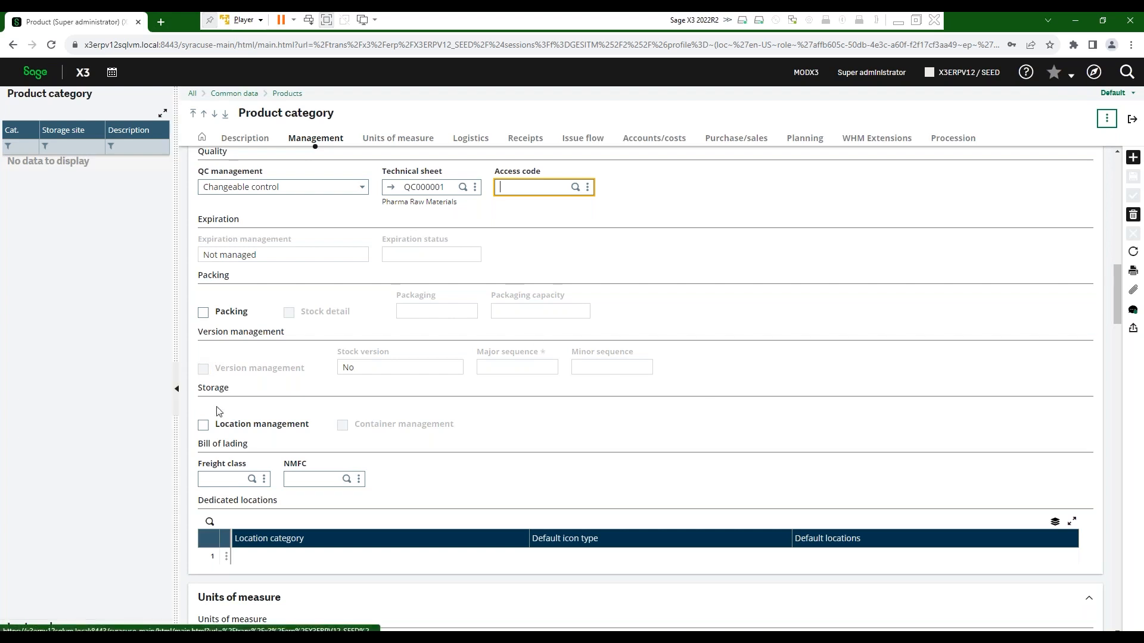
left_click(203, 427)
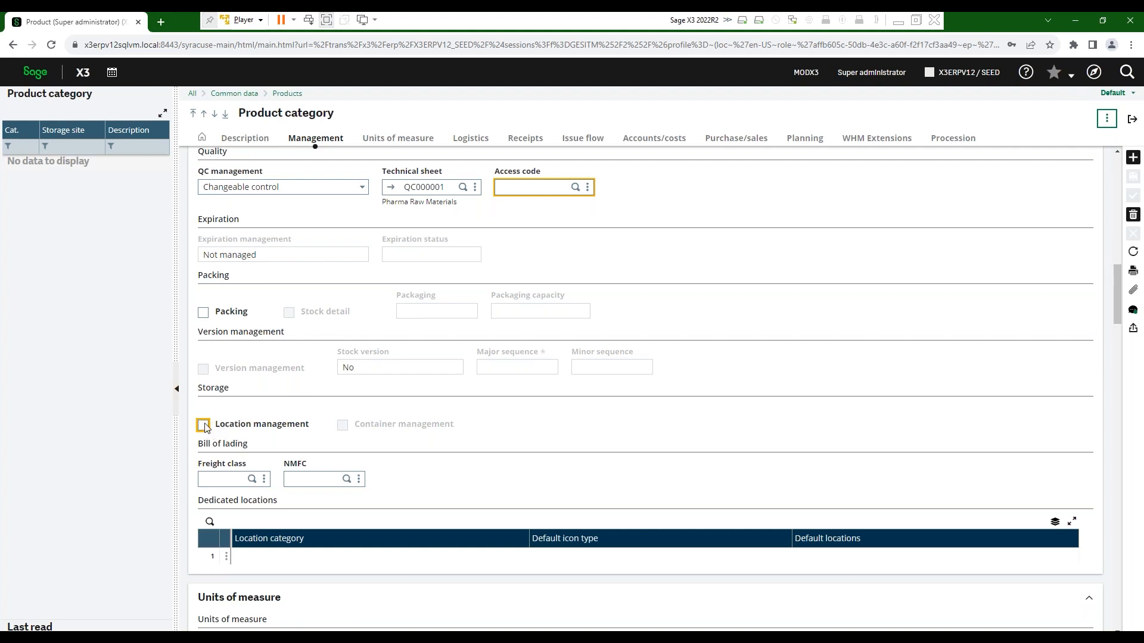
scroll(205, 426, "down", 3)
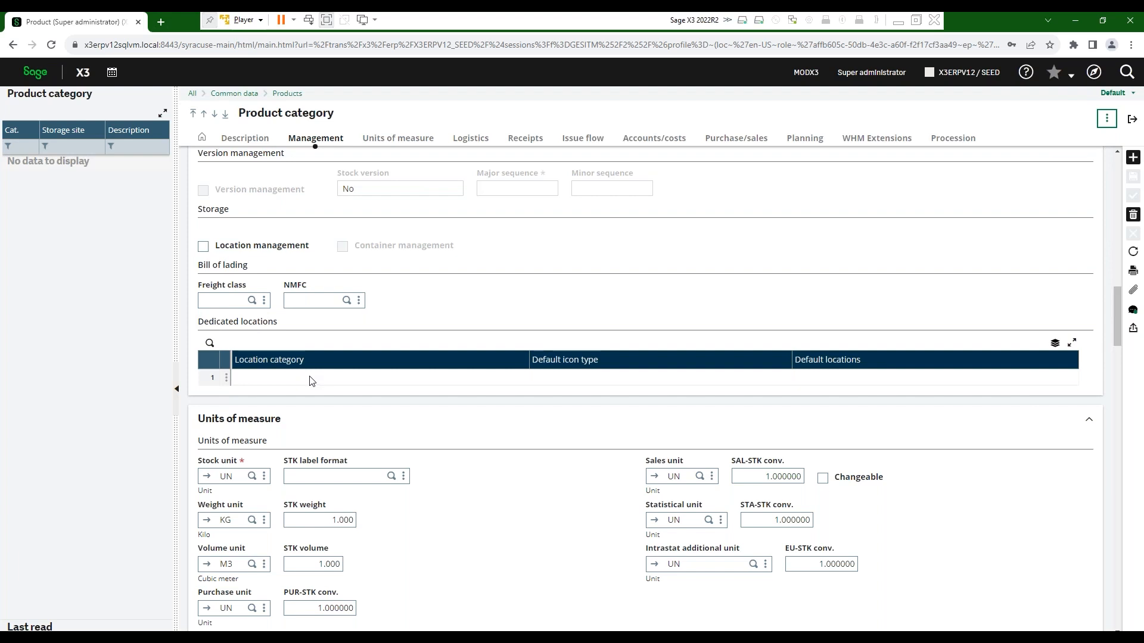
scroll(276, 422, "down", 3)
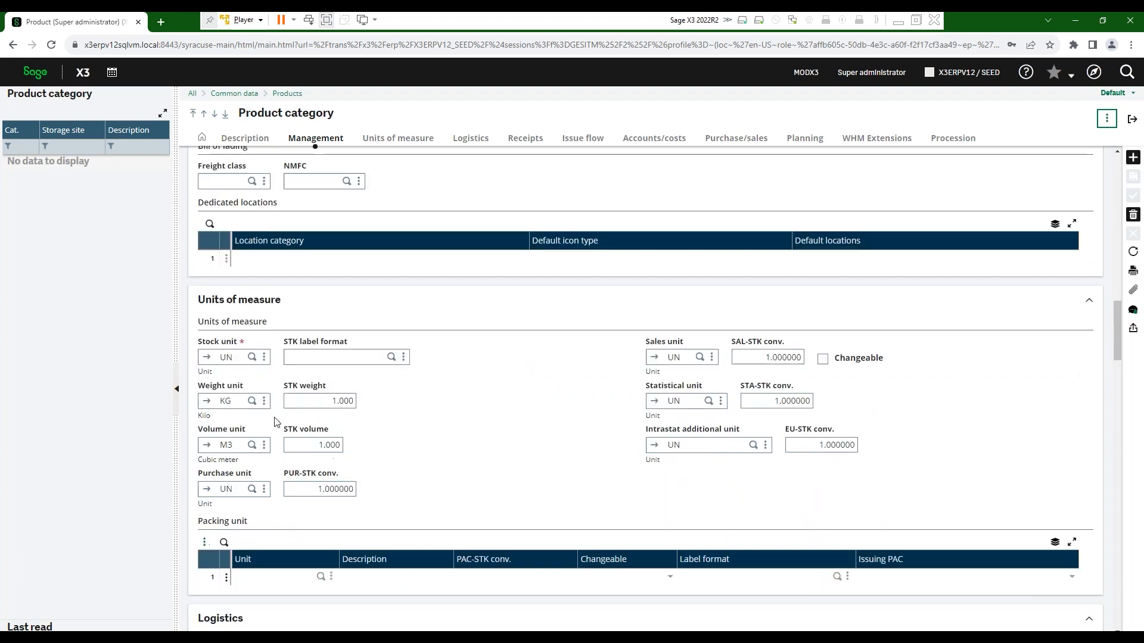
scroll(276, 423, "down", 1)
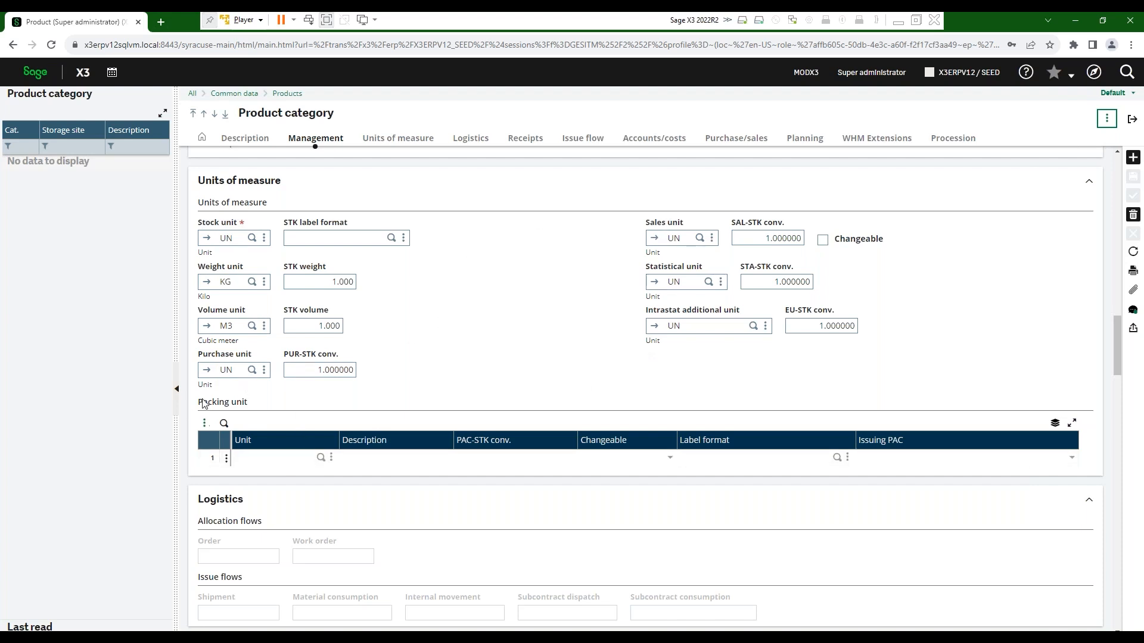
Review the category's packing unit table, its logistics allocation and issue flows, and the receipts management rules
scroll(288, 460, "down", 2)
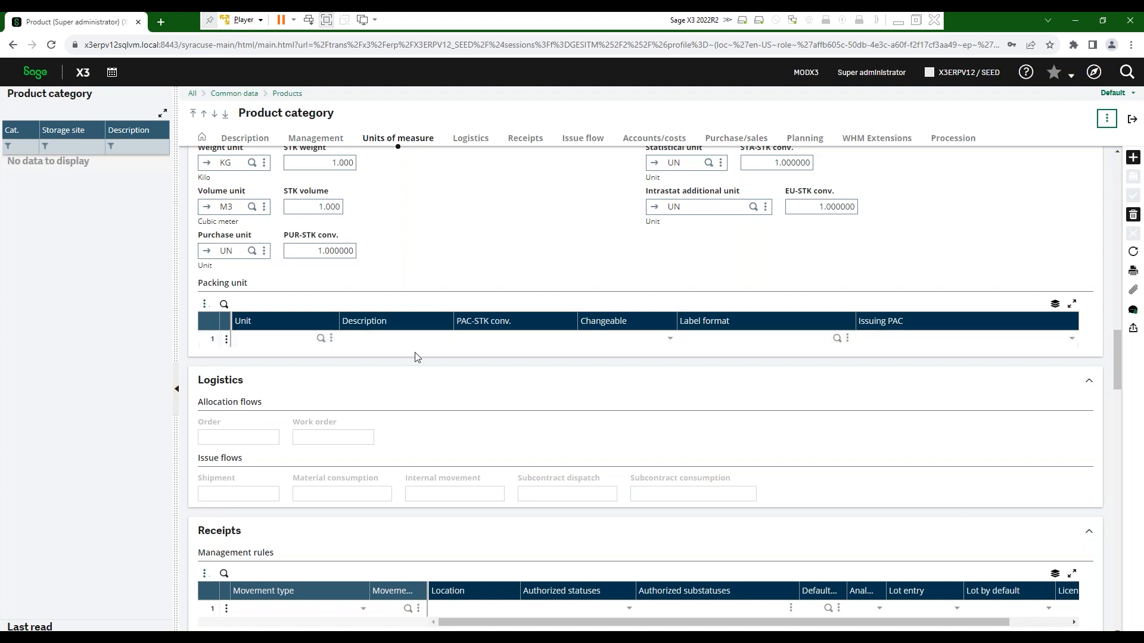
scroll(355, 415, "down", 2)
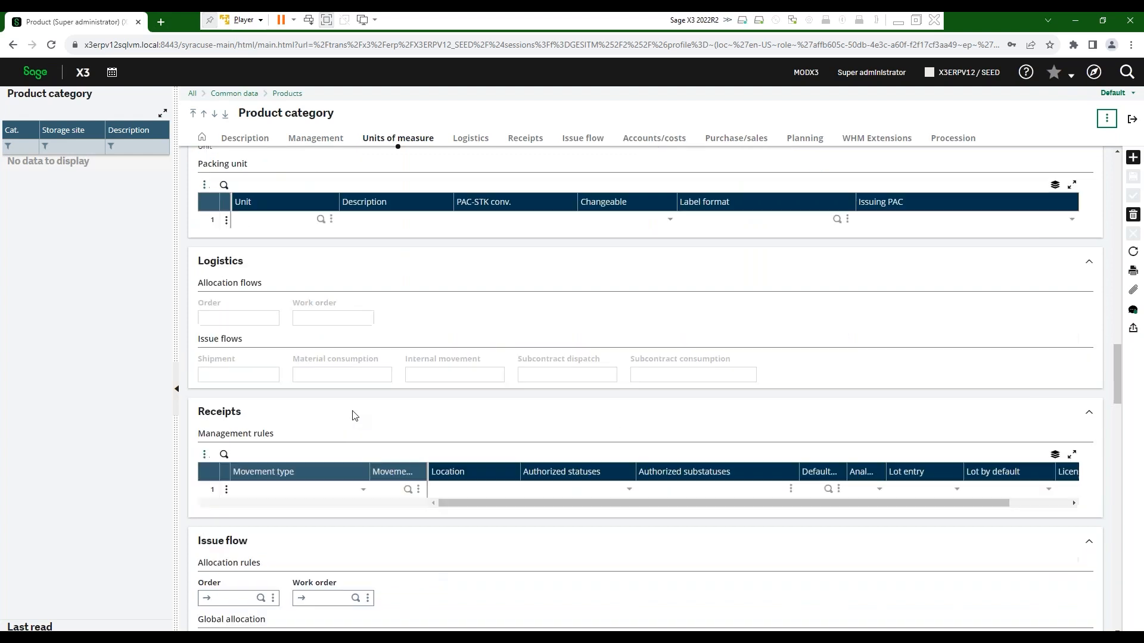
scroll(355, 415, "down", 1)
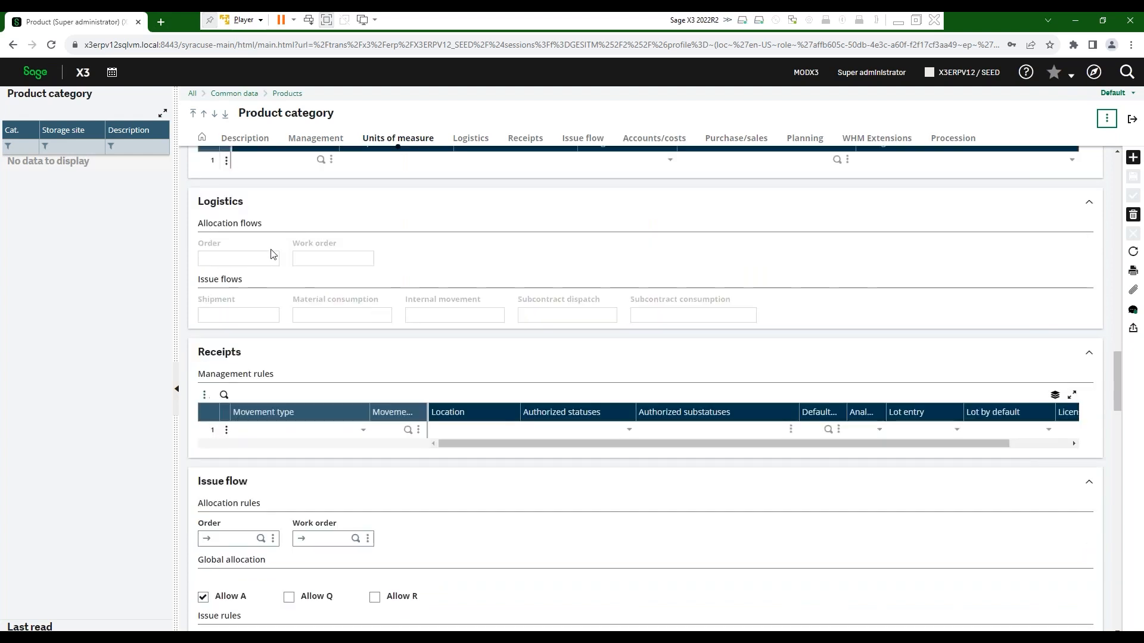
scroll(251, 261, "up", 2)
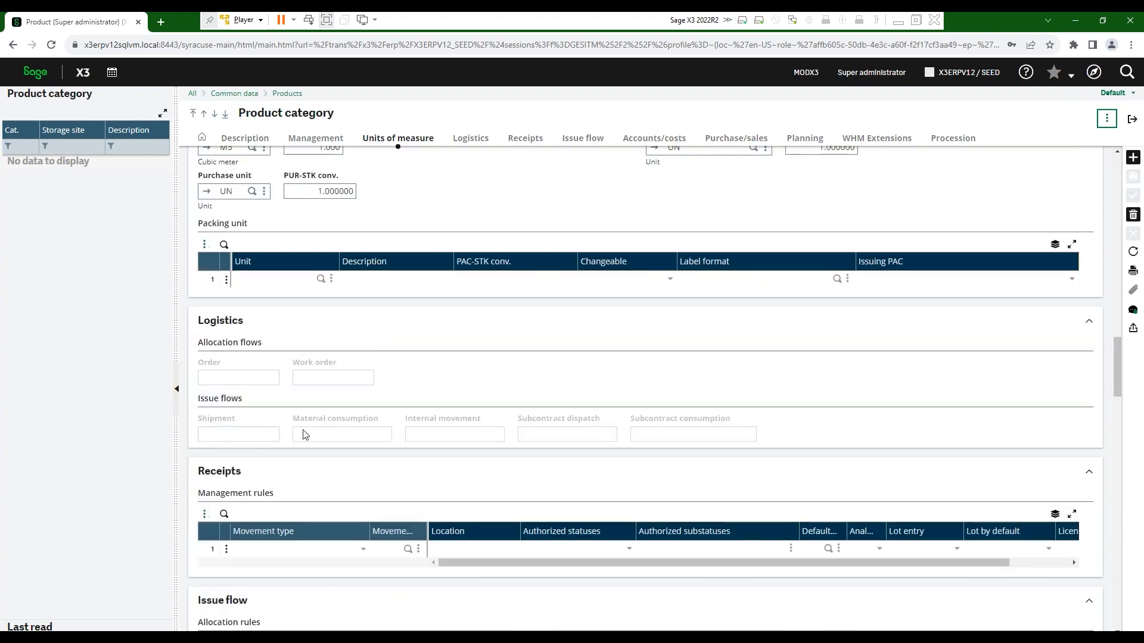
scroll(262, 512, "down", 2)
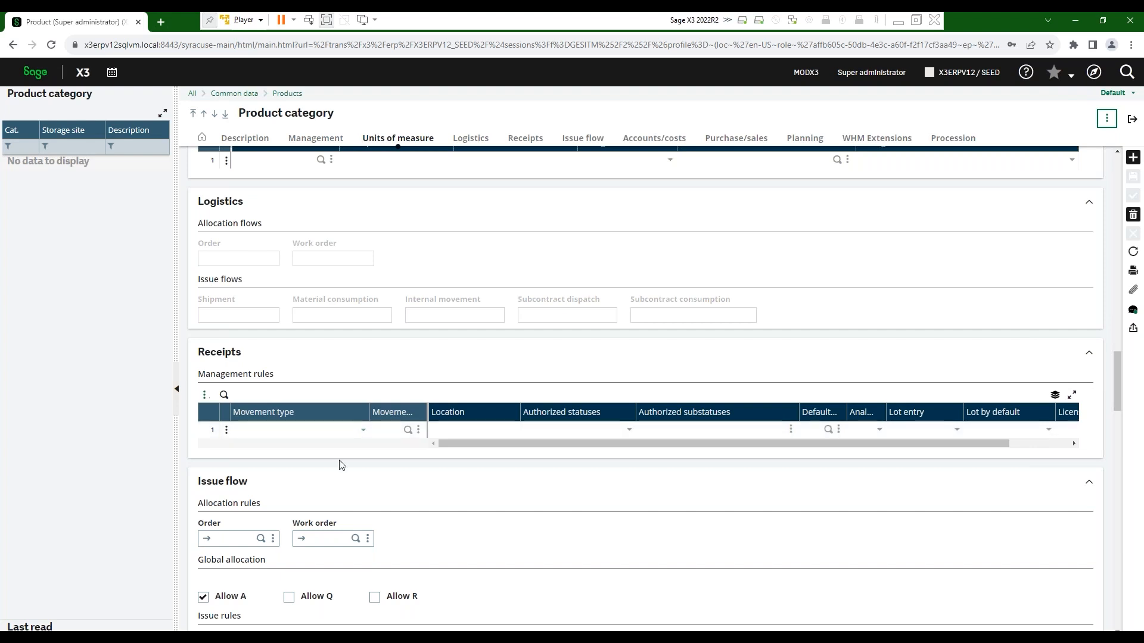
Add a receipts management rule for the Supplier receipt movement type with movement code CHS and review its status and lot settings
left_click(363, 429)
left_click(363, 429)
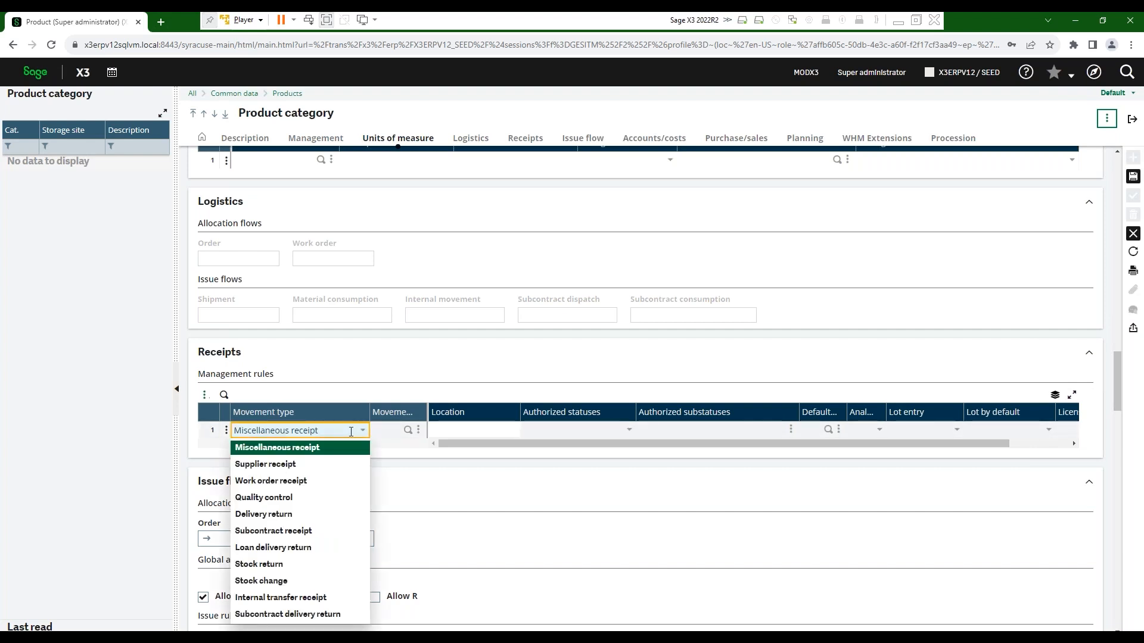
left_click(270, 467)
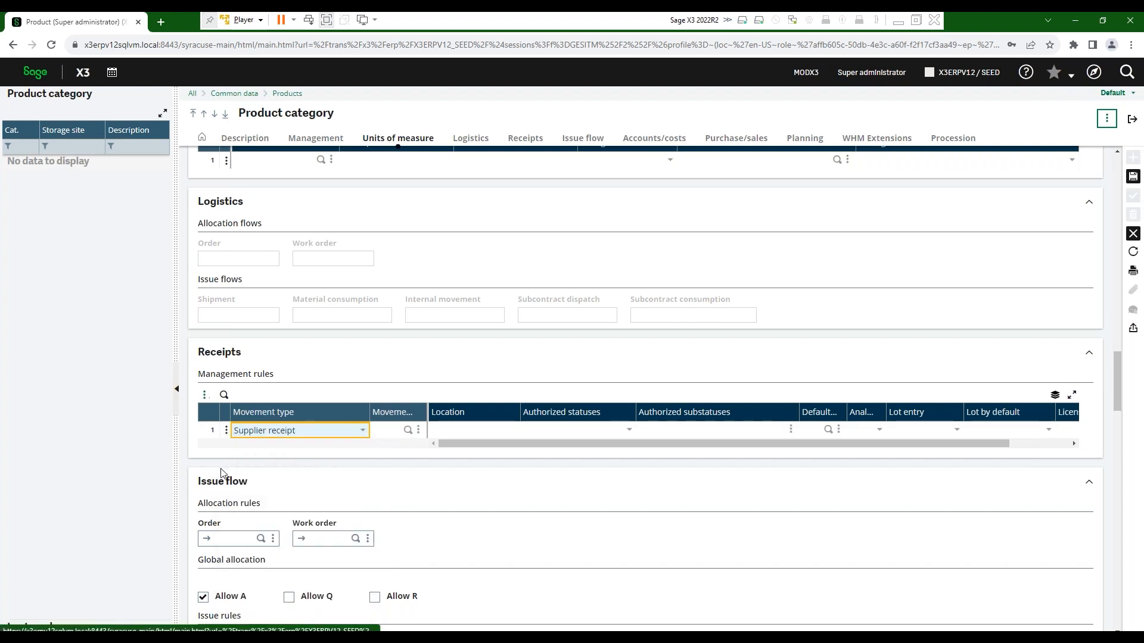
left_click(408, 430)
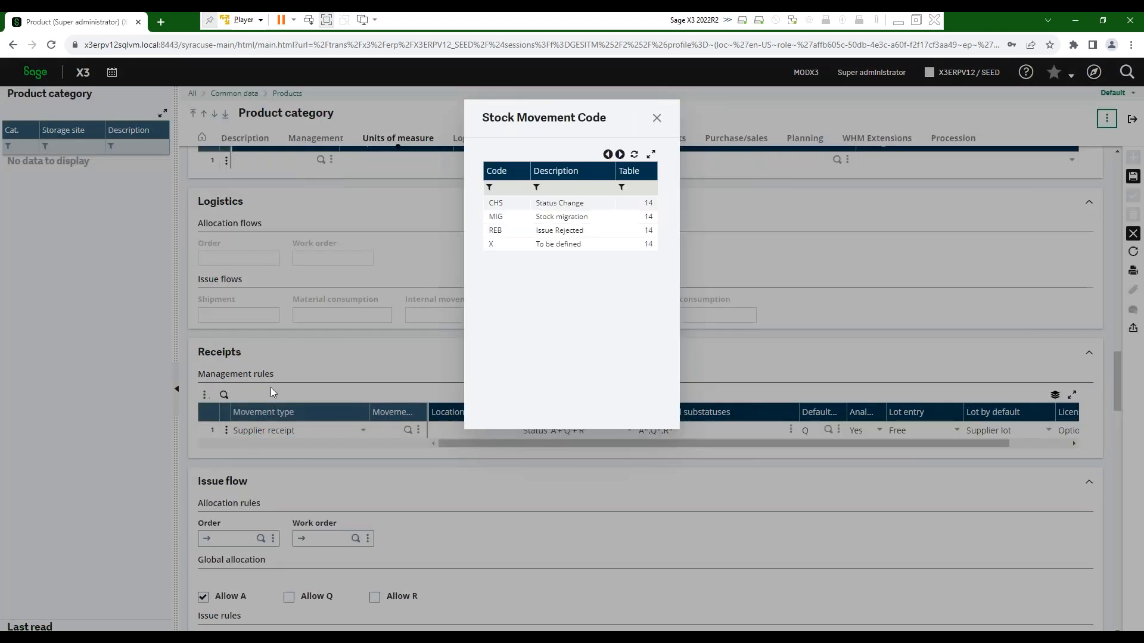
left_click(495, 204)
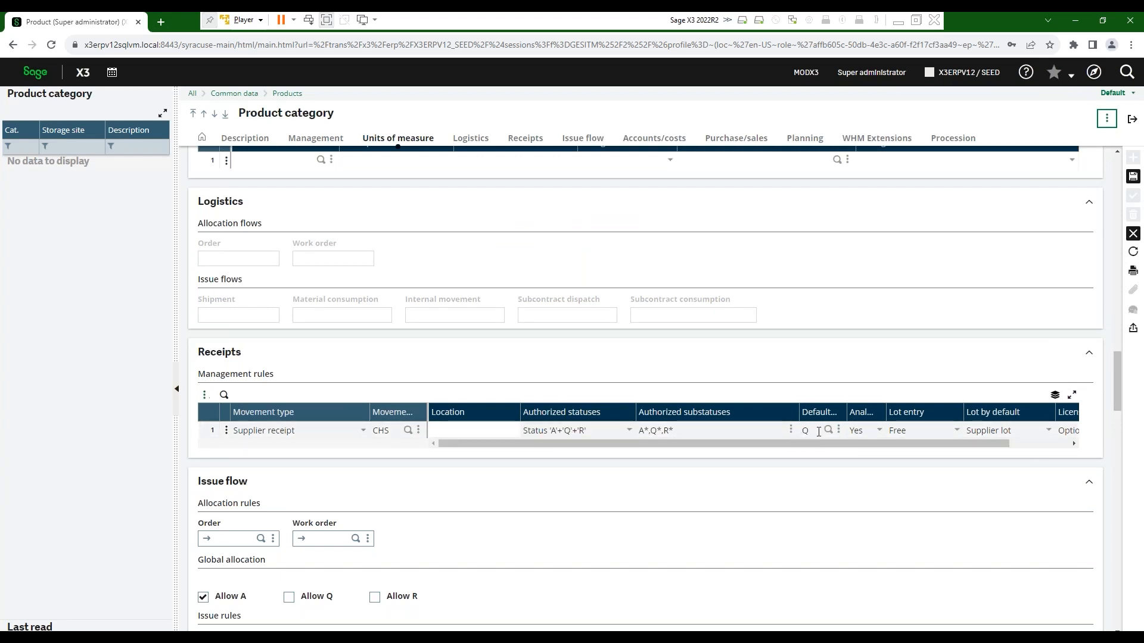
left_click_drag(843, 445, 912, 444)
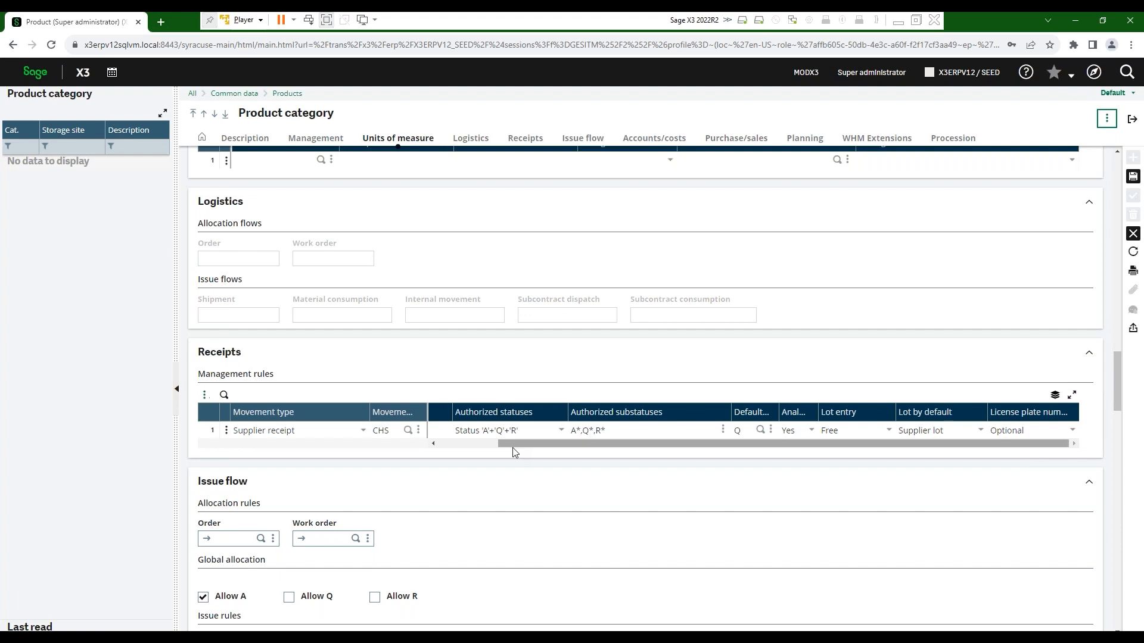
Review the category's issue flow, accounts/costs, purchase/sales, planning, WHM extension and Procession settings
scroll(419, 485, "down", 4)
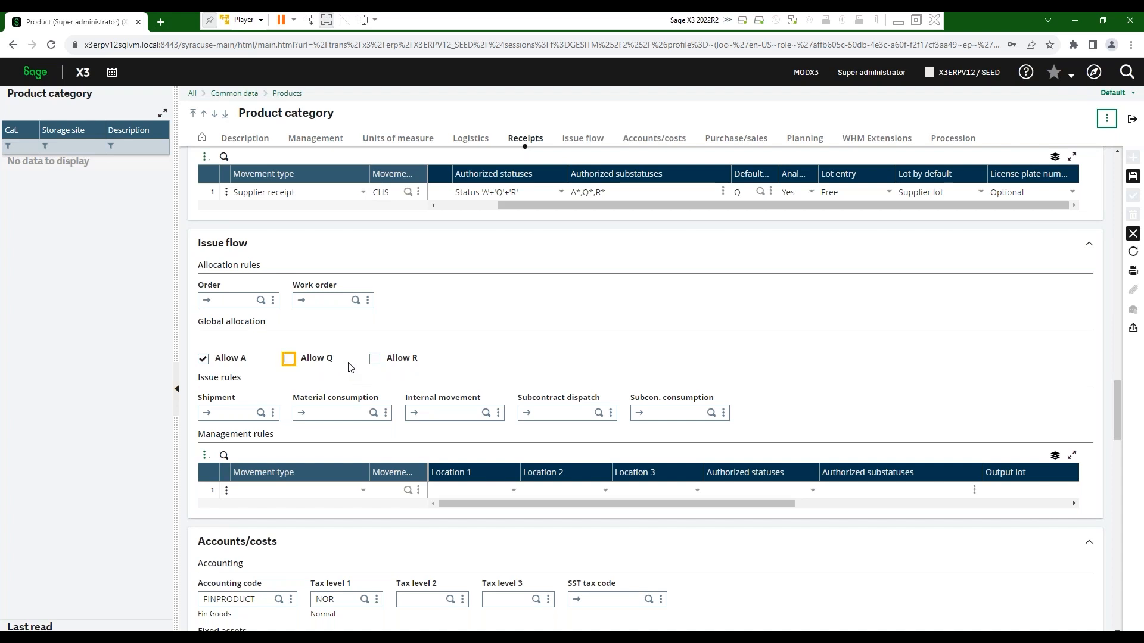
scroll(350, 387, "down", 5)
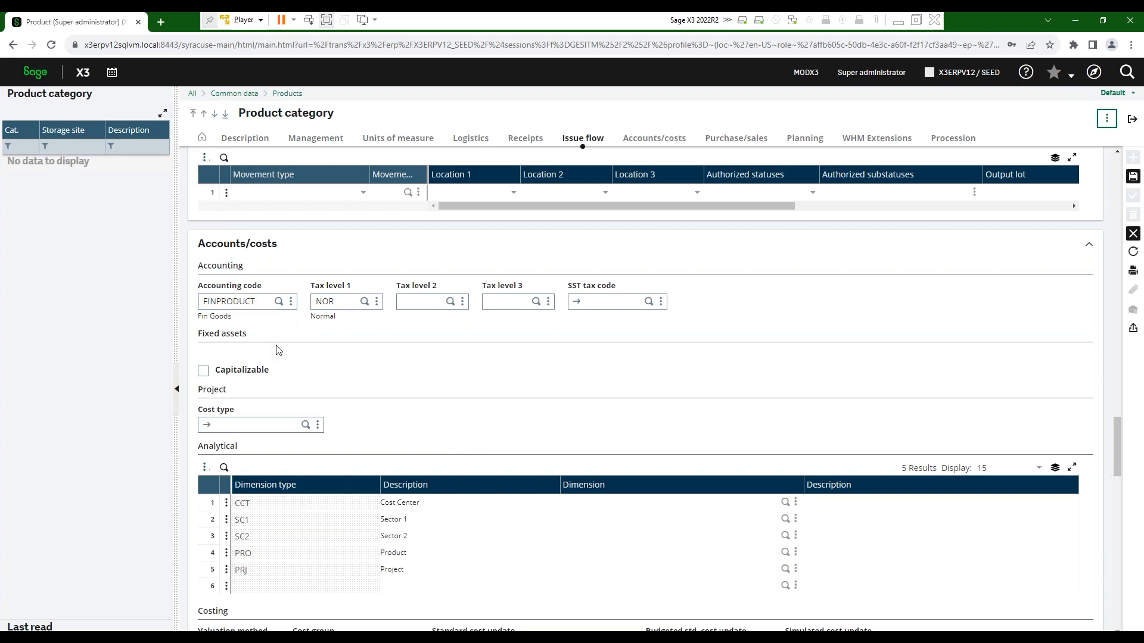
scroll(226, 554, "down", 3)
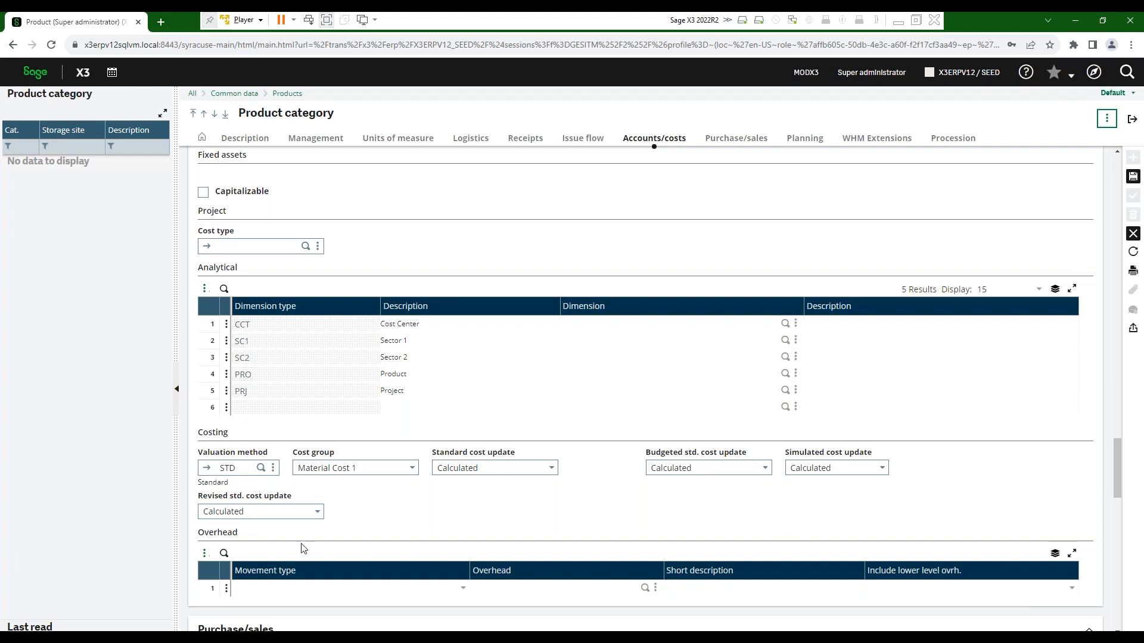
scroll(349, 448, "down", 3)
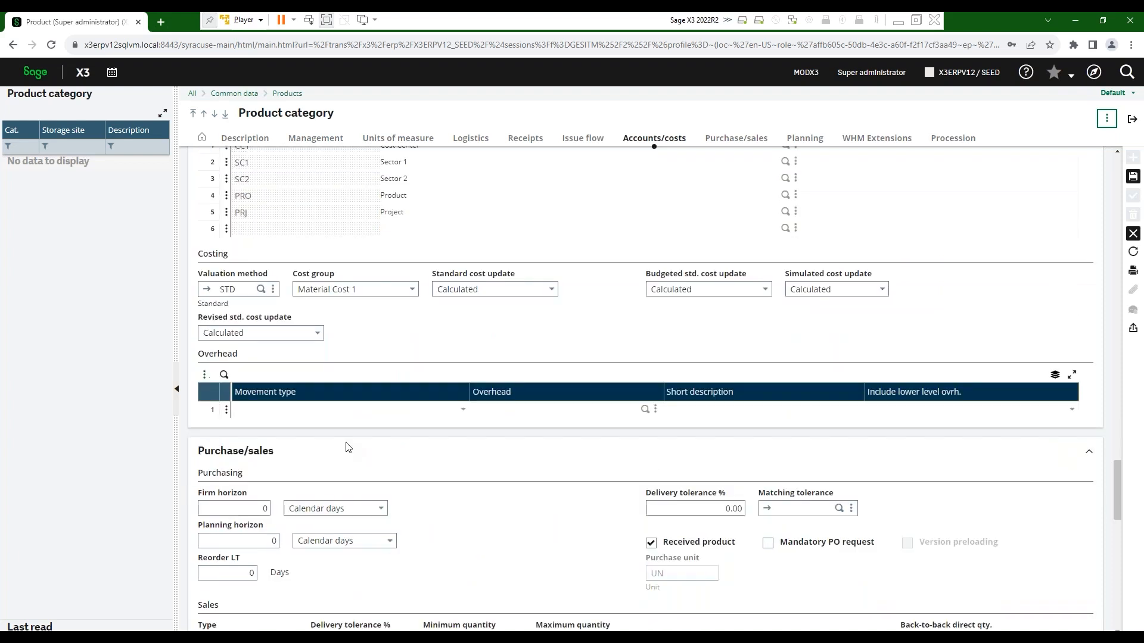
scroll(349, 447, "down", 4)
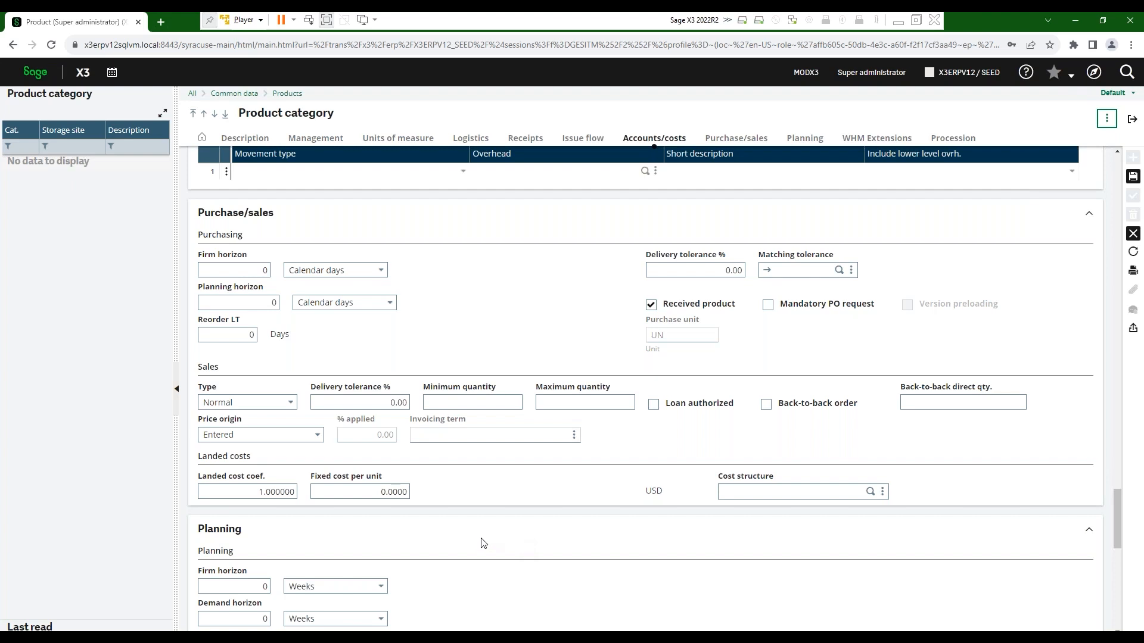
scroll(477, 516, "down", 1)
scroll(476, 516, "down", 10)
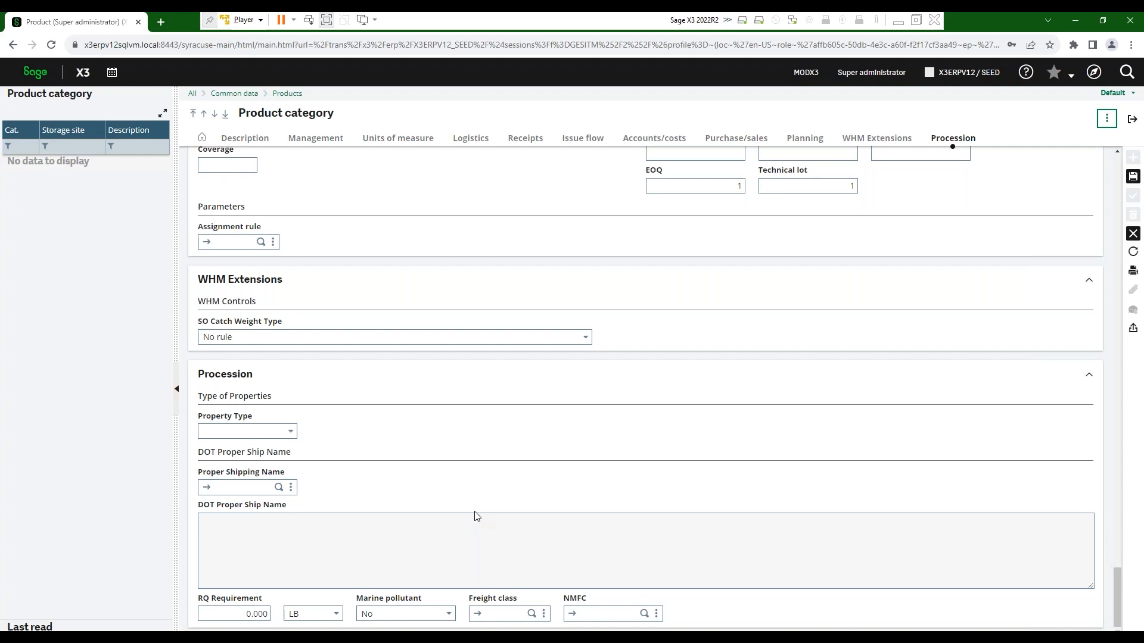
Leave the FIN product category, discarding its modifications, and return to the Jalapeno Bean Dip product record
scroll(477, 515, "up", 12)
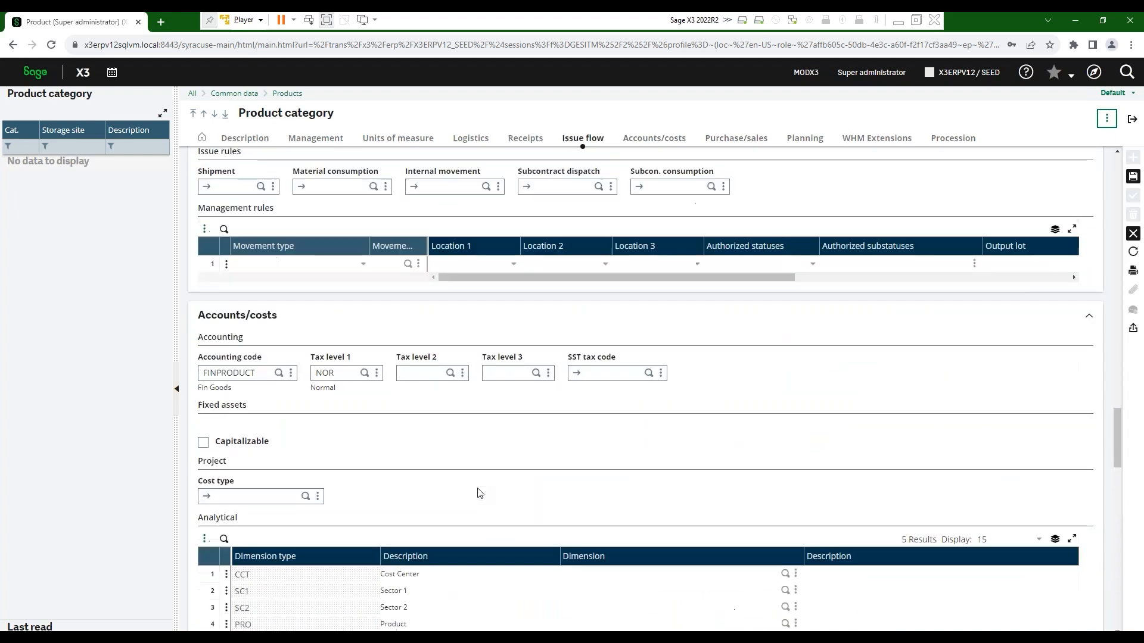
scroll(475, 511, "up", 8)
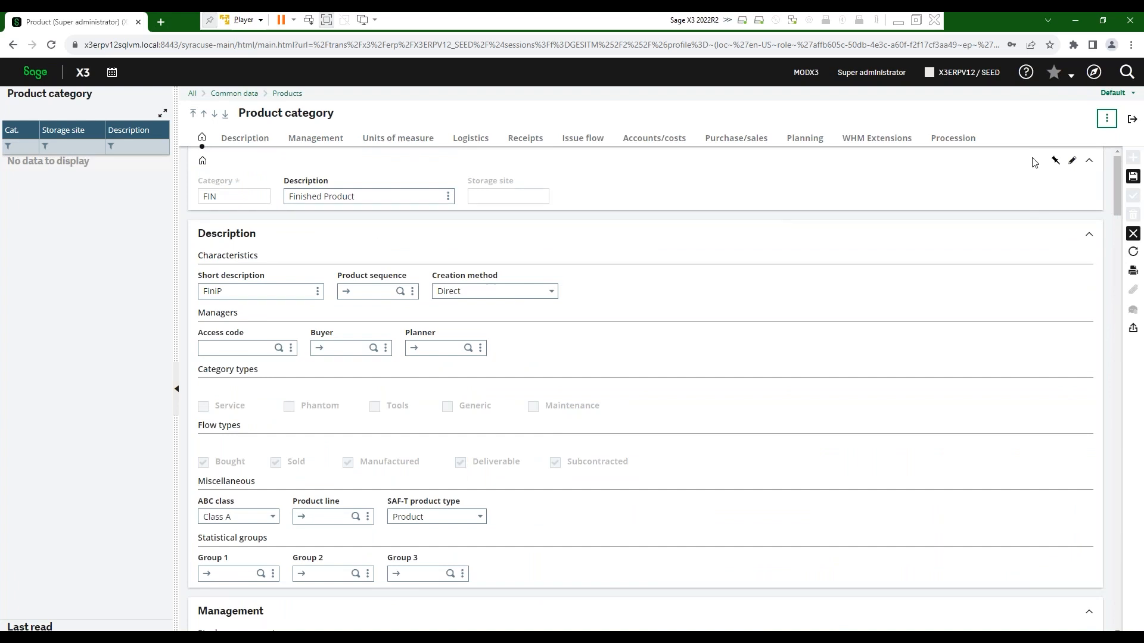
left_click(1134, 119)
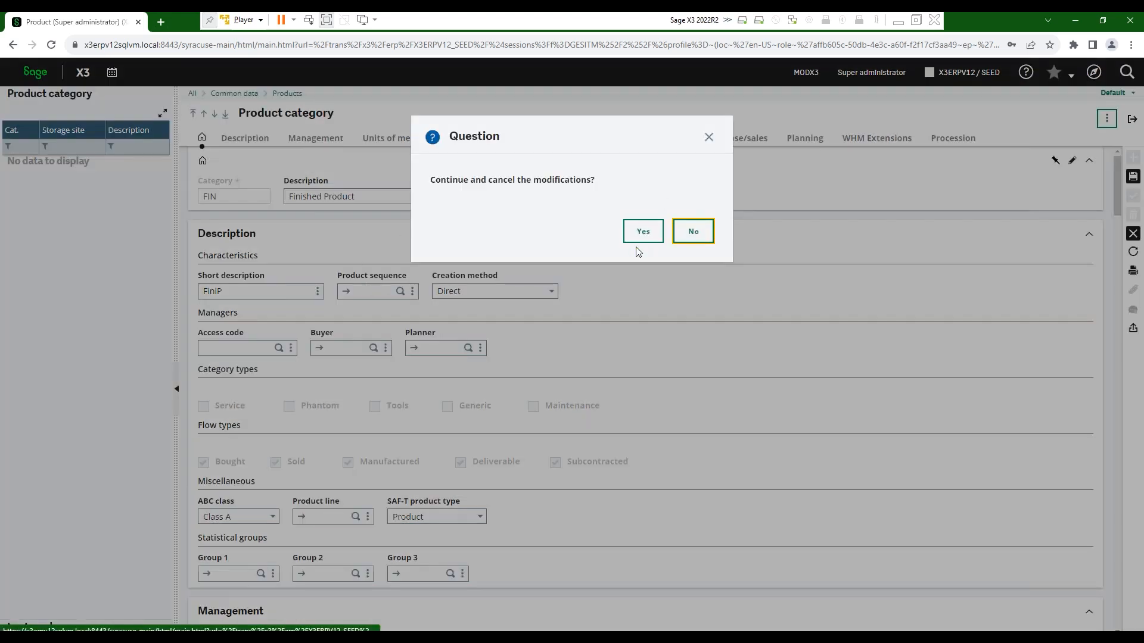
left_click(640, 231)
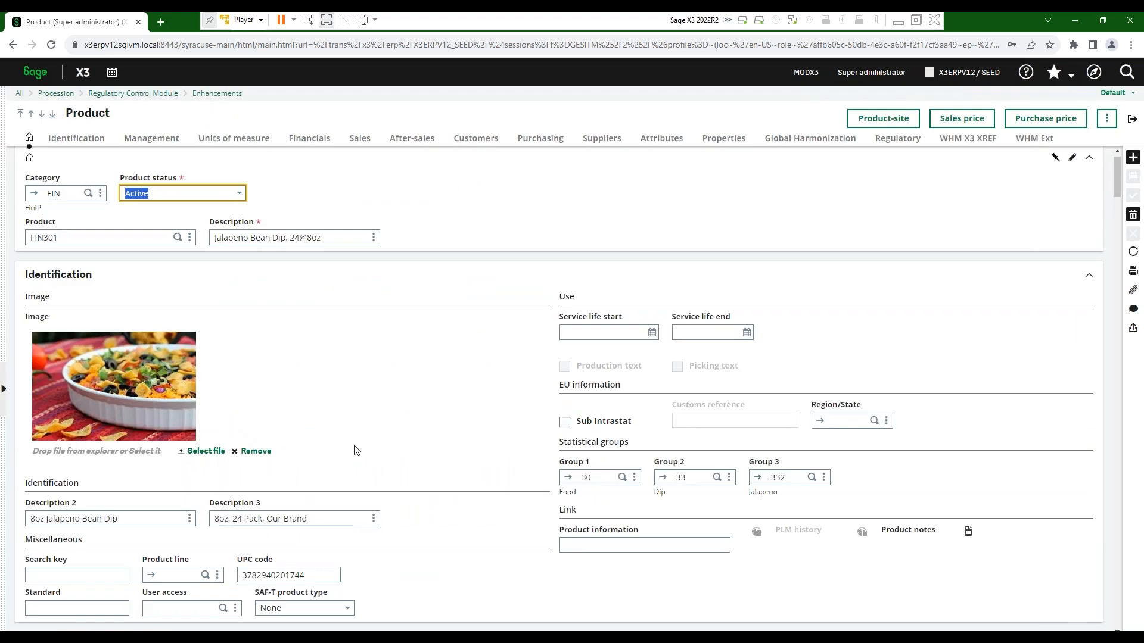
Review the product's identification, stock and lot management, expiration, and units of measure settings
scroll(357, 452, "down", 1)
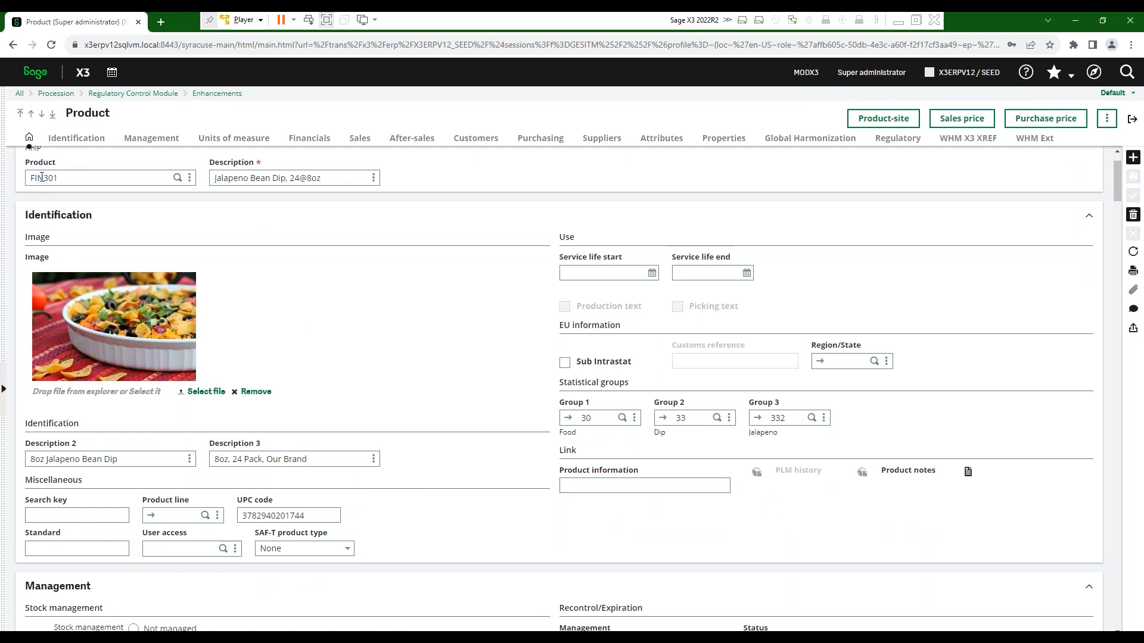
scroll(279, 487, "down", 2)
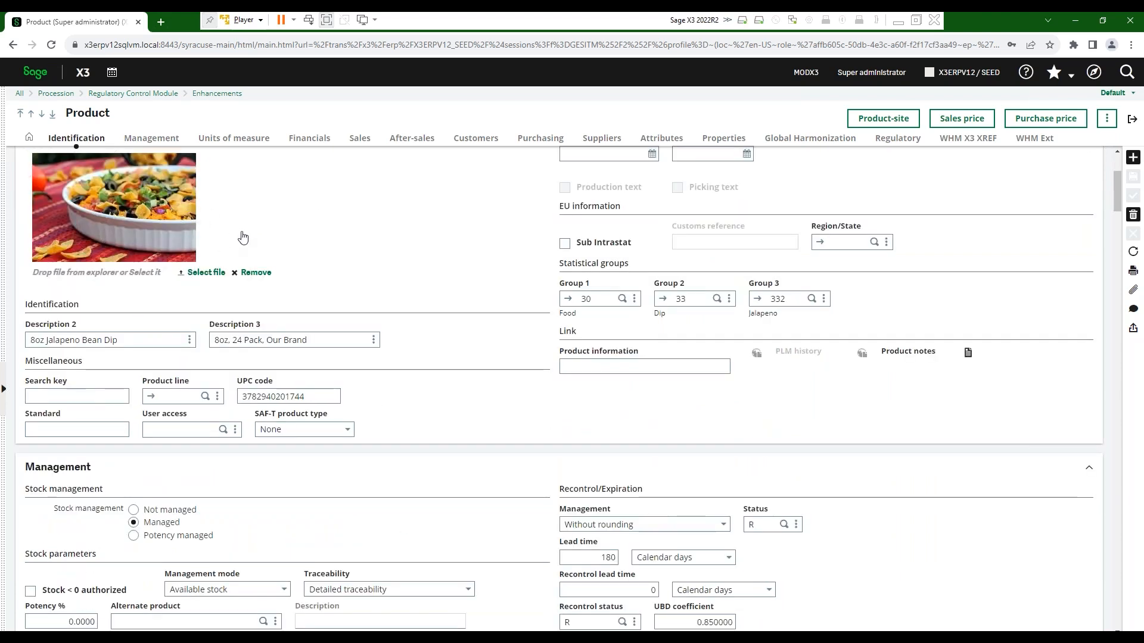
scroll(306, 472, "down", 3)
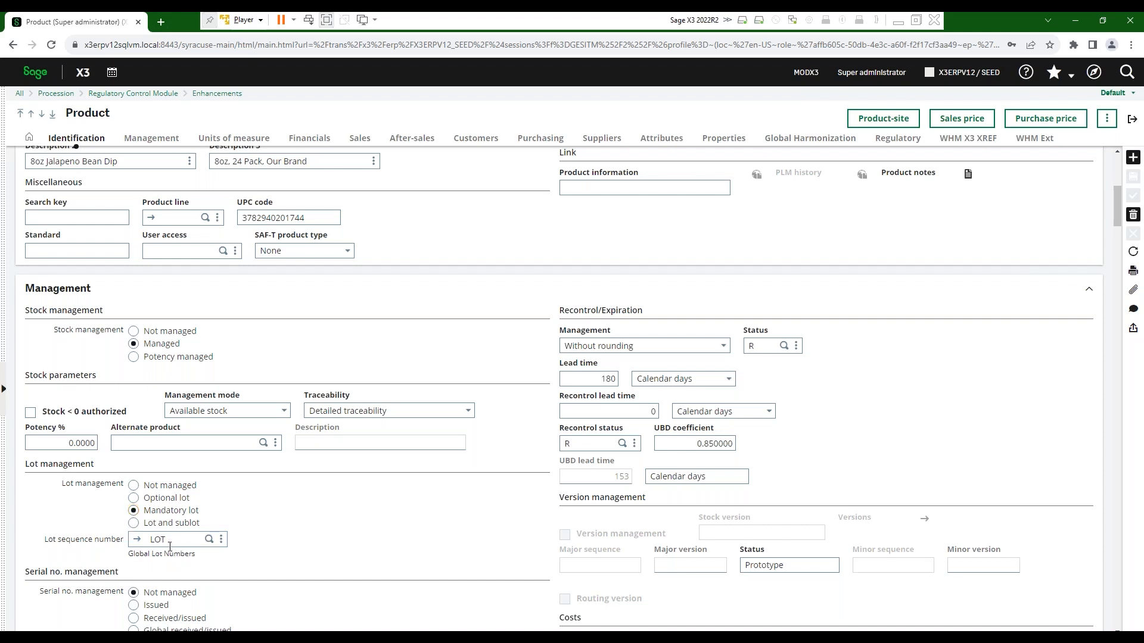
scroll(169, 547, "down", 3)
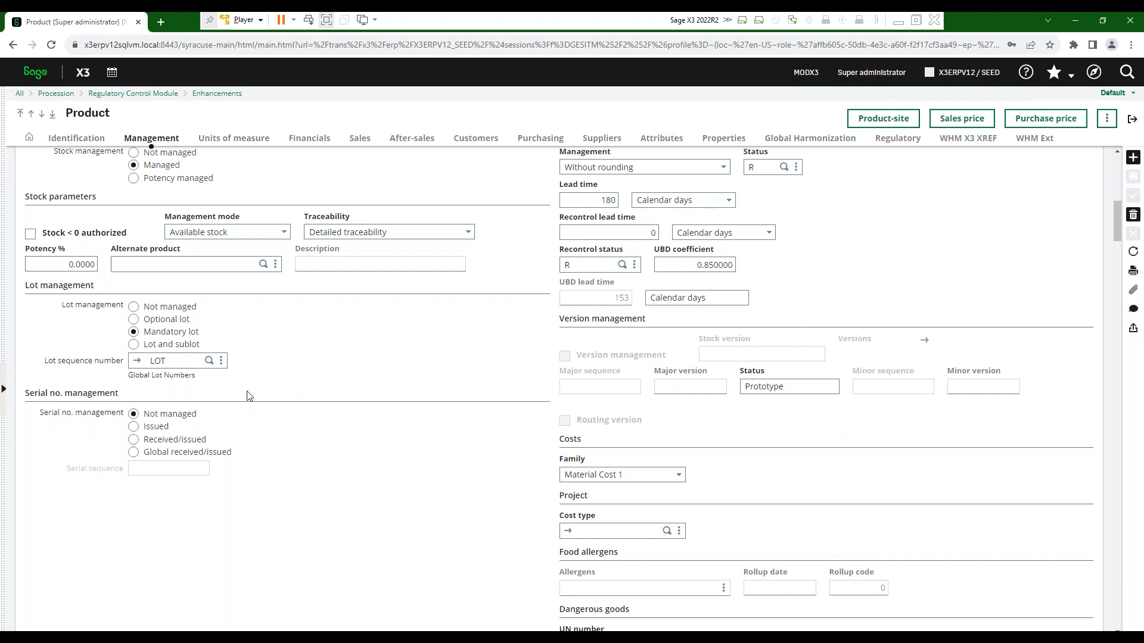
scroll(249, 397, "down", 7)
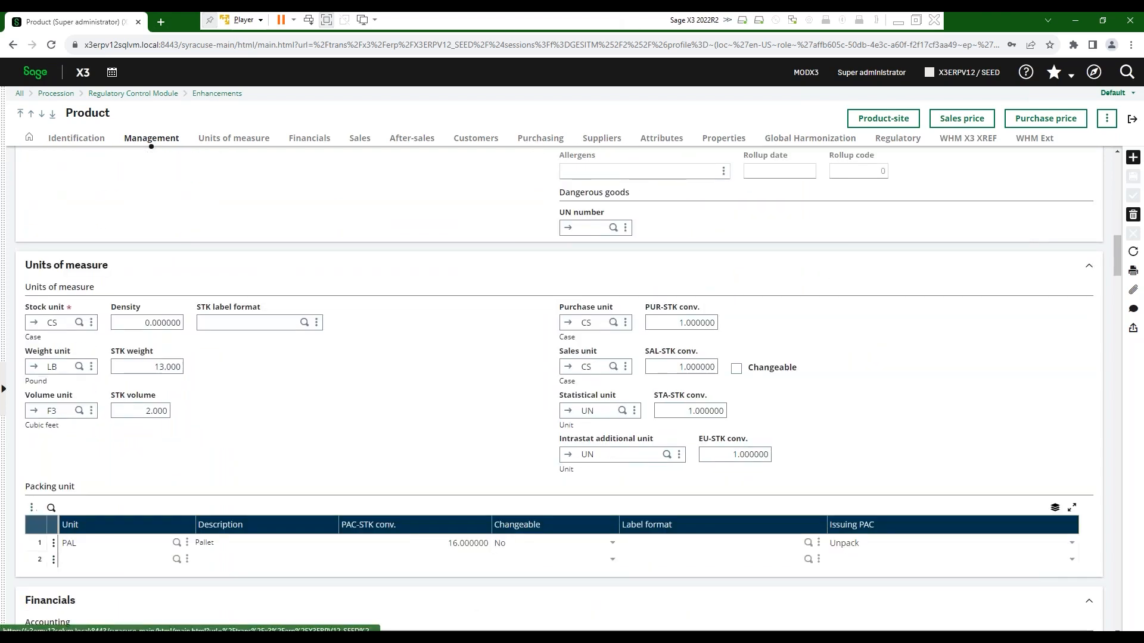
Examine the product's supplier settings, inspect the Food Products supplier record, and return to the product
left_click(603, 138)
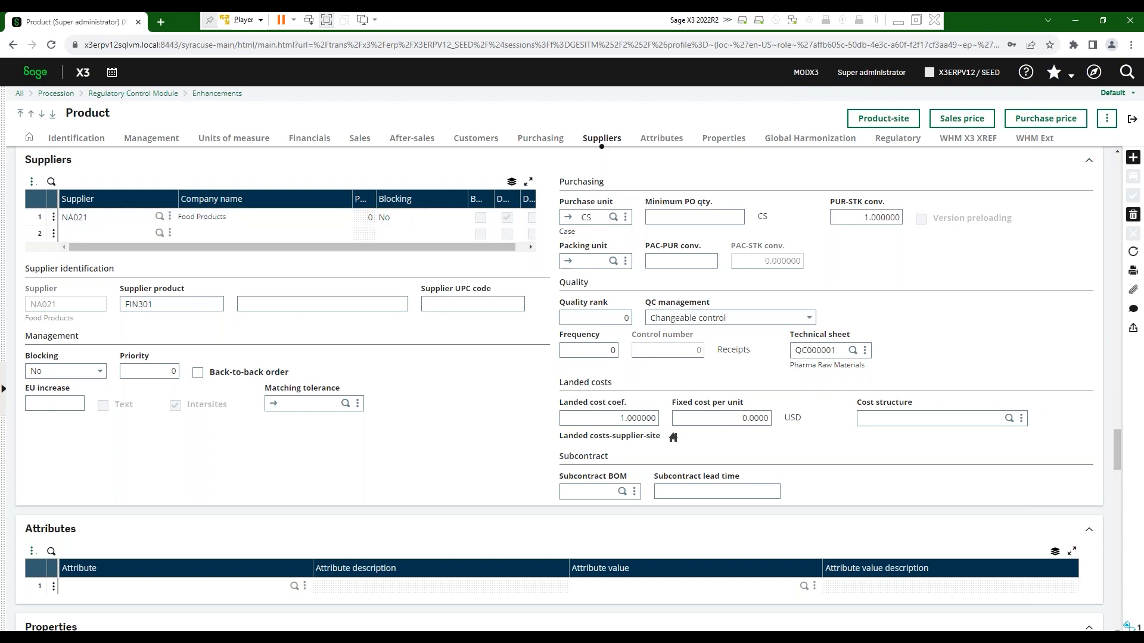
left_click(170, 217)
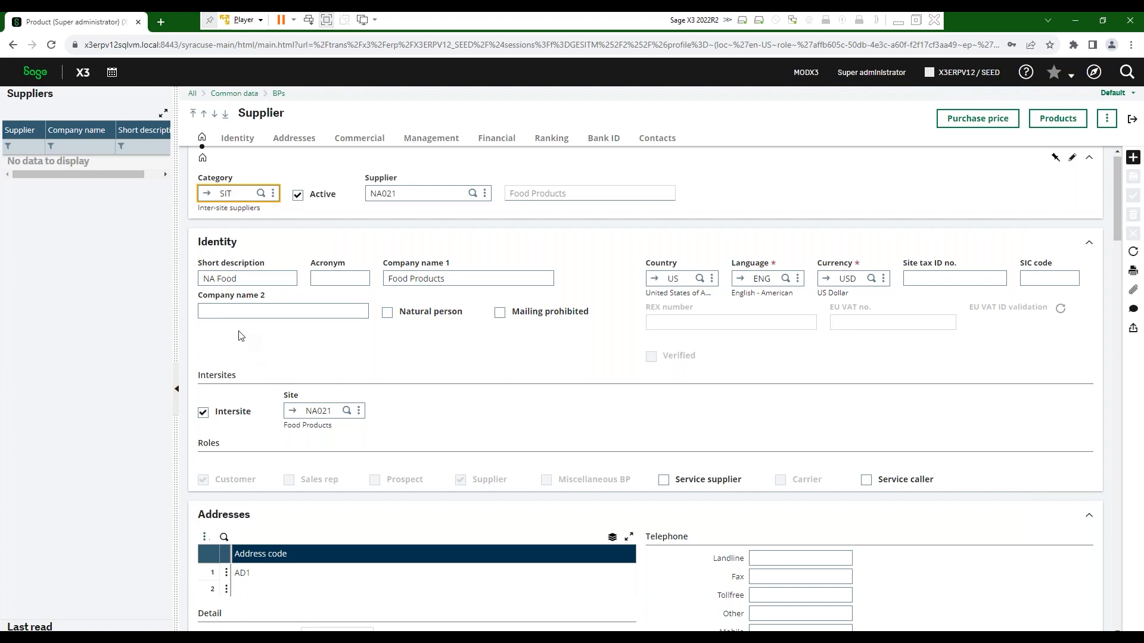
left_click(1132, 119)
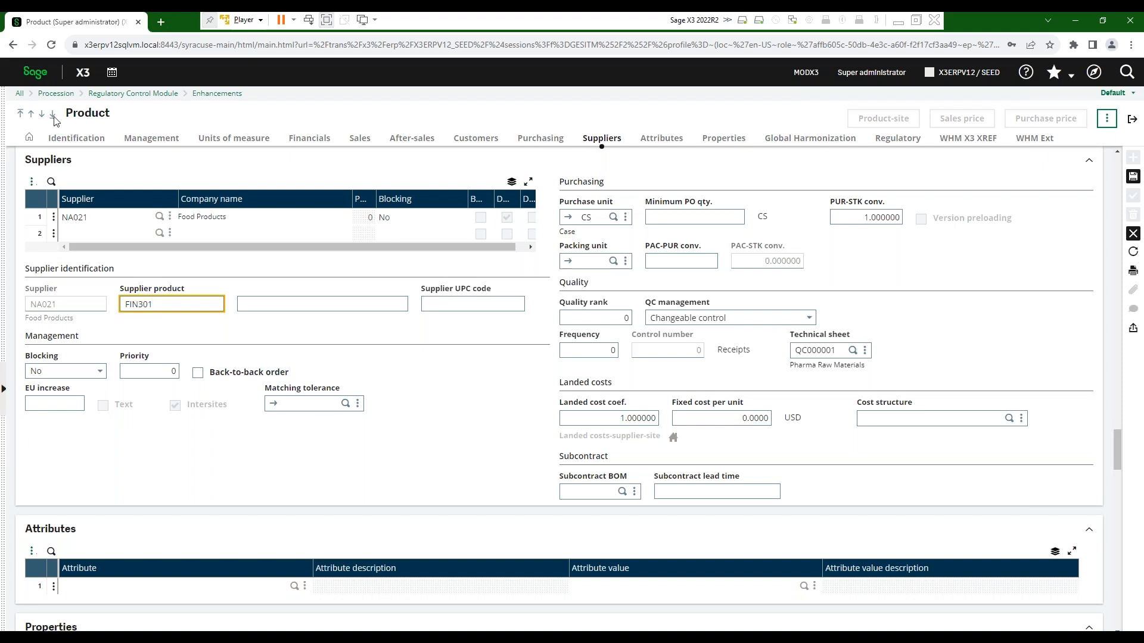
scroll(174, 469, "down", 2)
scroll(173, 467, "up", 2)
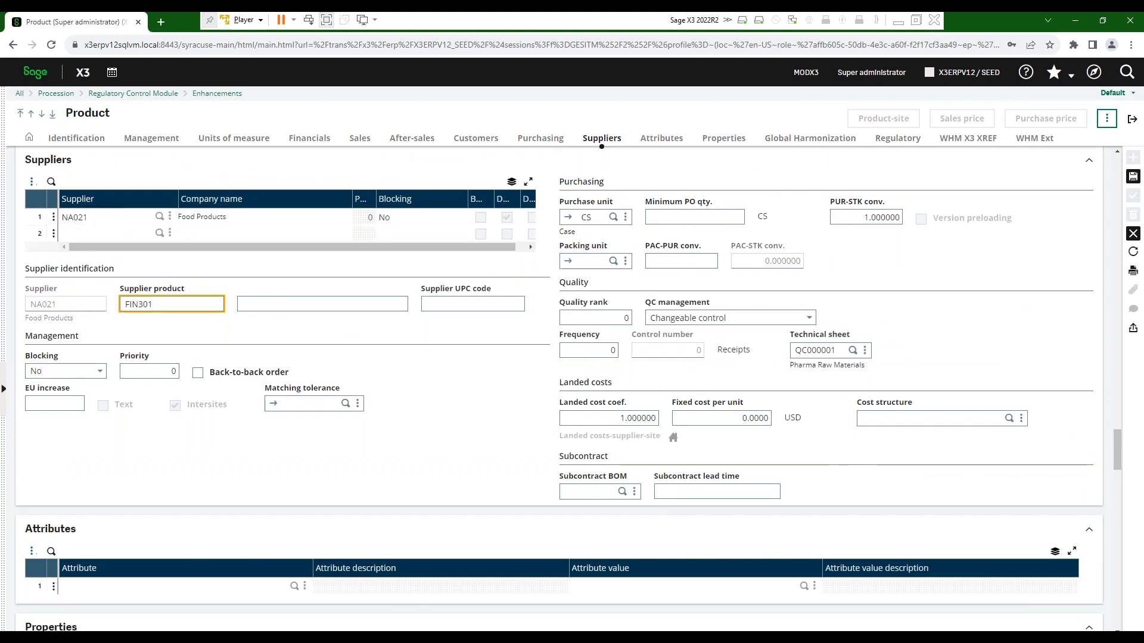
Examine the Williams Distributors customer product details and available sales units, keeping the sales unit as CS
left_click(475, 138)
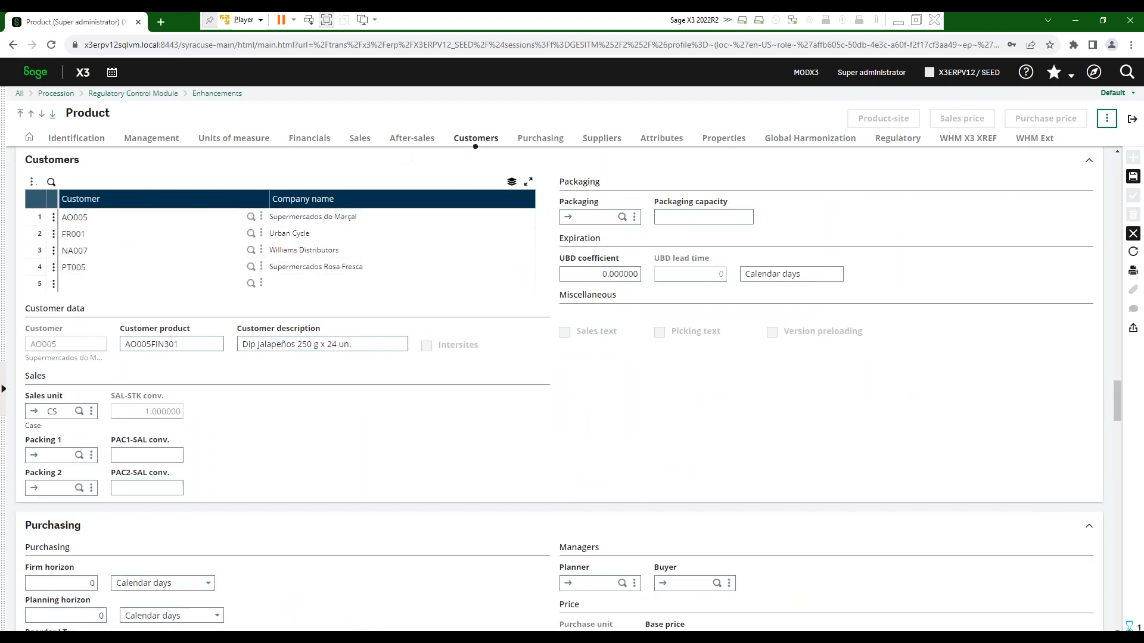
left_click(74, 255)
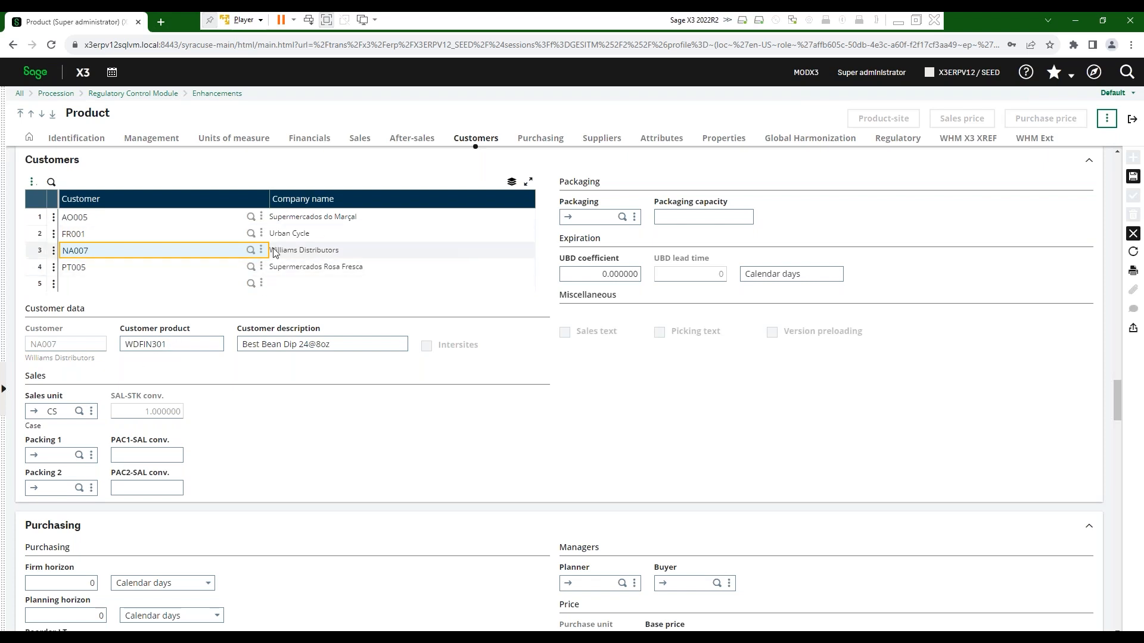
left_click(148, 345)
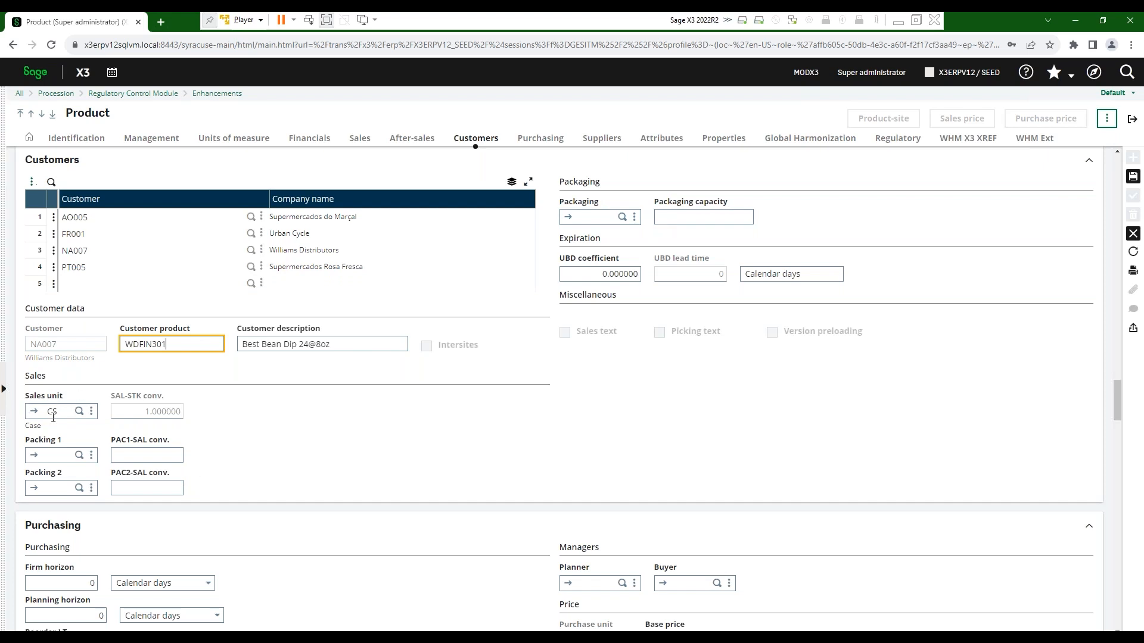
left_click(80, 411)
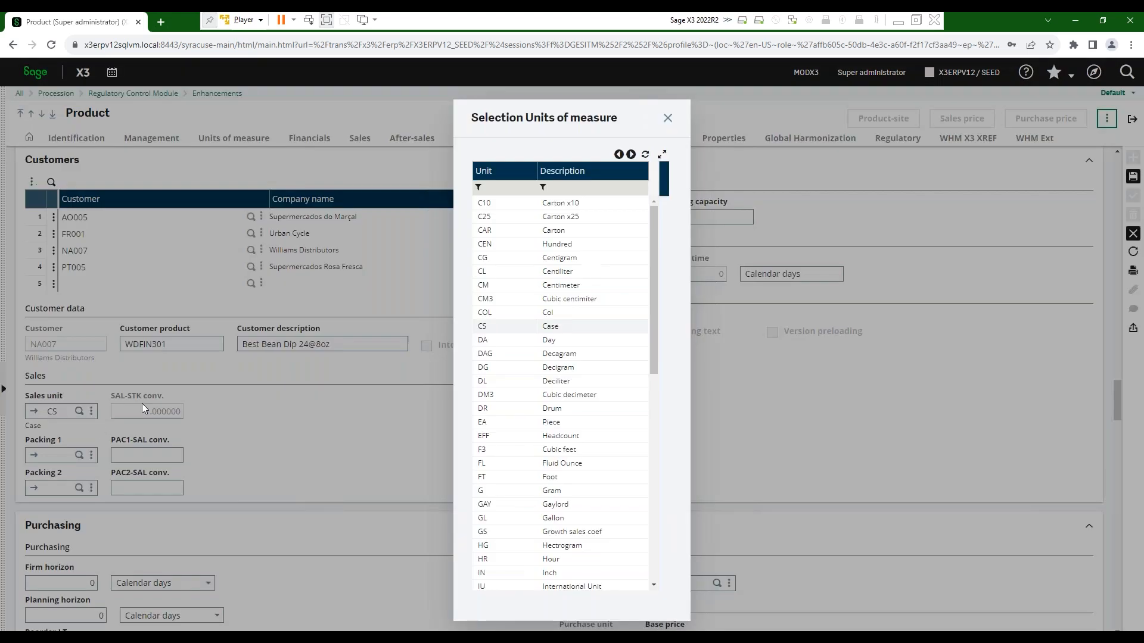
left_click(668, 117)
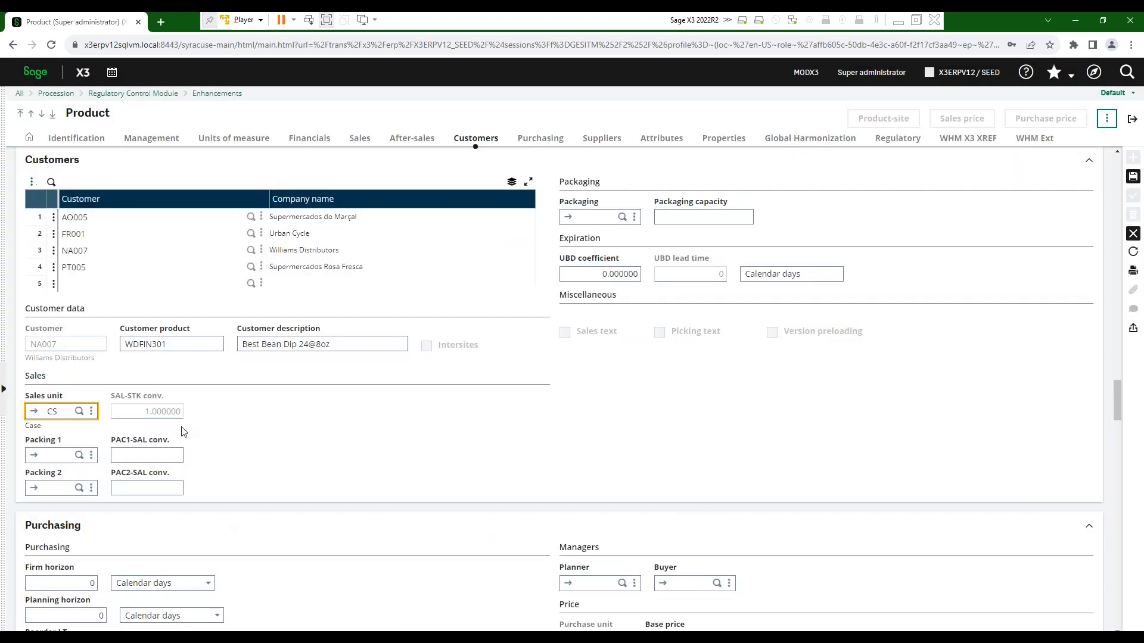
left_click(196, 492)
scroll(345, 483, "down", 2)
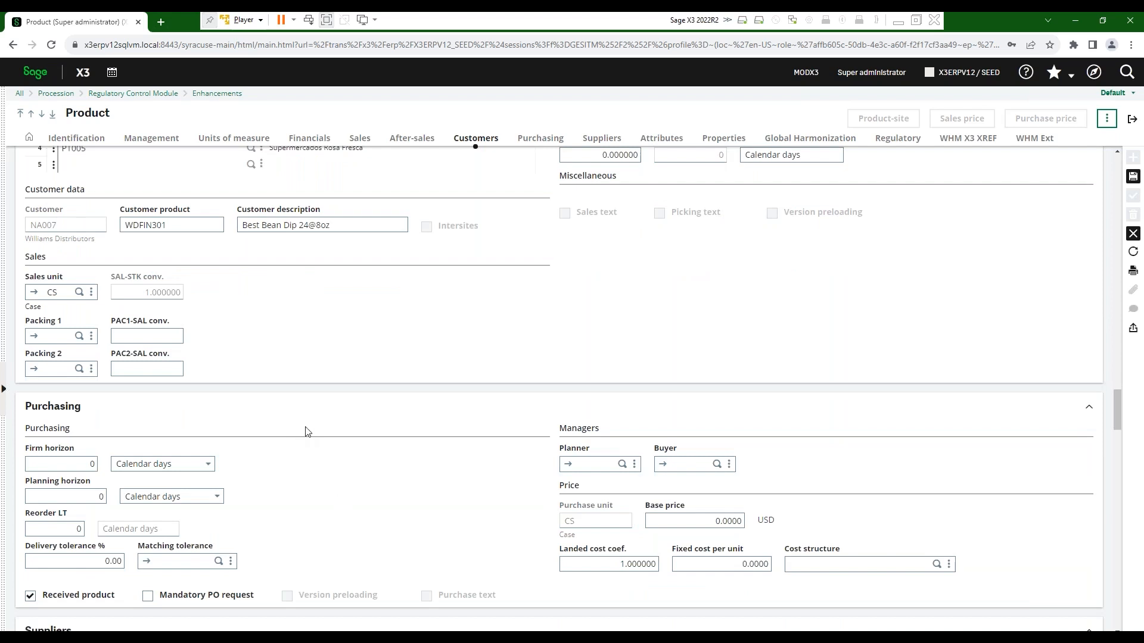
Glance over the product's purchasing and customer settings and discard the pending modifications to the product record
scroll(272, 374, "down", 3)
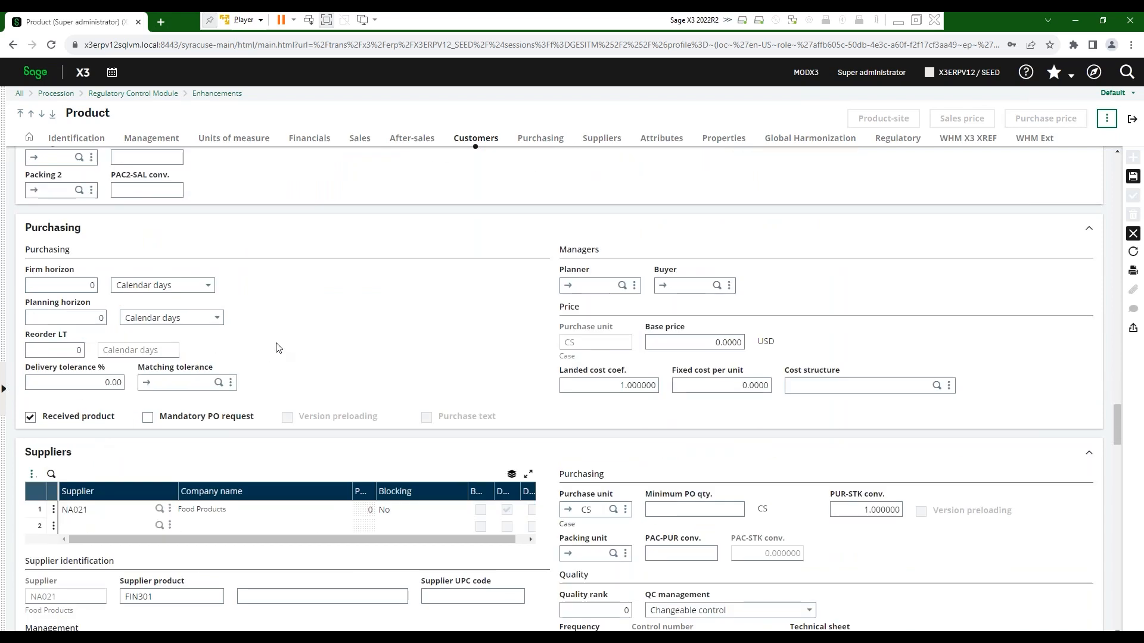
scroll(276, 348, "up", 10)
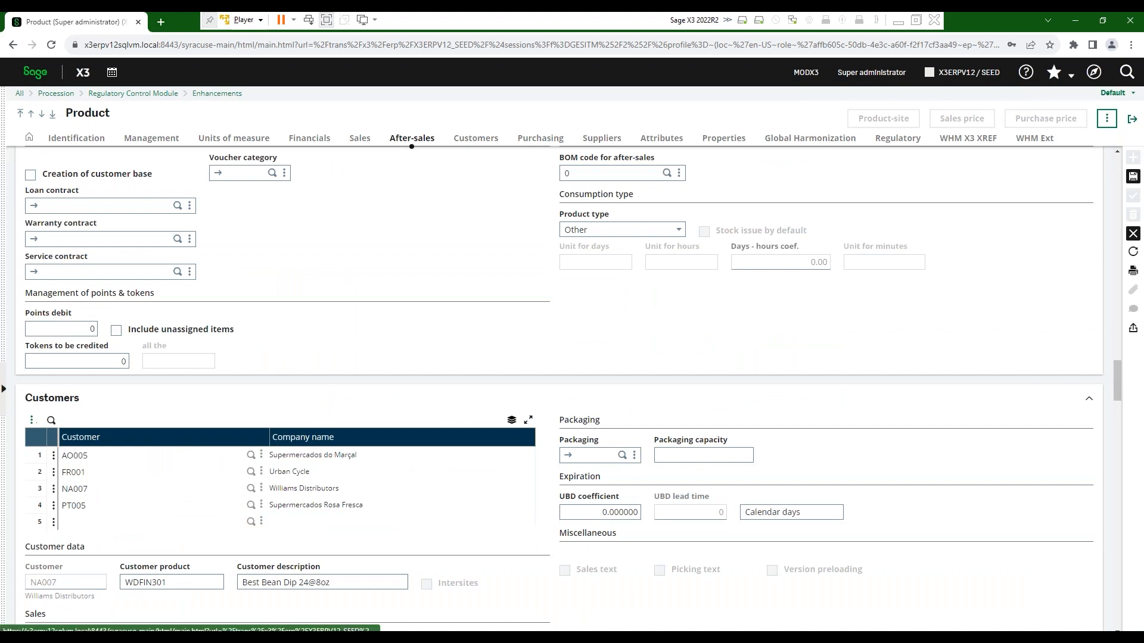
left_click(1133, 234)
left_click(693, 231)
left_click(1133, 238)
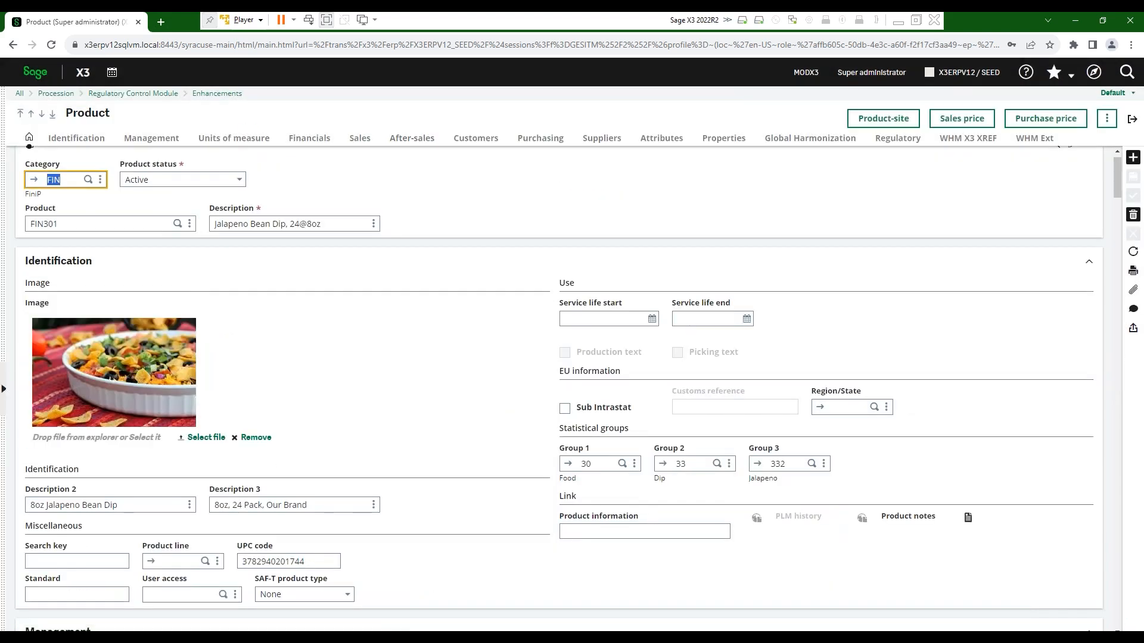
Open the FIN301 product-site record for stock site NA024 and examine its quality, storage location, expiration, and freight class settings
left_click(3, 390)
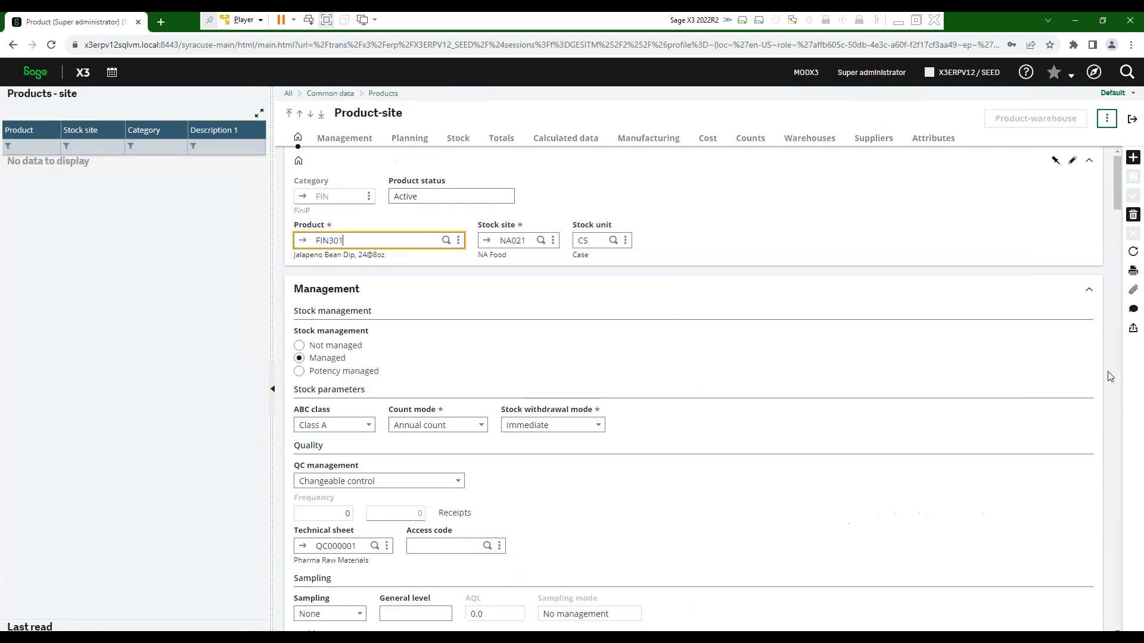
left_click(1133, 253)
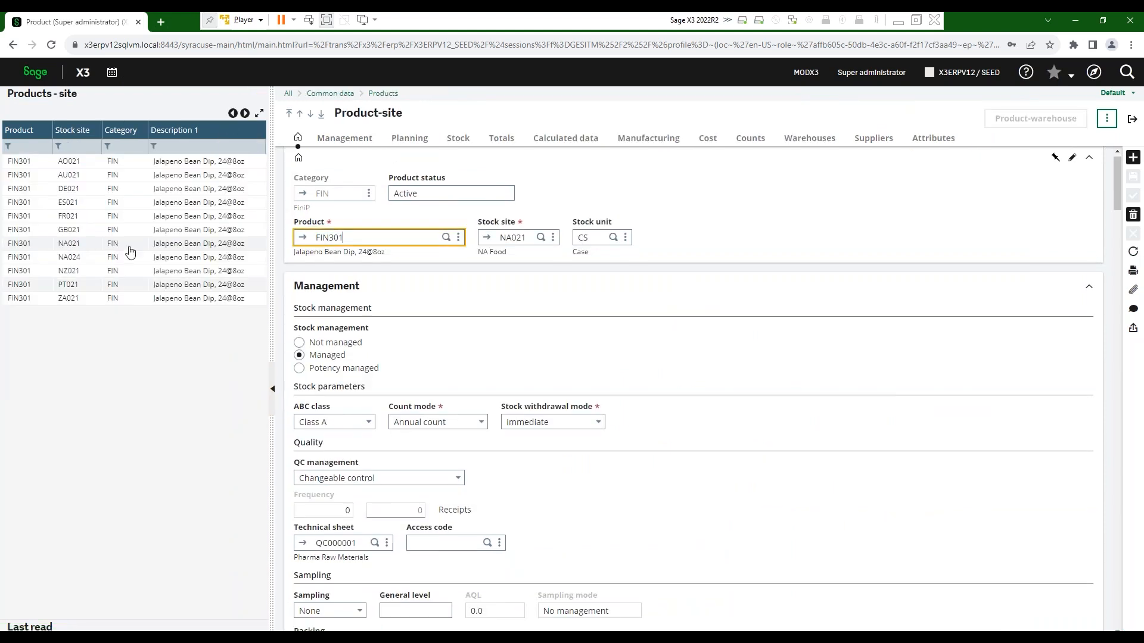
left_click(66, 258)
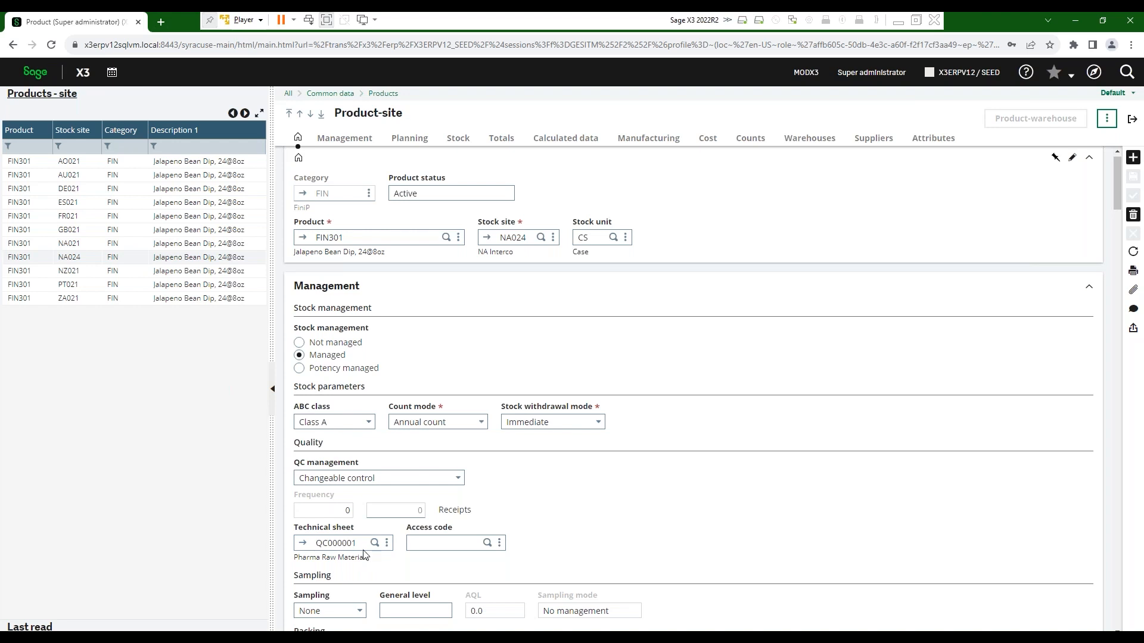
scroll(353, 562, "down", 2)
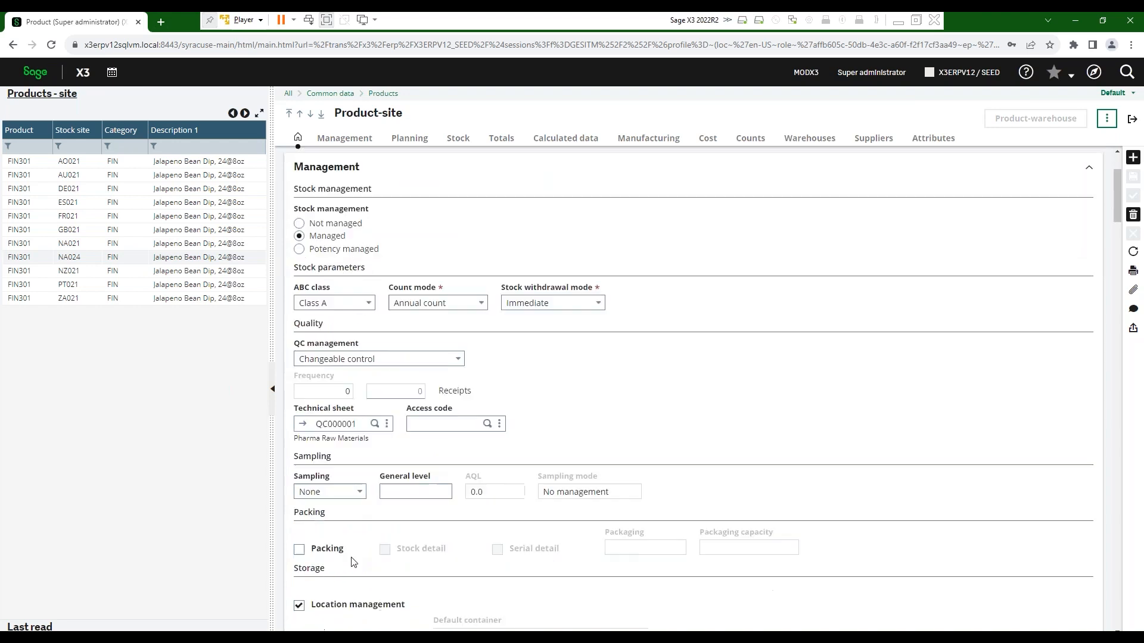
scroll(354, 562, "down", 2)
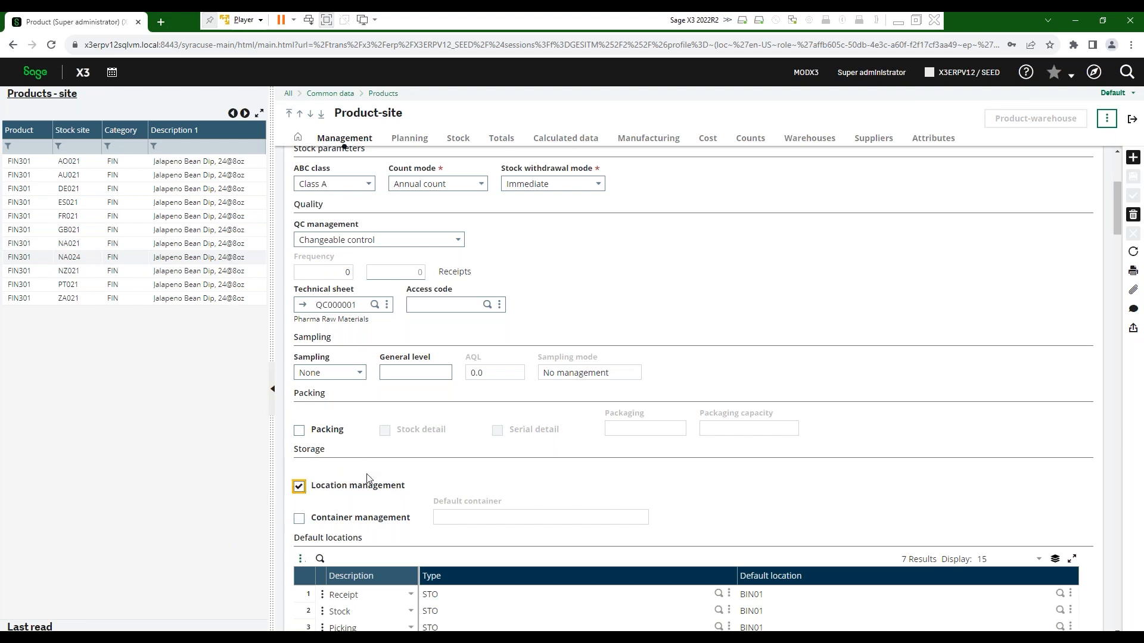
scroll(367, 519, "down", 2)
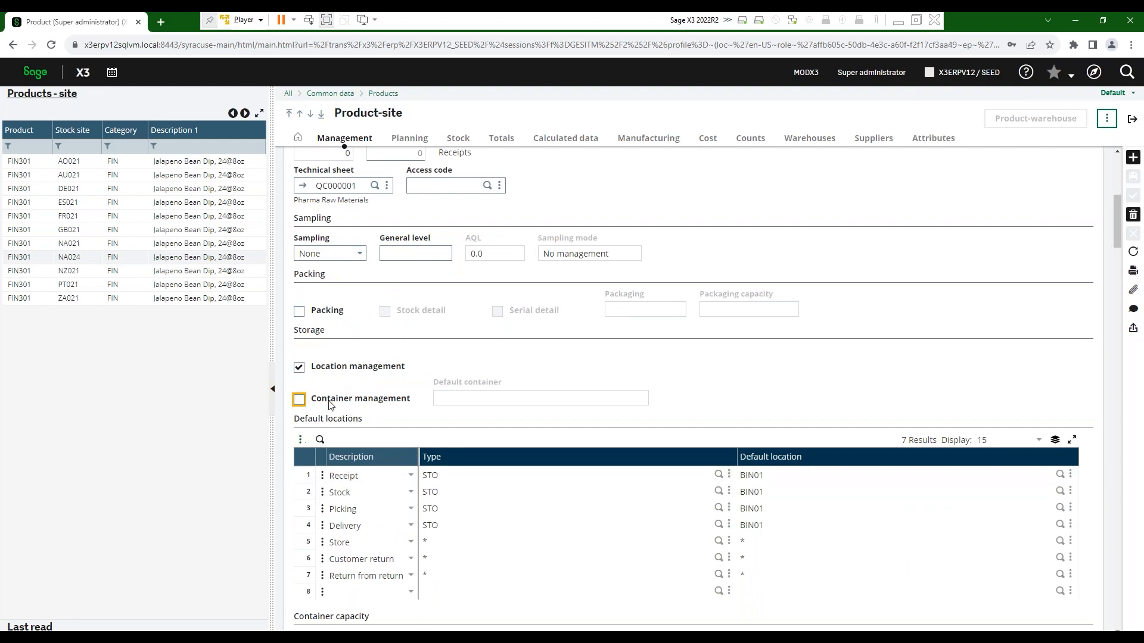
scroll(307, 403, "down", 6)
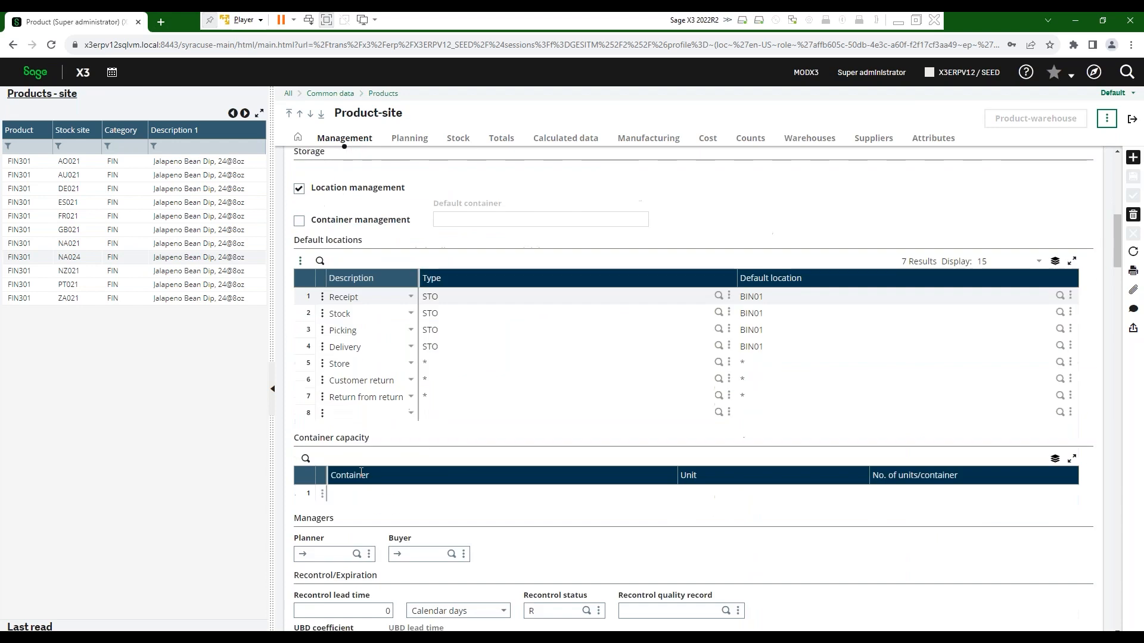
scroll(691, 388, "down", 2)
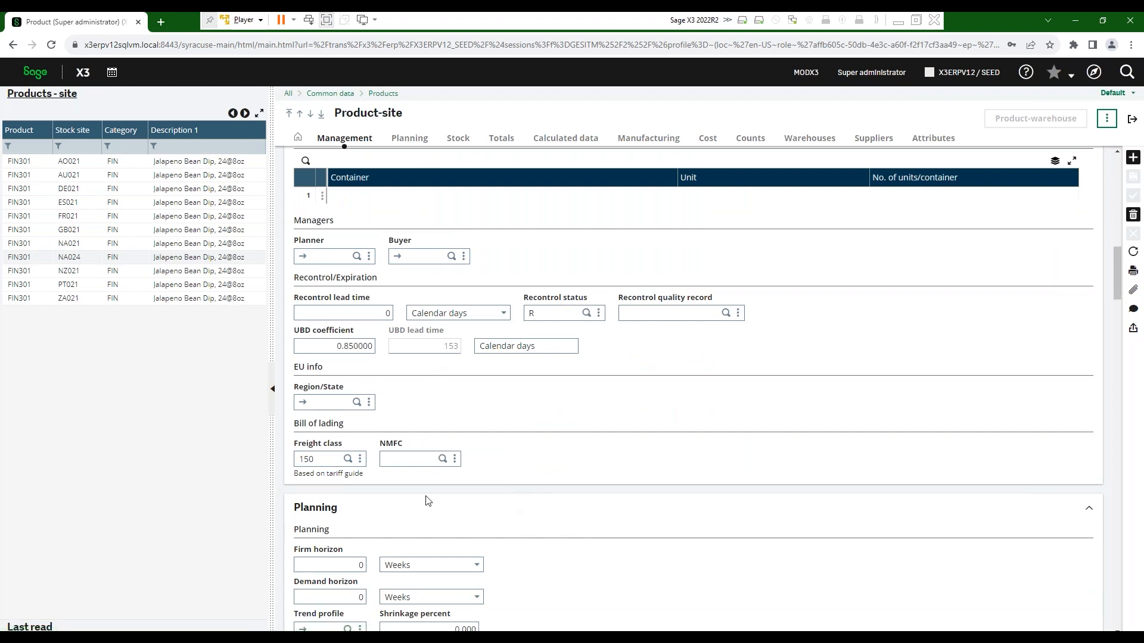
scroll(426, 480, "down", 2)
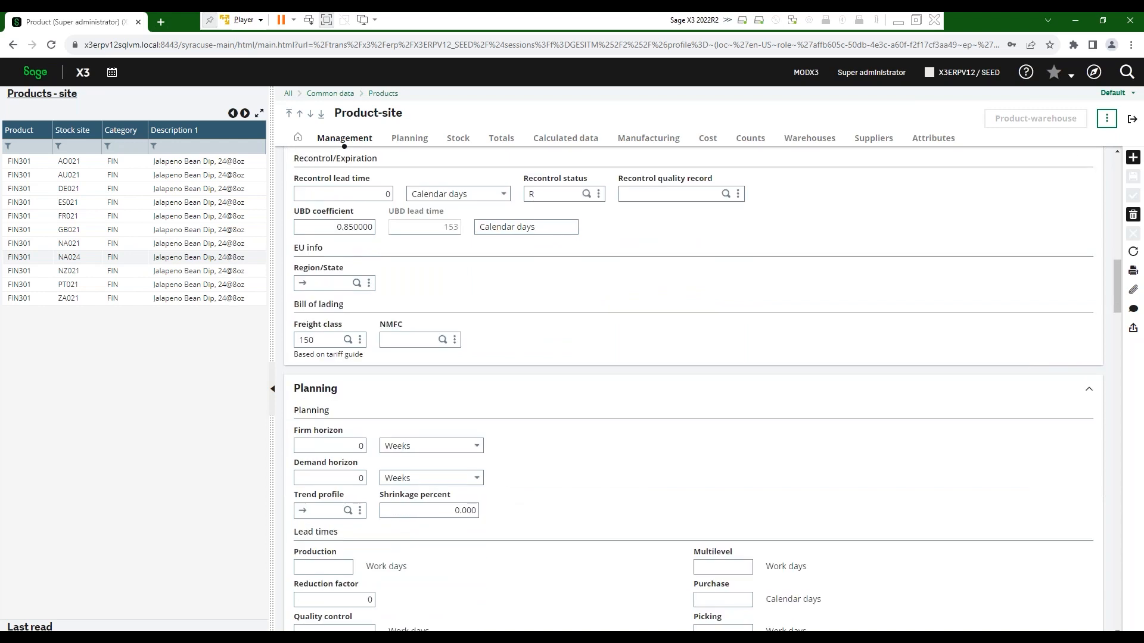
Examine the reordering parameters and suggestion type in the NA024 product-site planning settings, and return to the home page
scroll(429, 475, "down", 7)
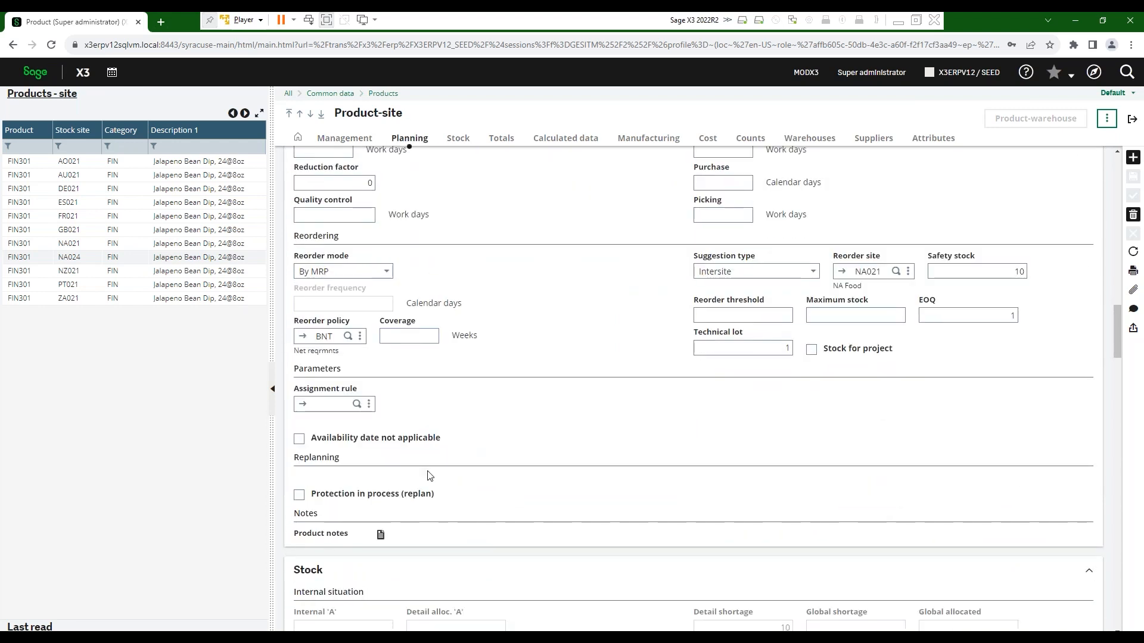
scroll(435, 474, "down", 2)
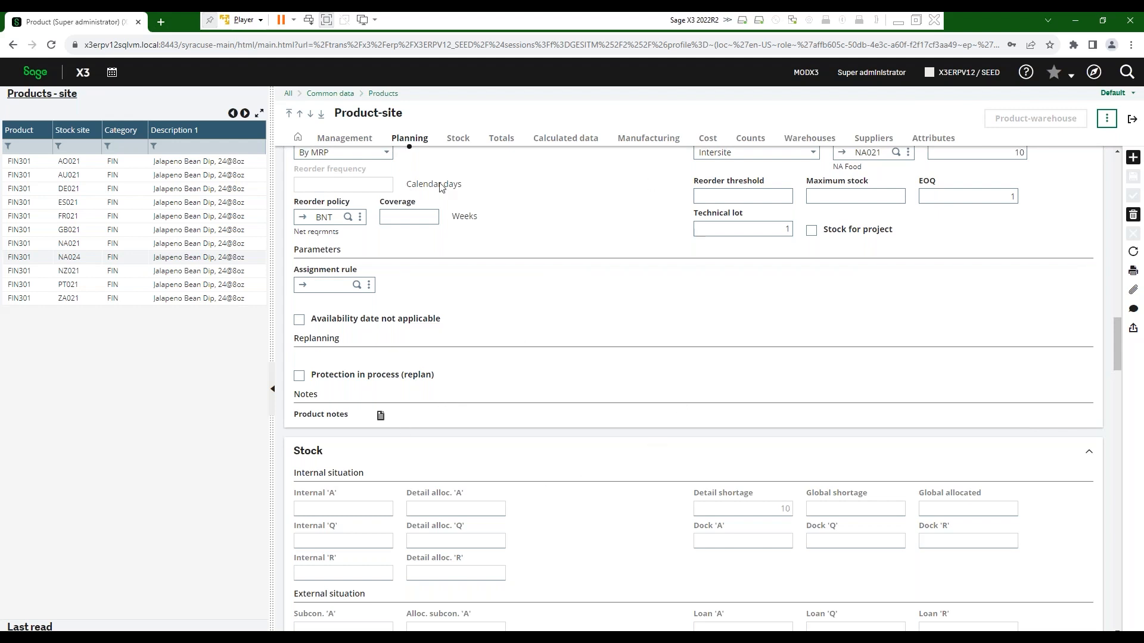
left_click(480, 375)
left_click(514, 291)
scroll(514, 296, "up", 2)
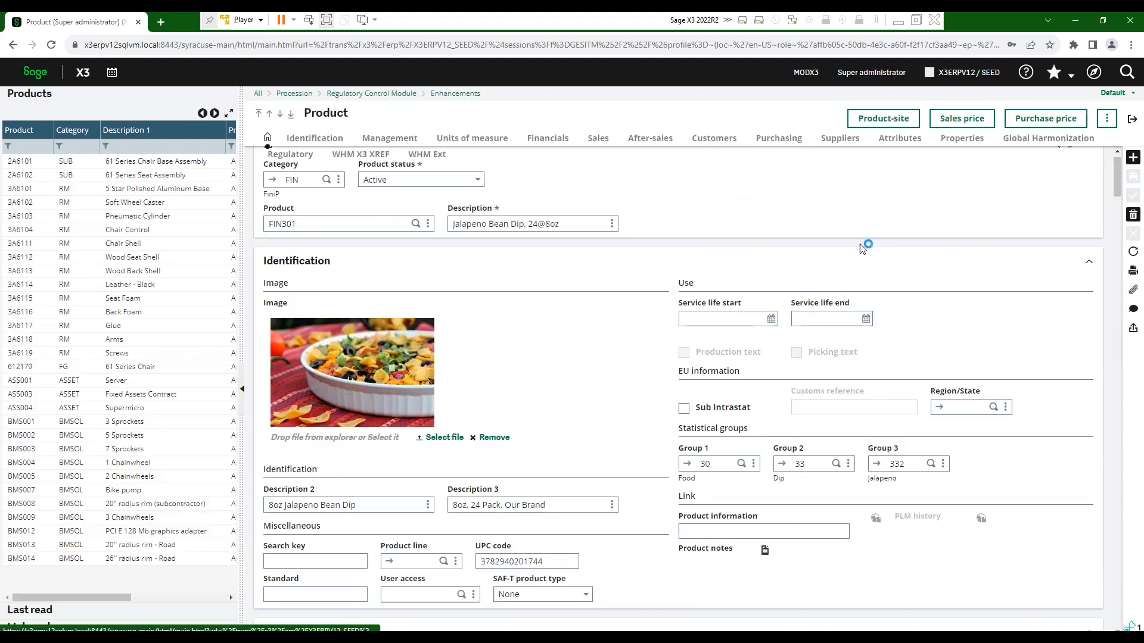
left_click(1132, 119)
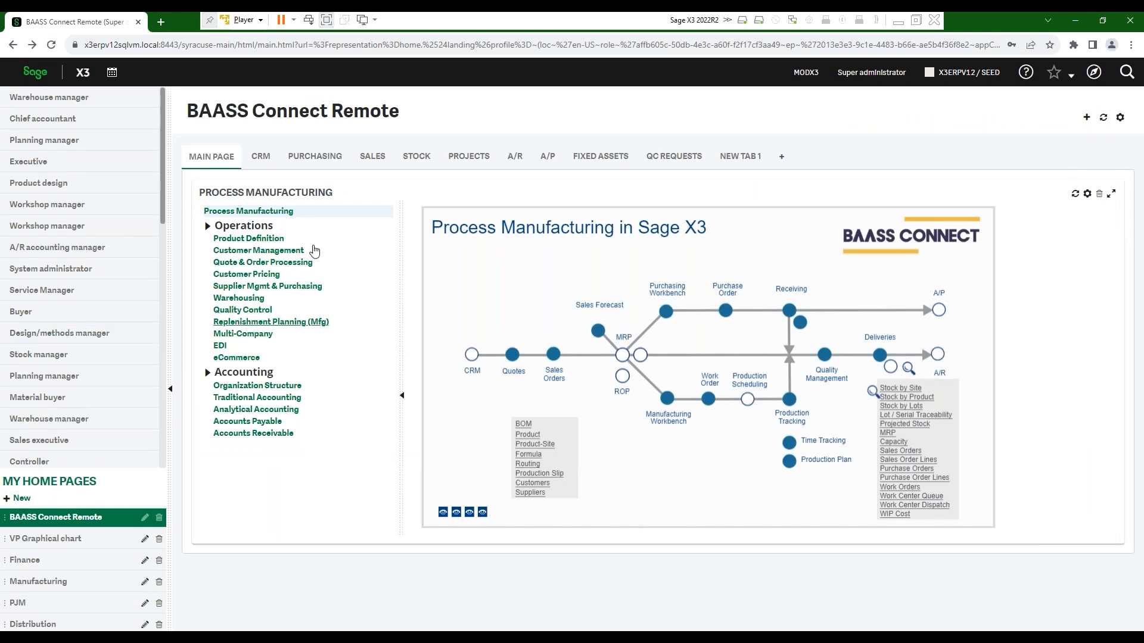
Look through the Product Definition, Inventory Setup, and sales Manage Products process maps
left_click(248, 238)
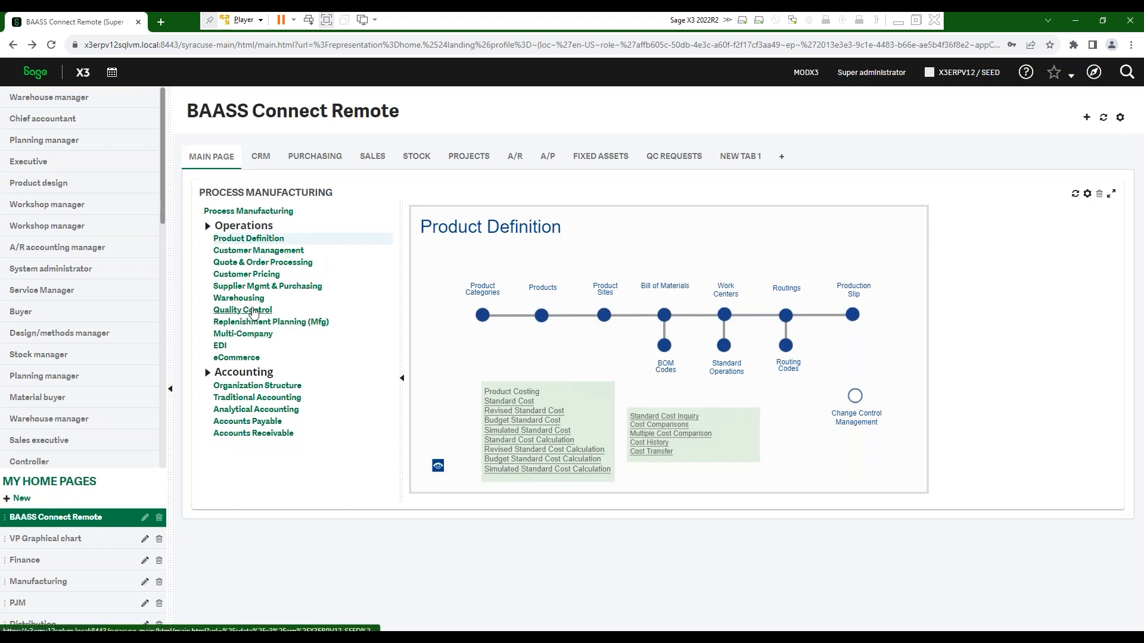
left_click(246, 239)
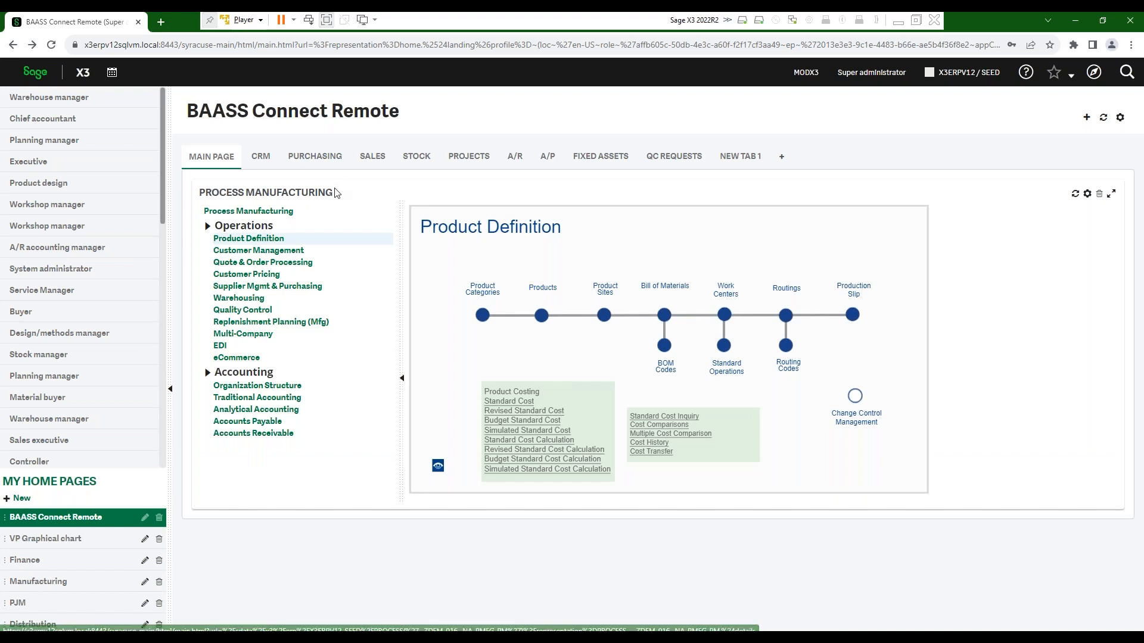
left_click(417, 156)
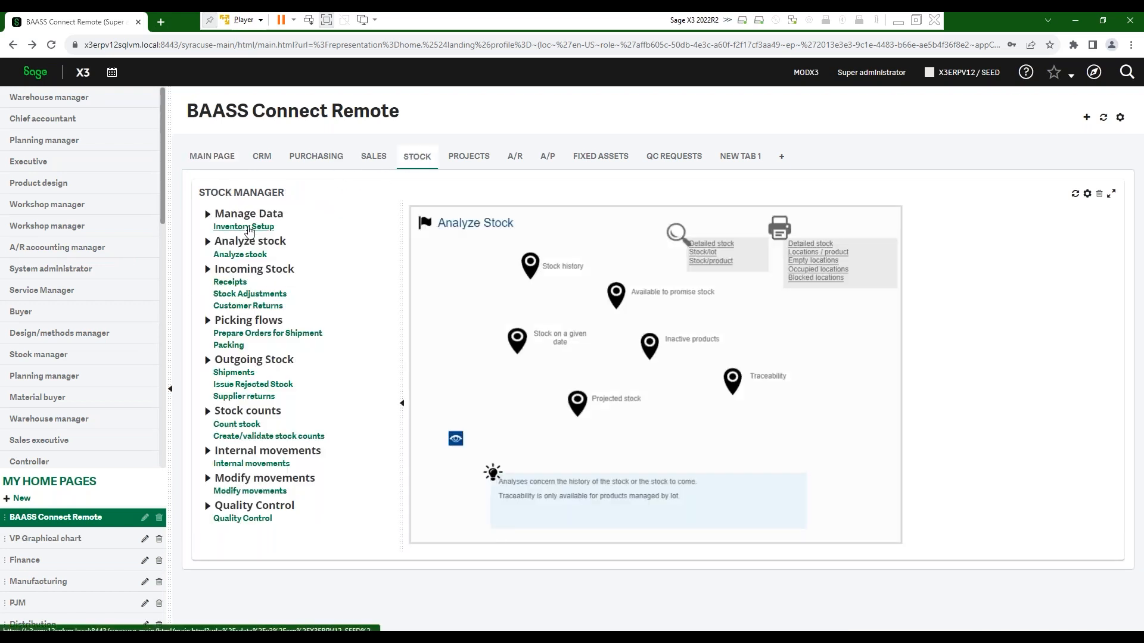
left_click(248, 228)
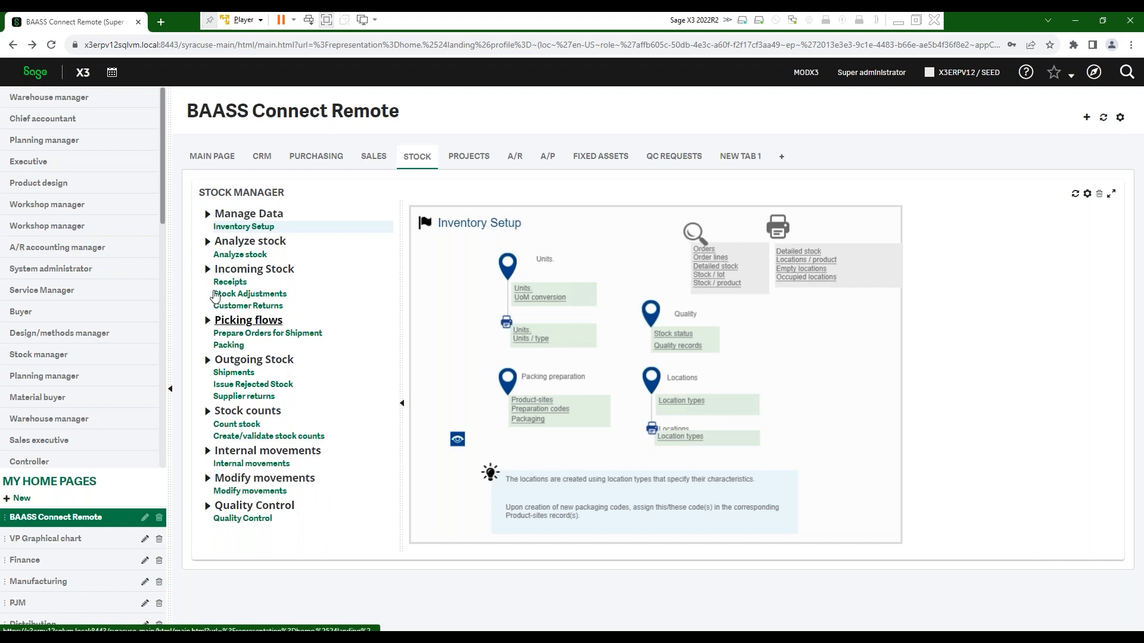
left_click(375, 157)
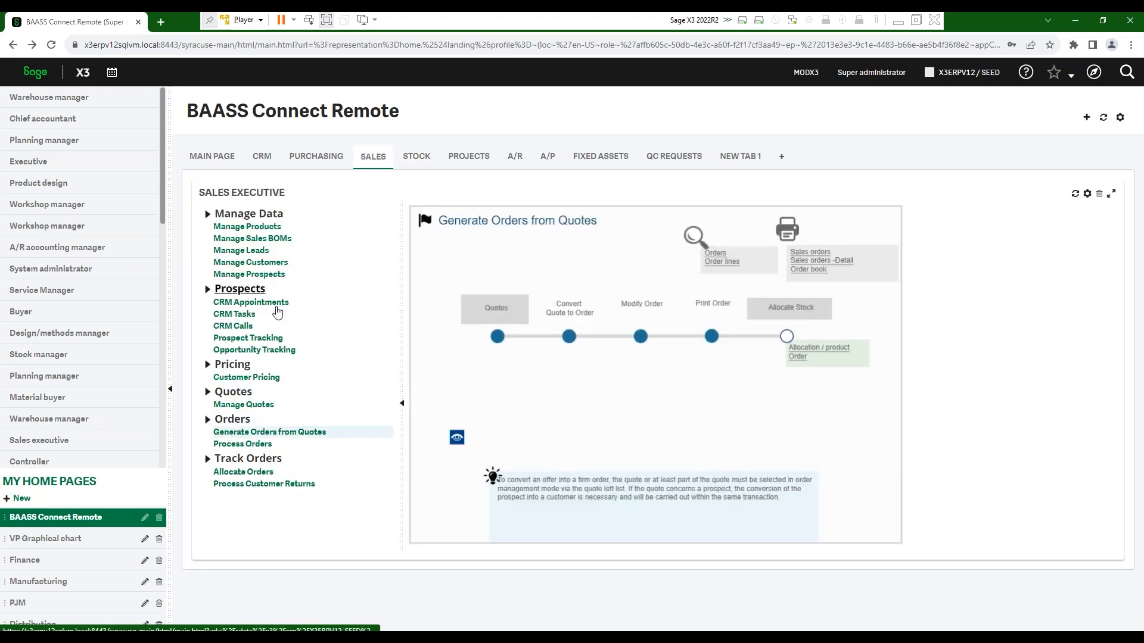
left_click(266, 227)
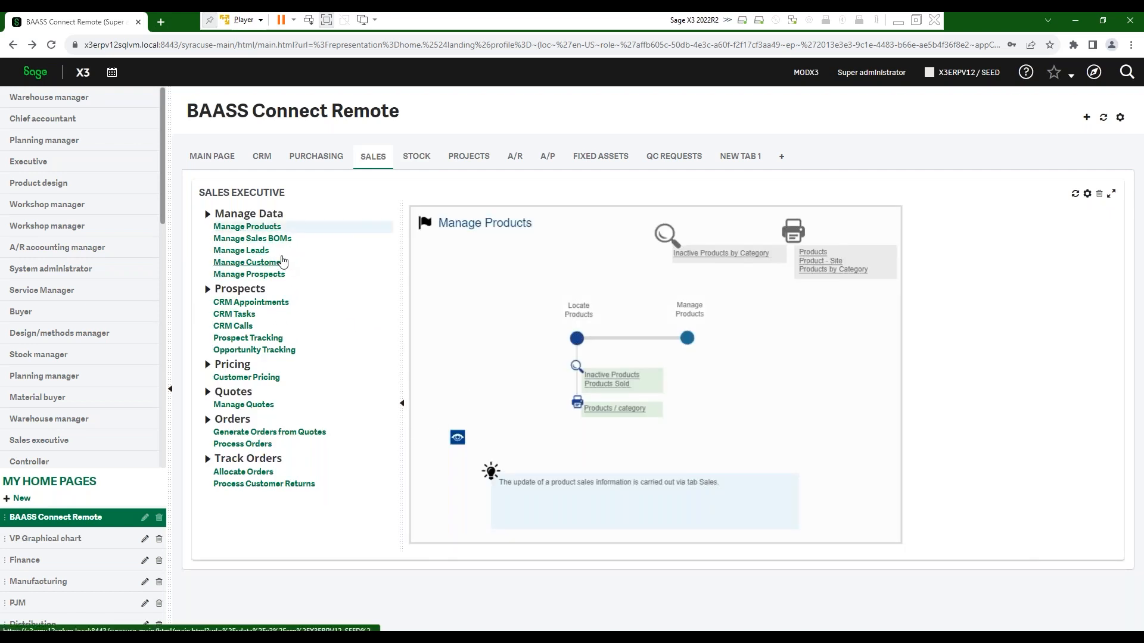
Open price entry from the Customer Pricing map with T10 Product price, examine the FIN301 price list record, and leave it
left_click(244, 378)
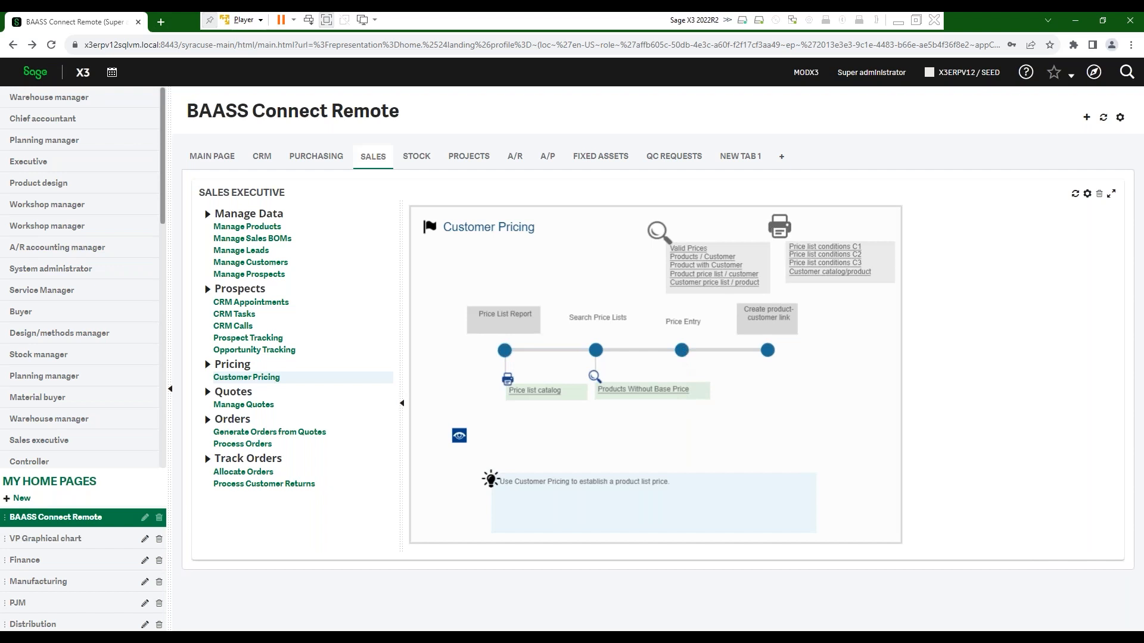
left_click(683, 353)
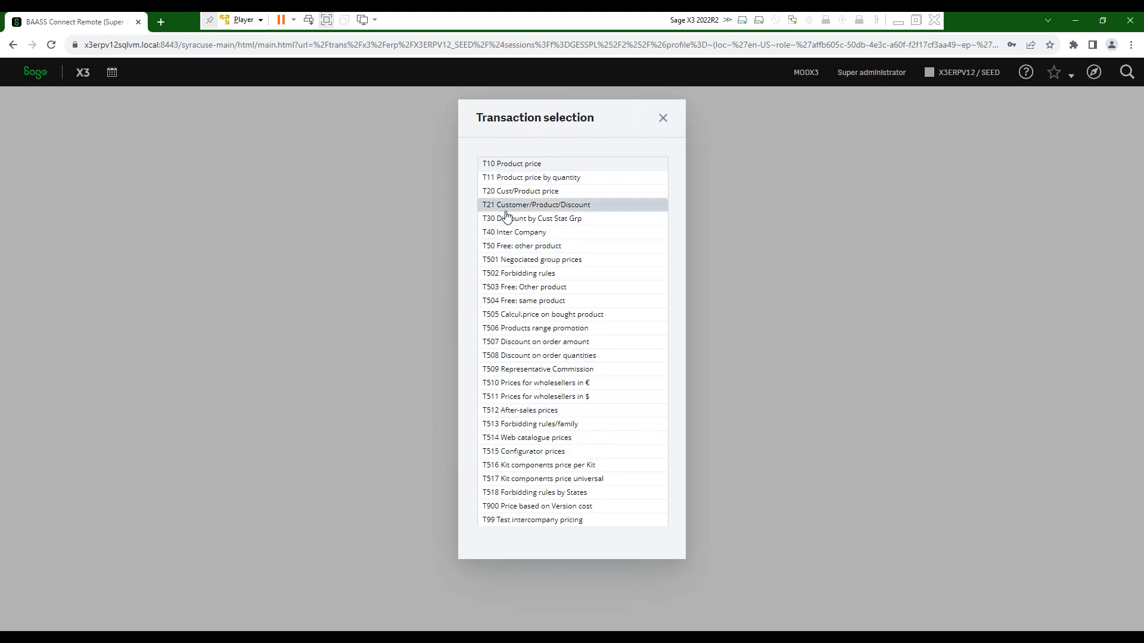
left_click(511, 169)
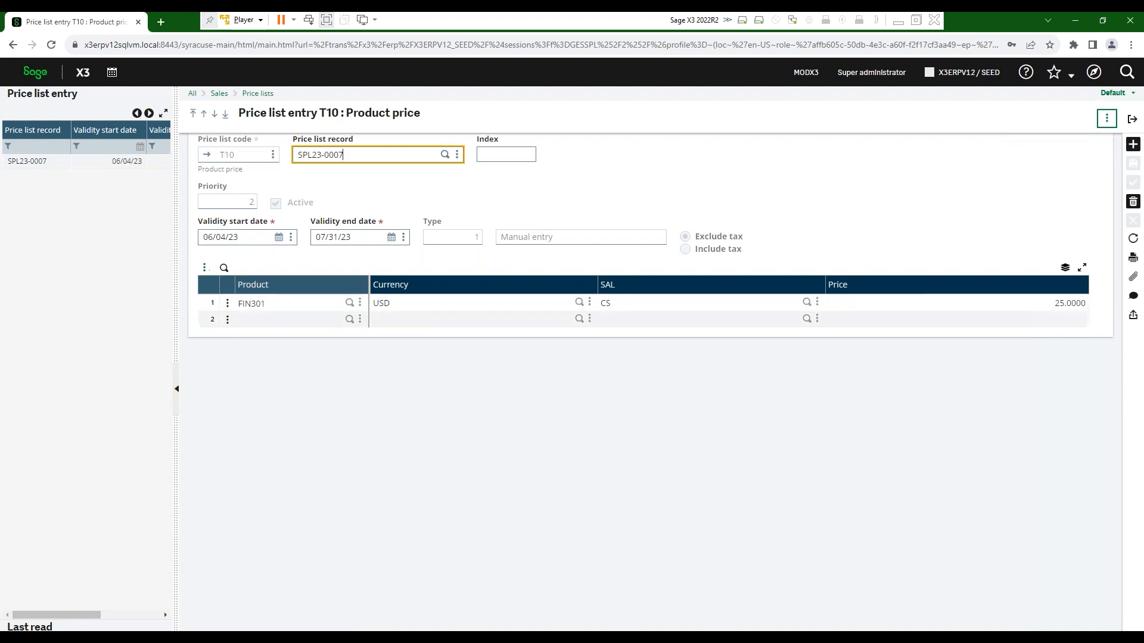
left_click(1133, 120)
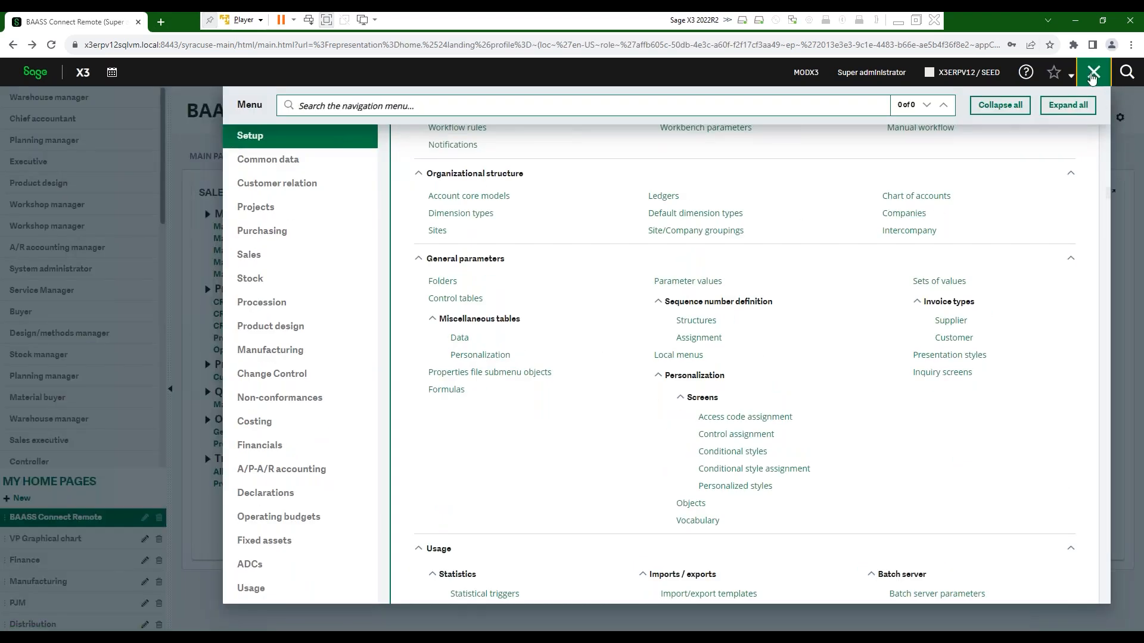
left_click(1094, 72)
left_click(683, 350)
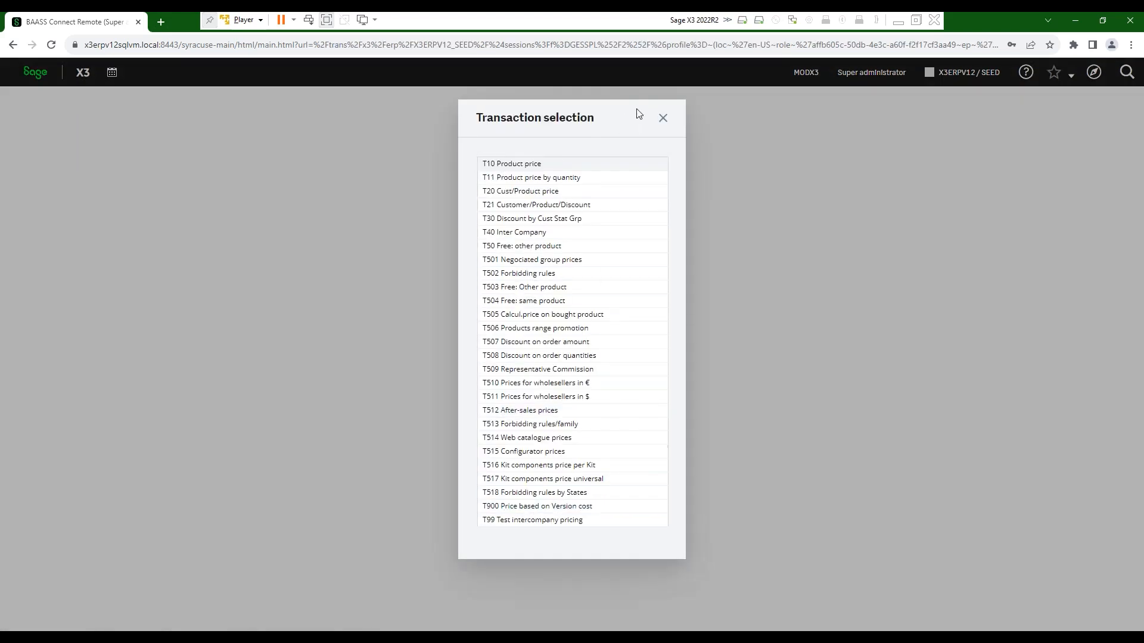
left_click(663, 119)
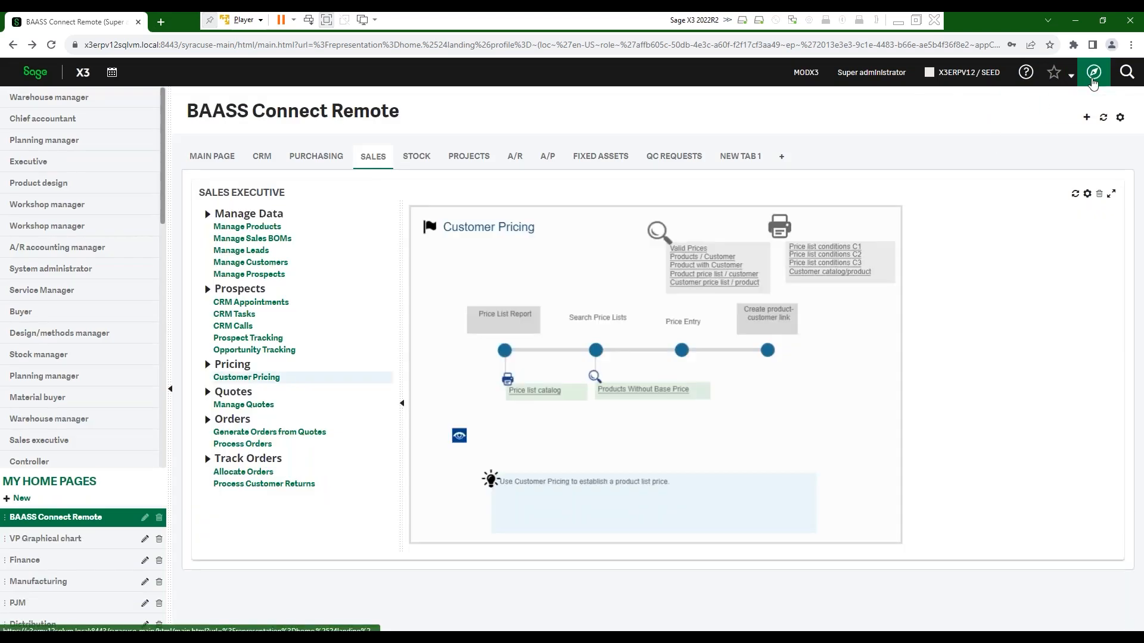
Reopen the Jalapeno Bean Dip product from the Products favorite, examine its sales base price, and return to the home page
left_click(1071, 74)
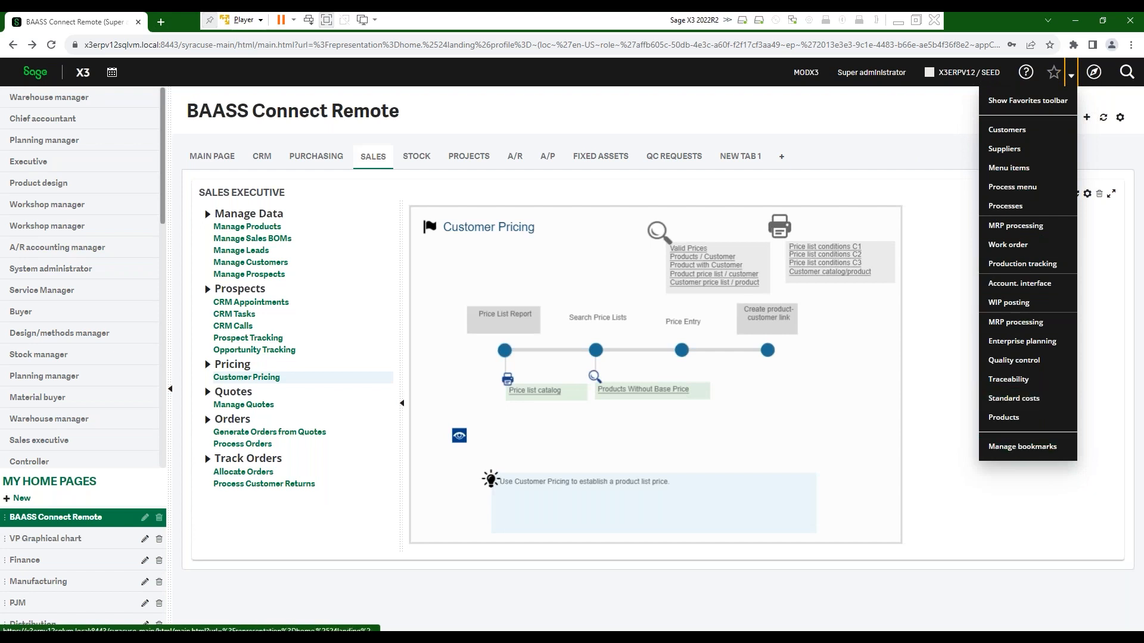
left_click(1012, 419)
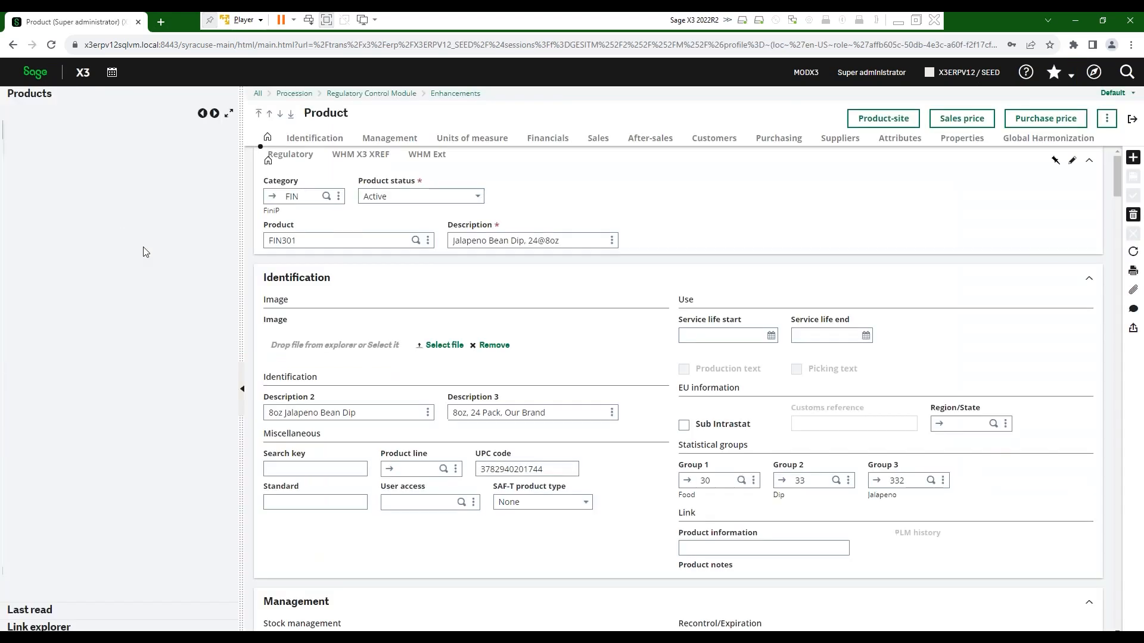
left_click(598, 139)
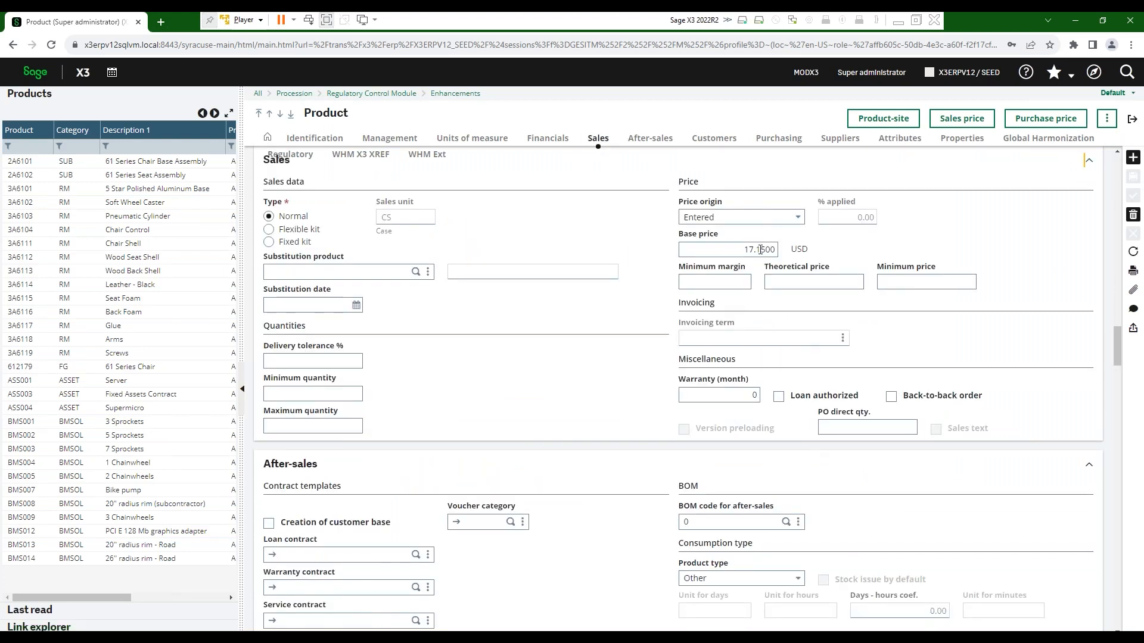
left_click(737, 252)
left_click(1132, 119)
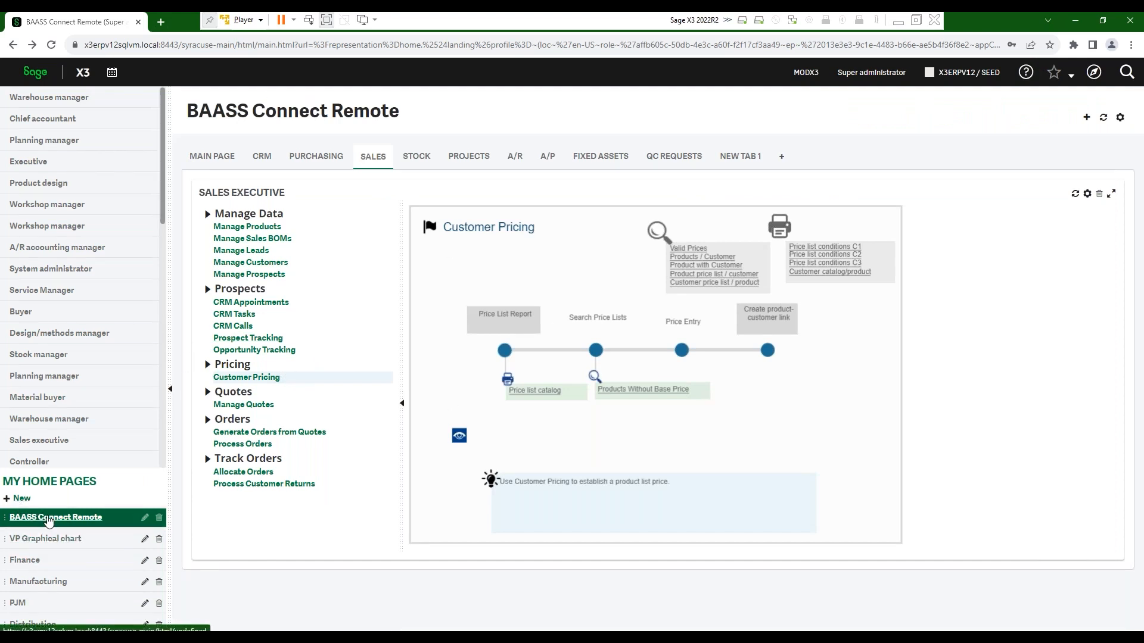
Run MRP processing from the Process Manufacturing map for stock sites NA021 and NA024, and close the processing log
left_click(213, 157)
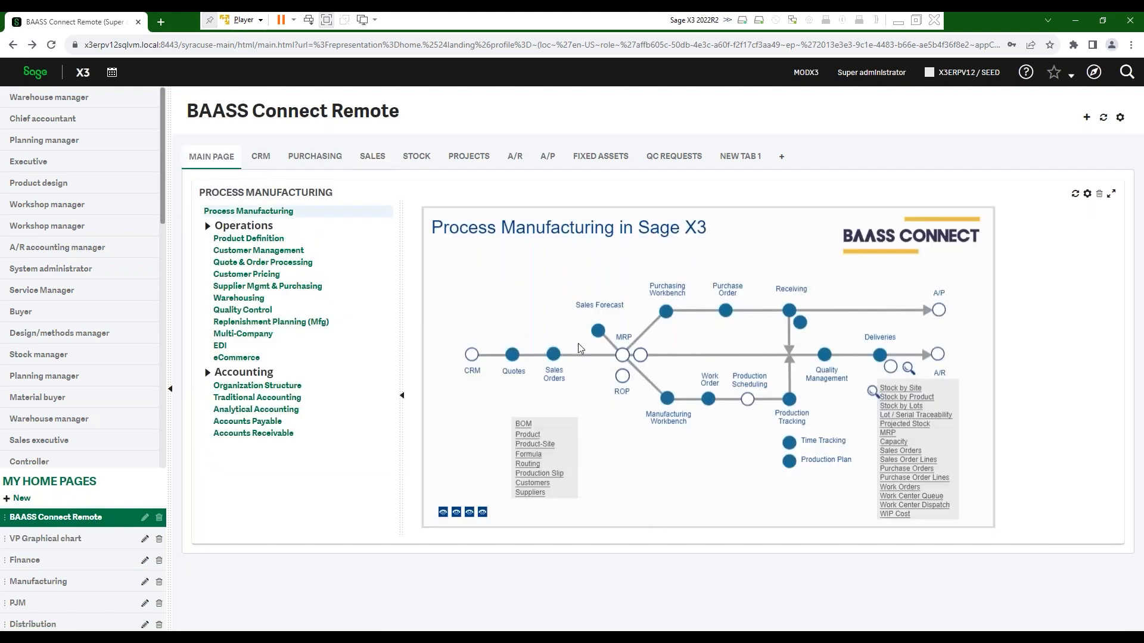
left_click(622, 356)
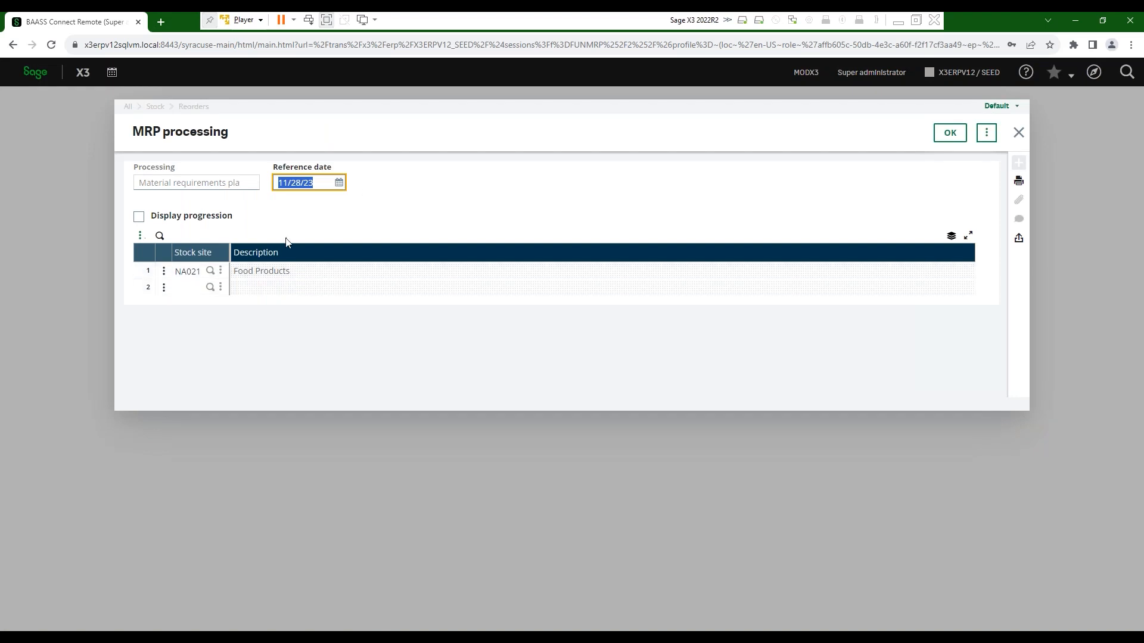
left_click(189, 288)
type("NA021")
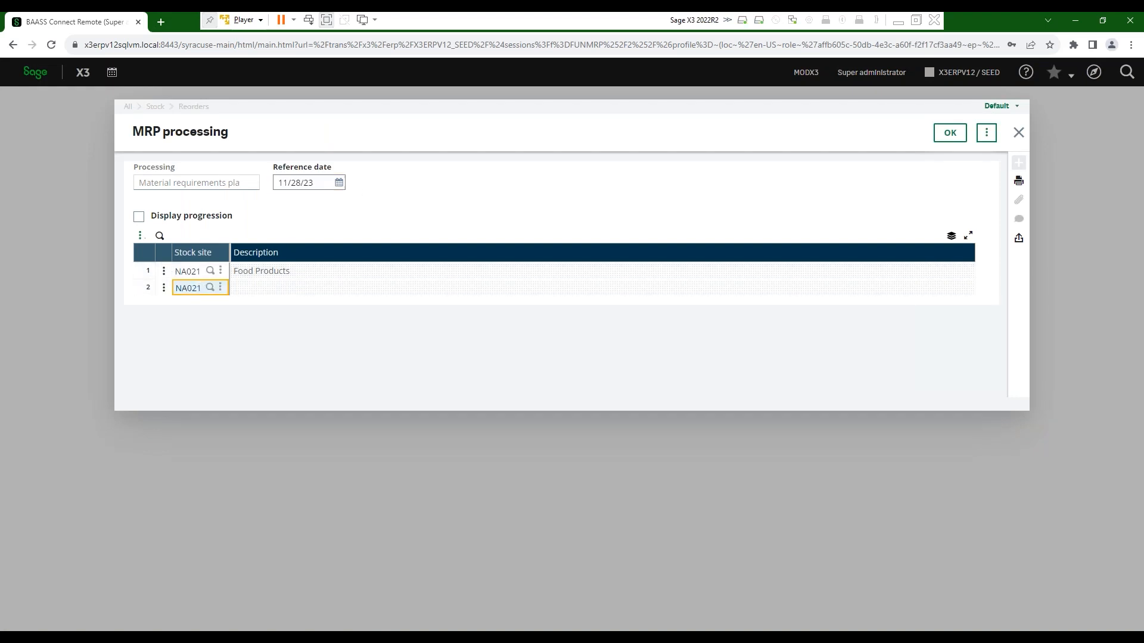
key("Tab")
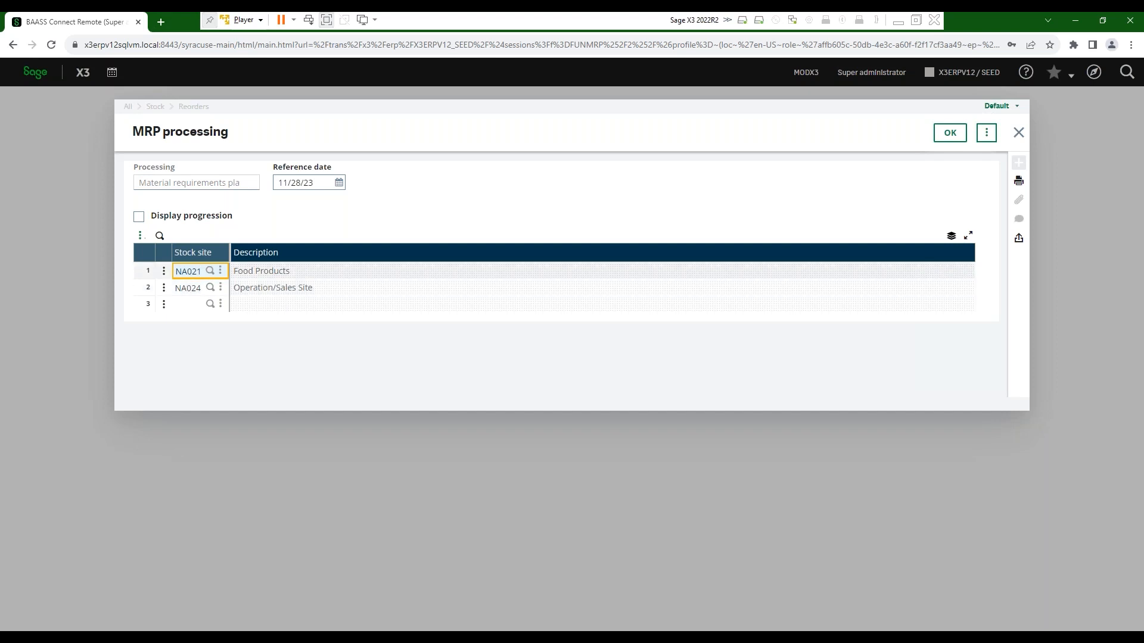
left_click(949, 132)
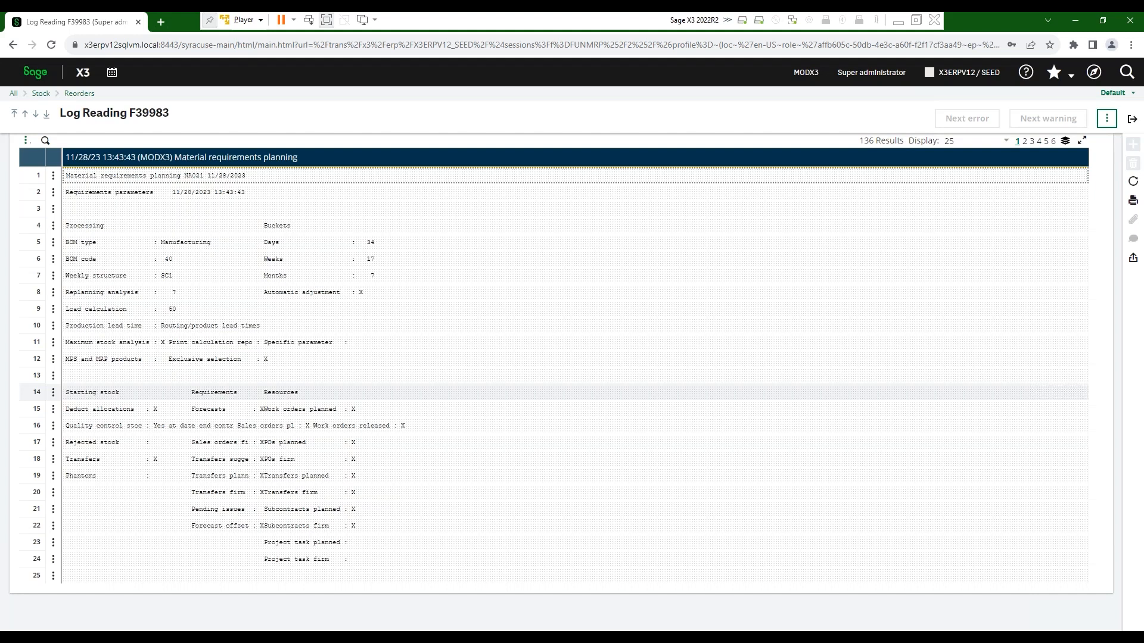
left_click(1133, 118)
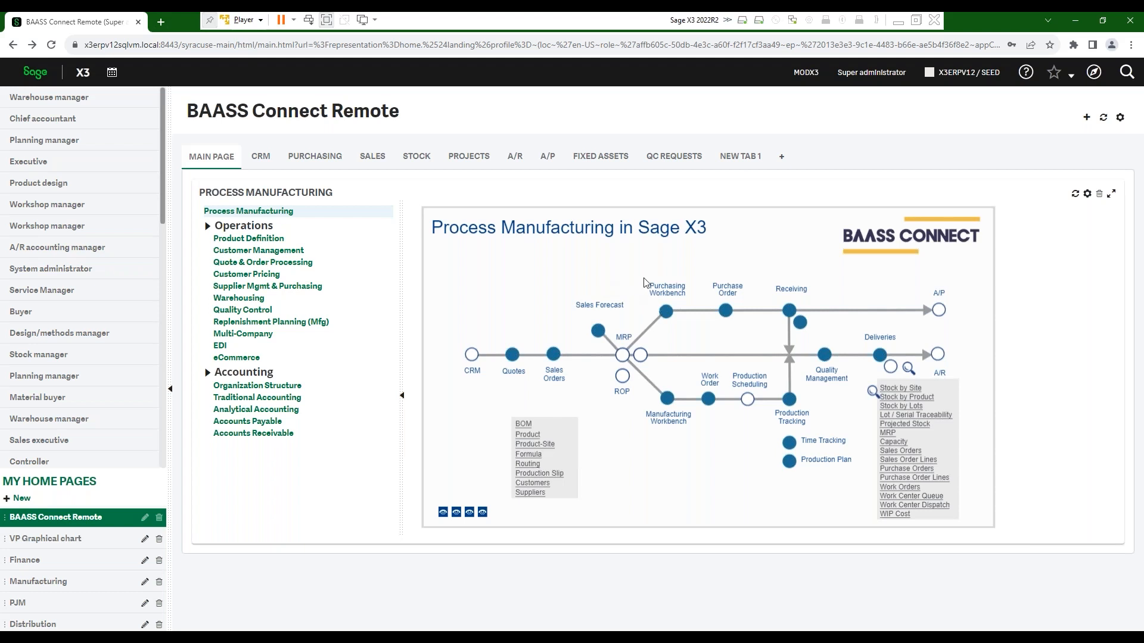
Search site NA024 requirements in the purchasing workbench with APP Material buyer, examine the requirement list, and leave the workbench
left_click(666, 311)
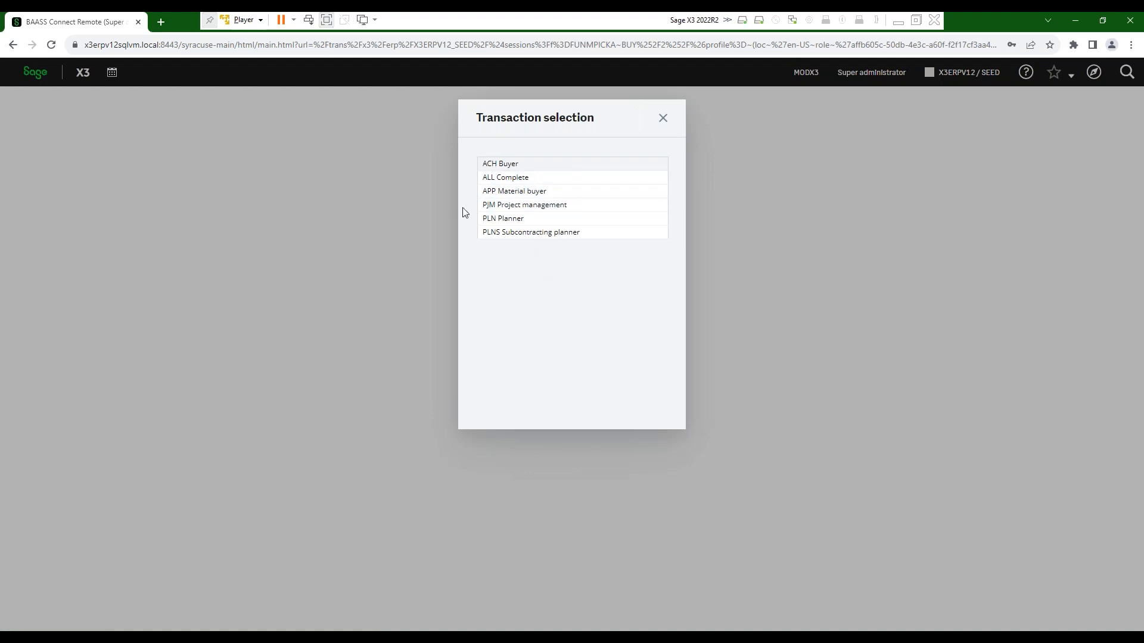
left_click(518, 192)
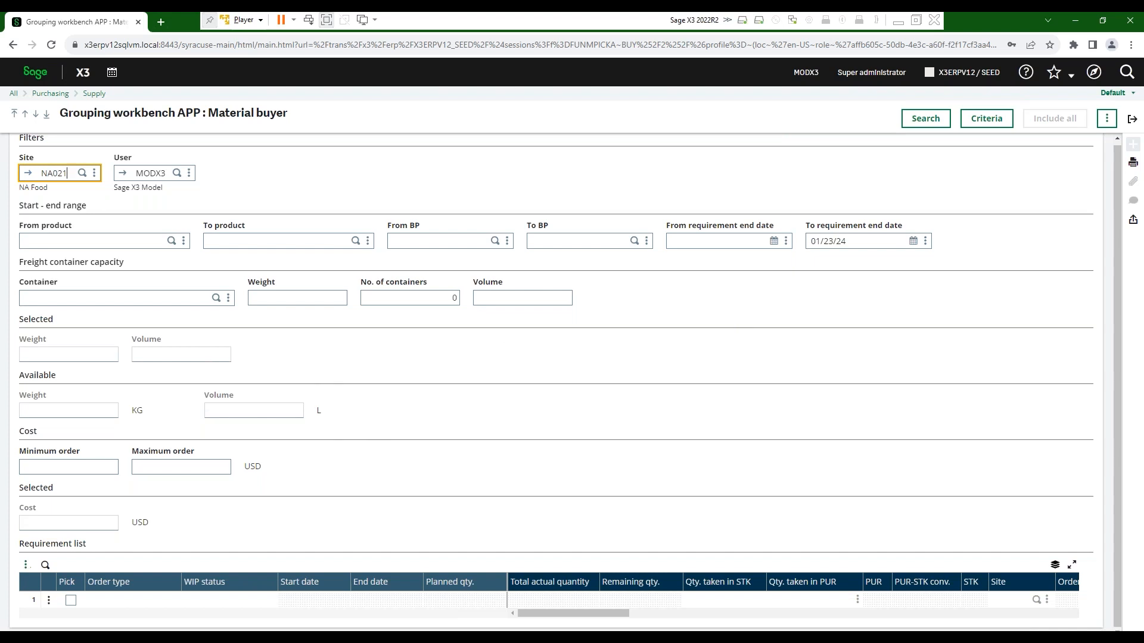
key("Tab")
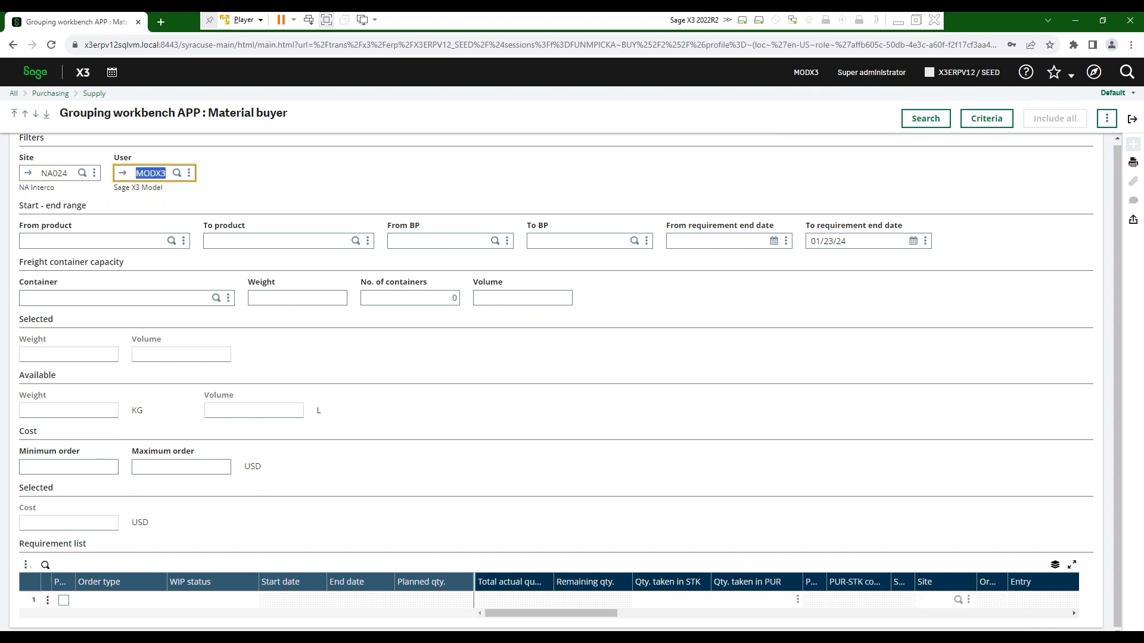
left_click(923, 121)
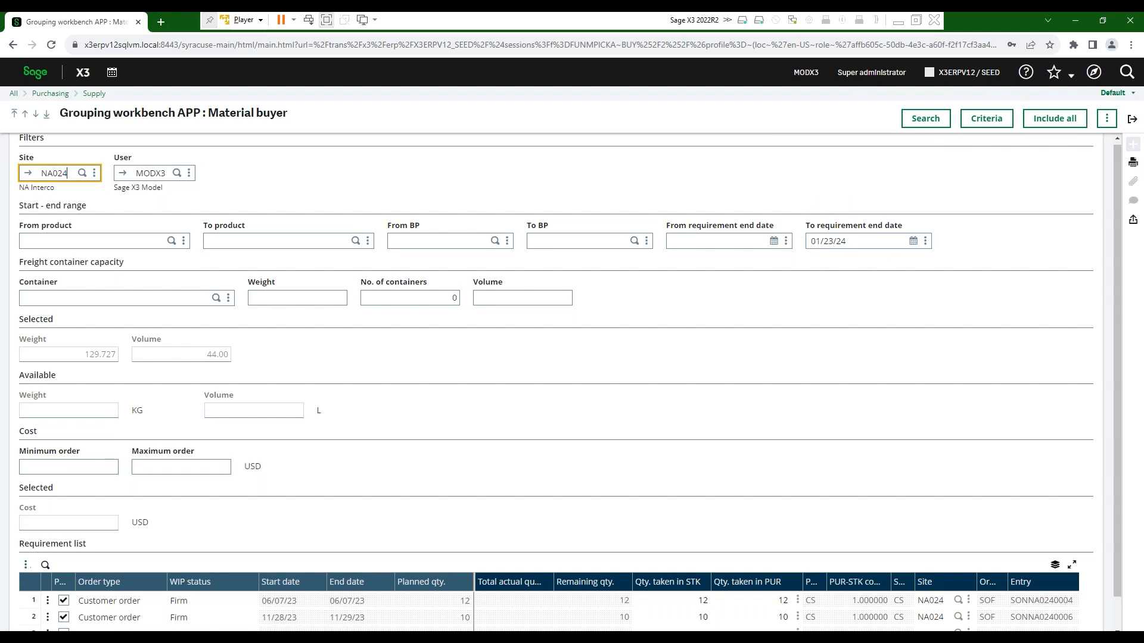
left_click(856, 239)
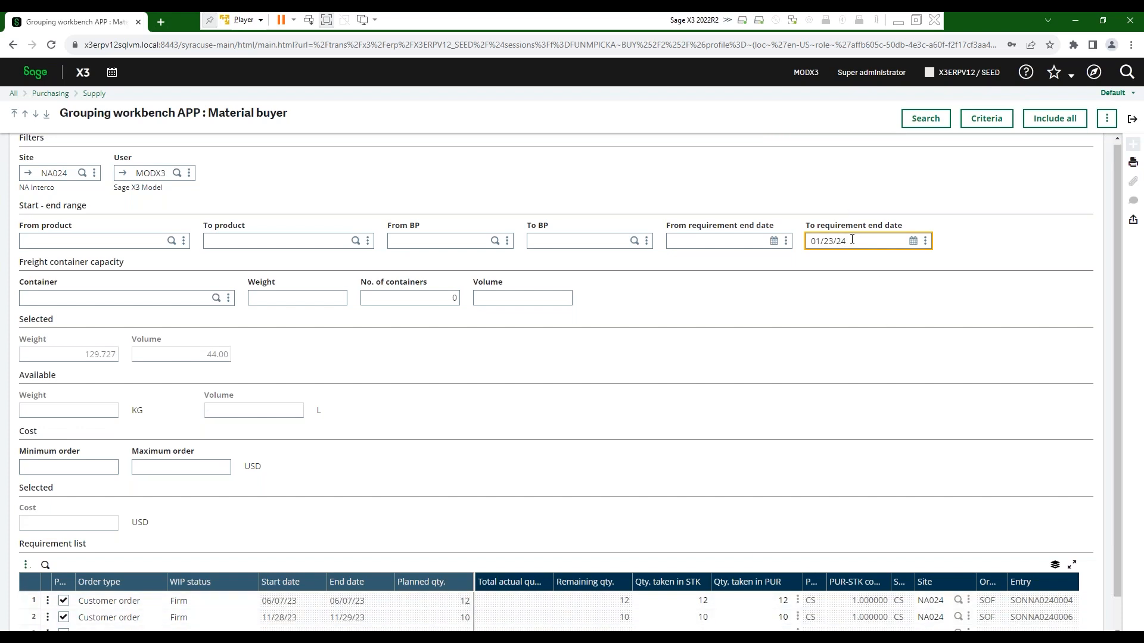
left_click_drag(1119, 220, 1118, 256)
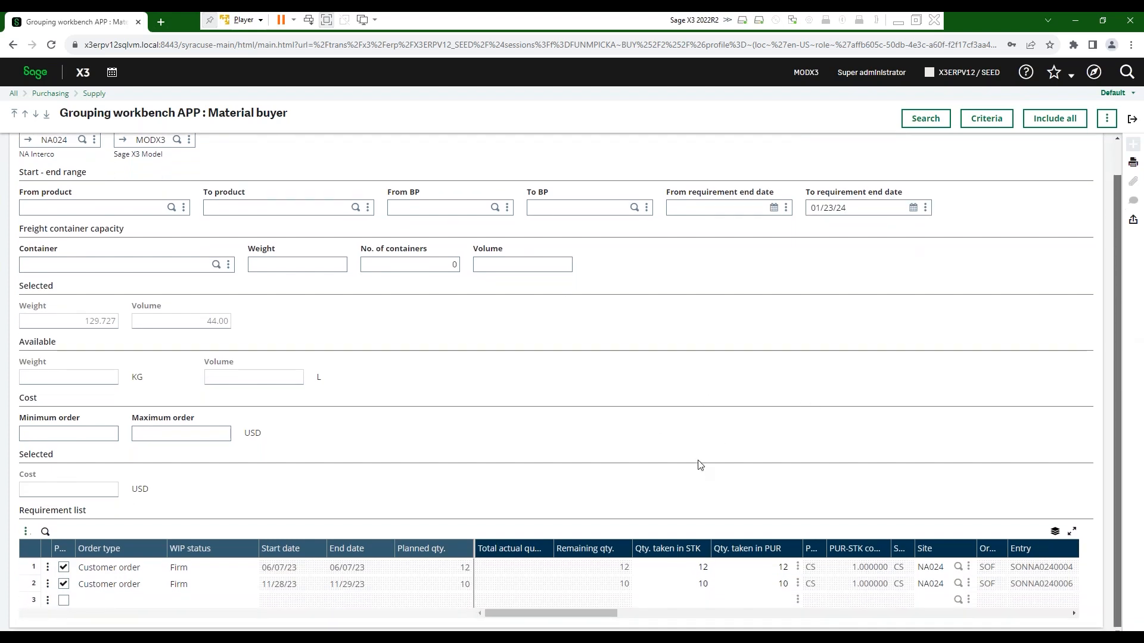
scroll(700, 465, "up", 1)
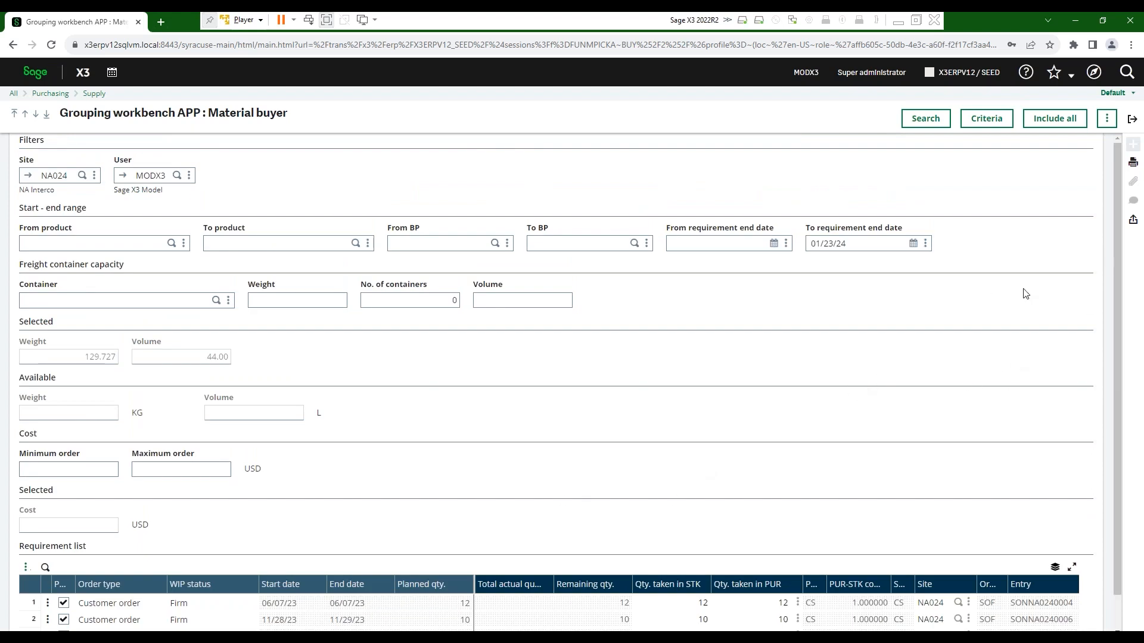
scroll(1112, 375, "down", 1)
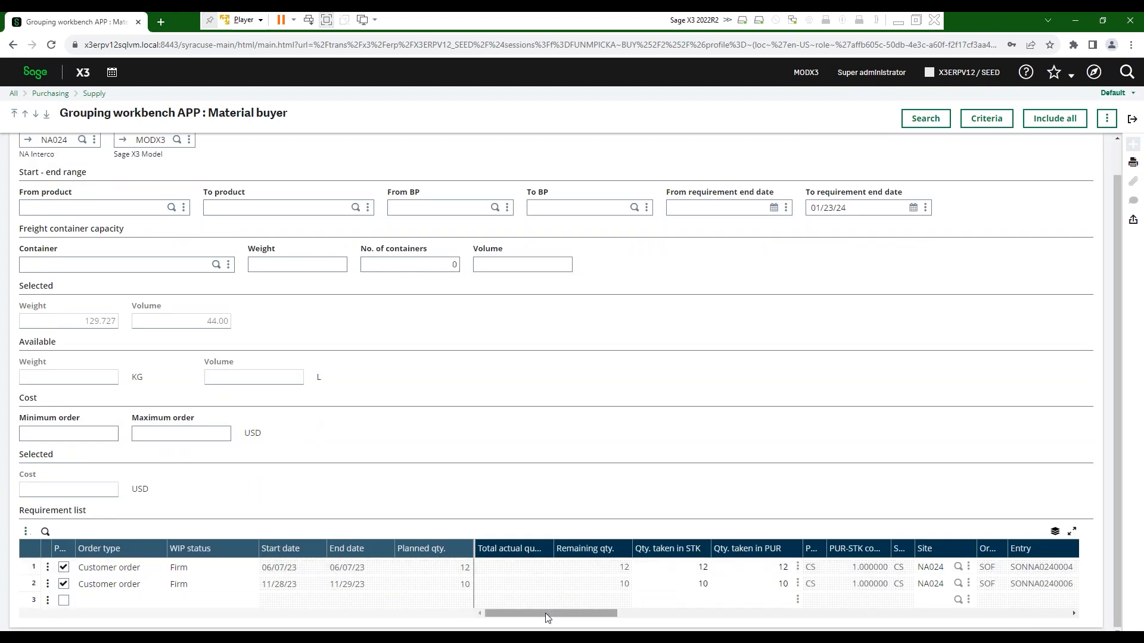
left_click(1132, 119)
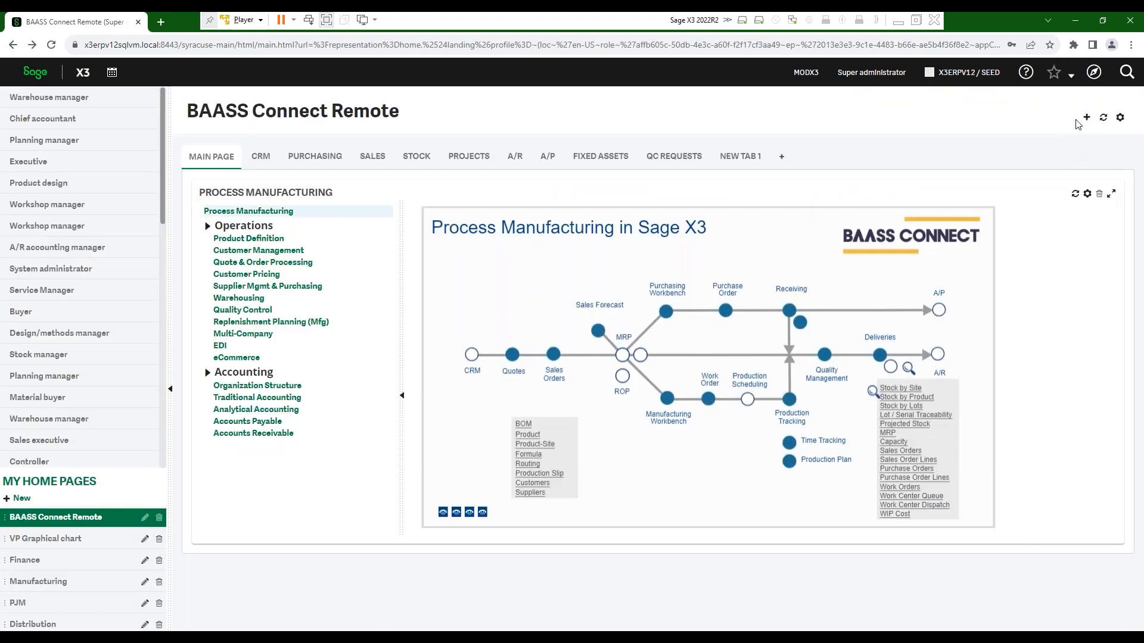
Reopen the purchasing workbench with the ALL Complete transaction and search the requirements for site NA024
left_click(666, 311)
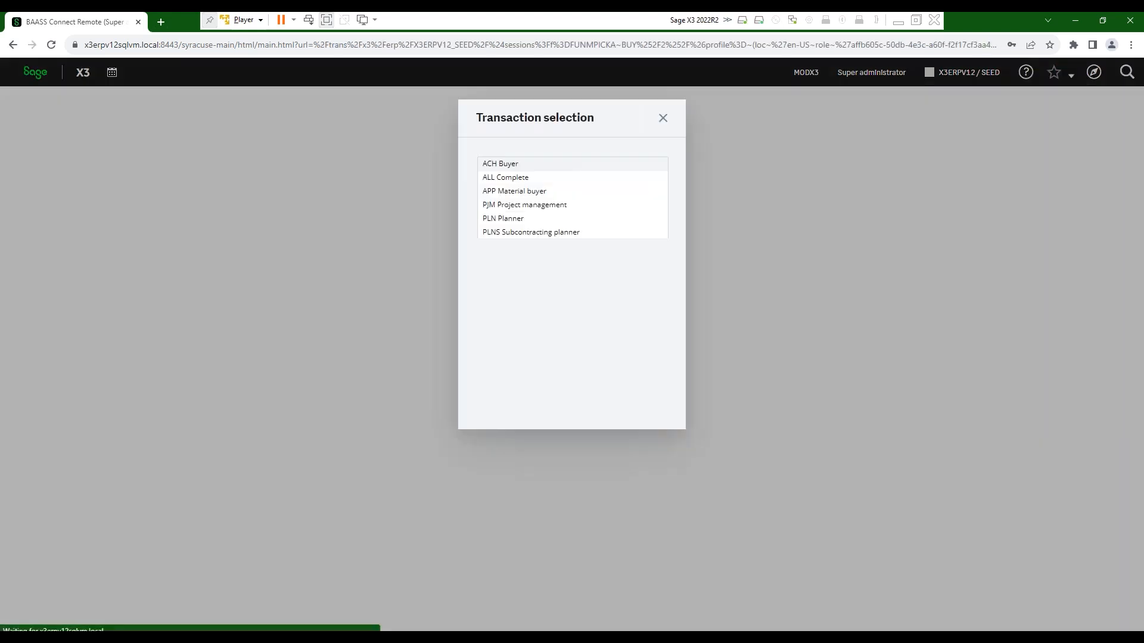
left_click(495, 177)
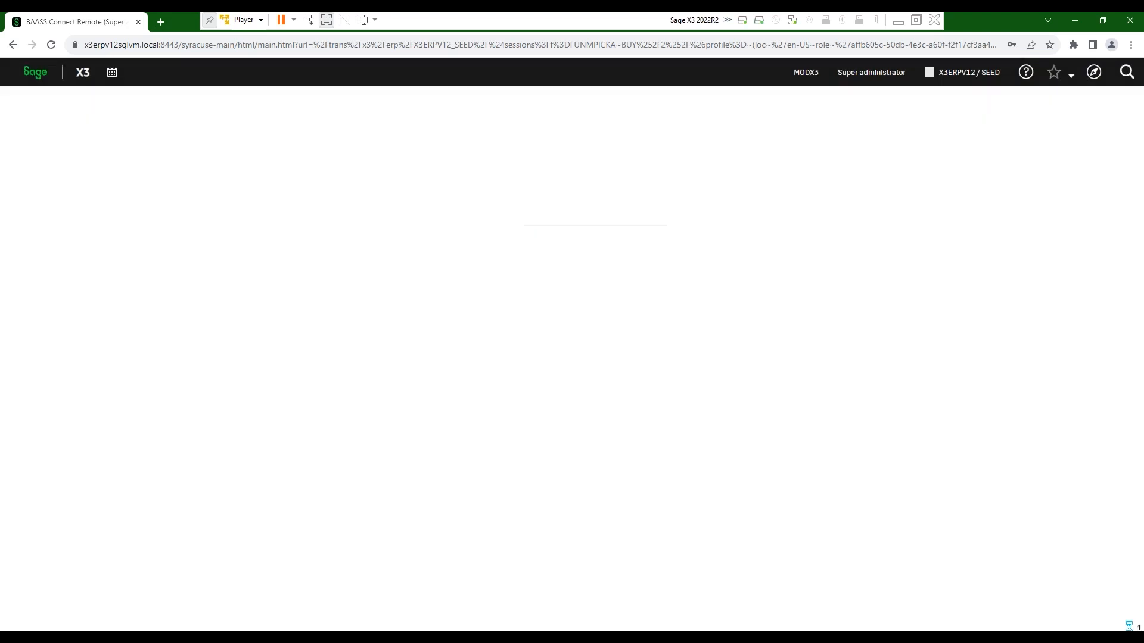
key("BackSpace")
type("4")
key("Tab")
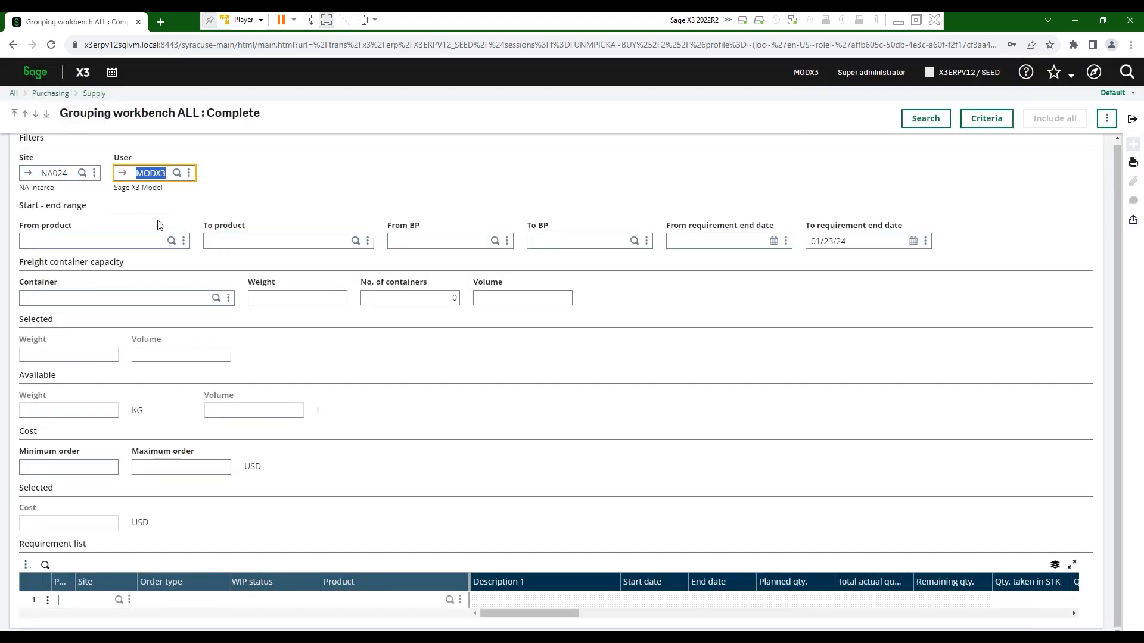
left_click(925, 119)
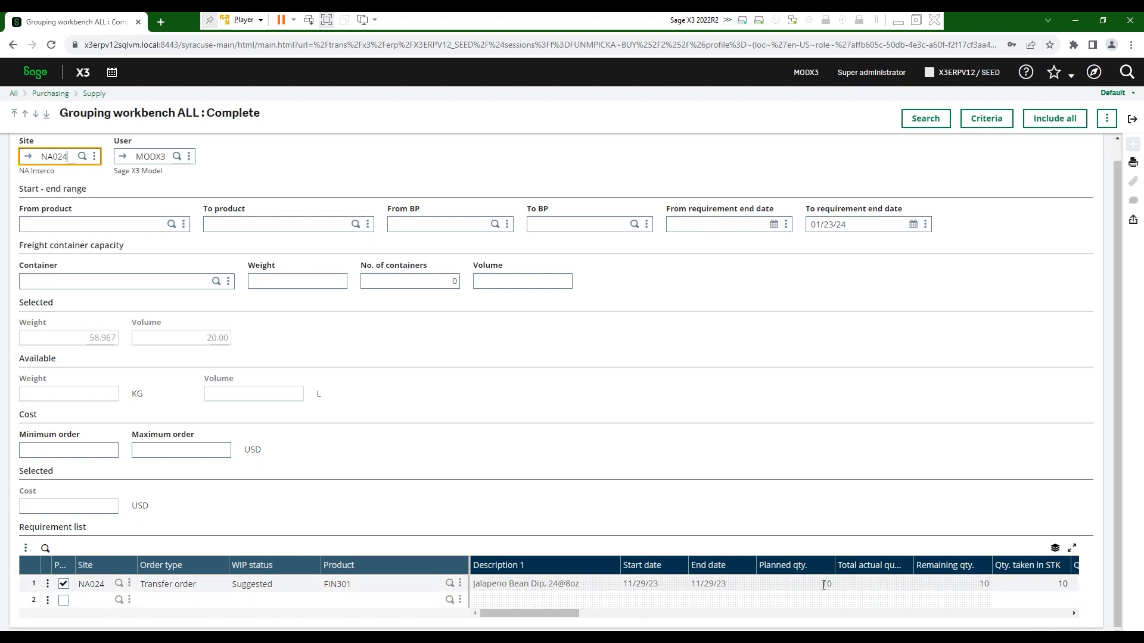
Examine the stock by site for the suggested FIN301 transfer order line, including its shortage and in-transit quantities, and return to the workbench
left_click(48, 585)
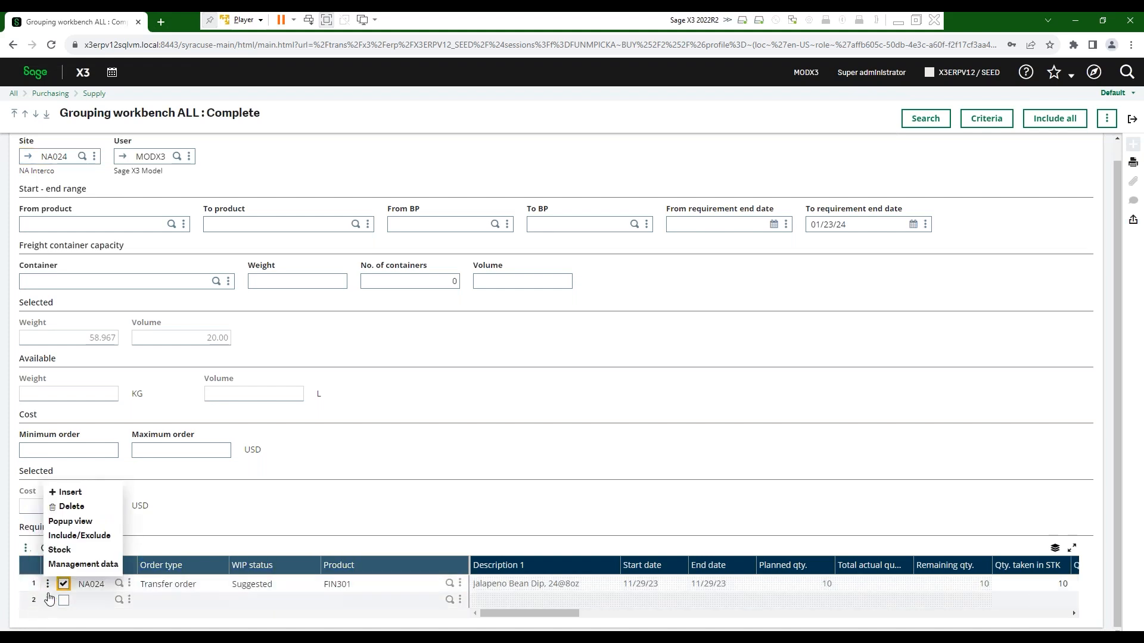
left_click(58, 550)
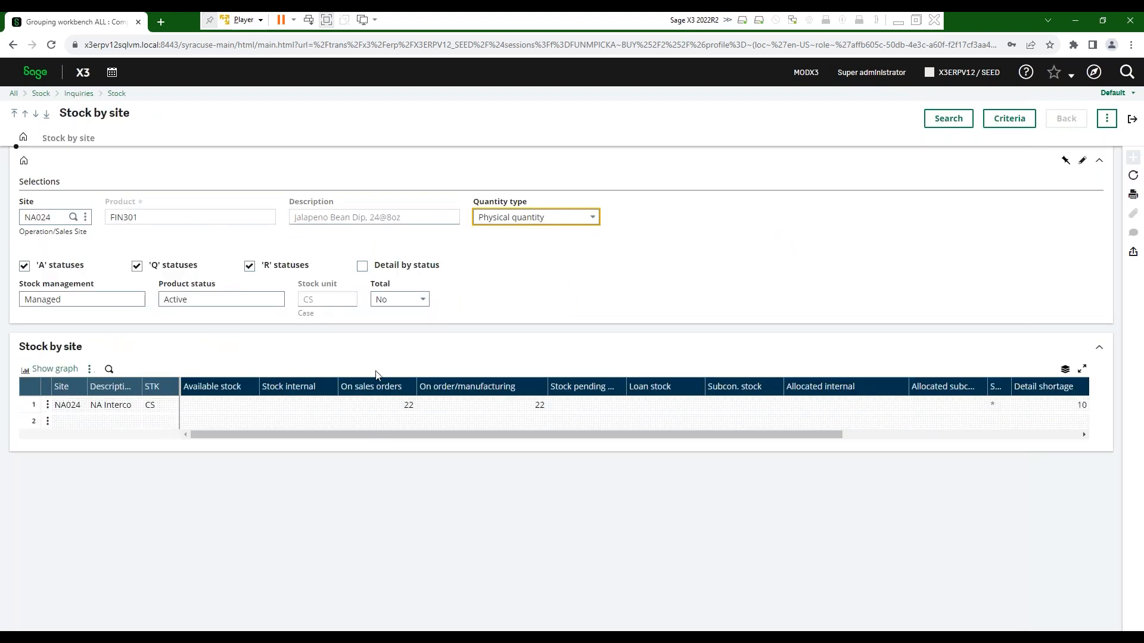
left_click_drag(800, 436, 870, 436)
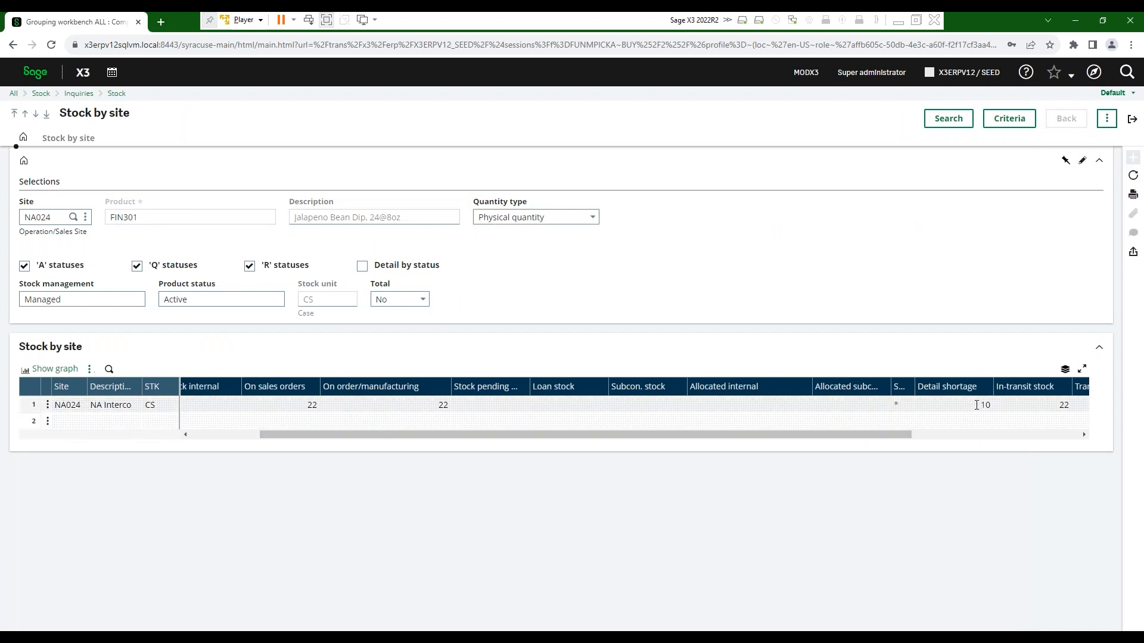
left_click(1132, 119)
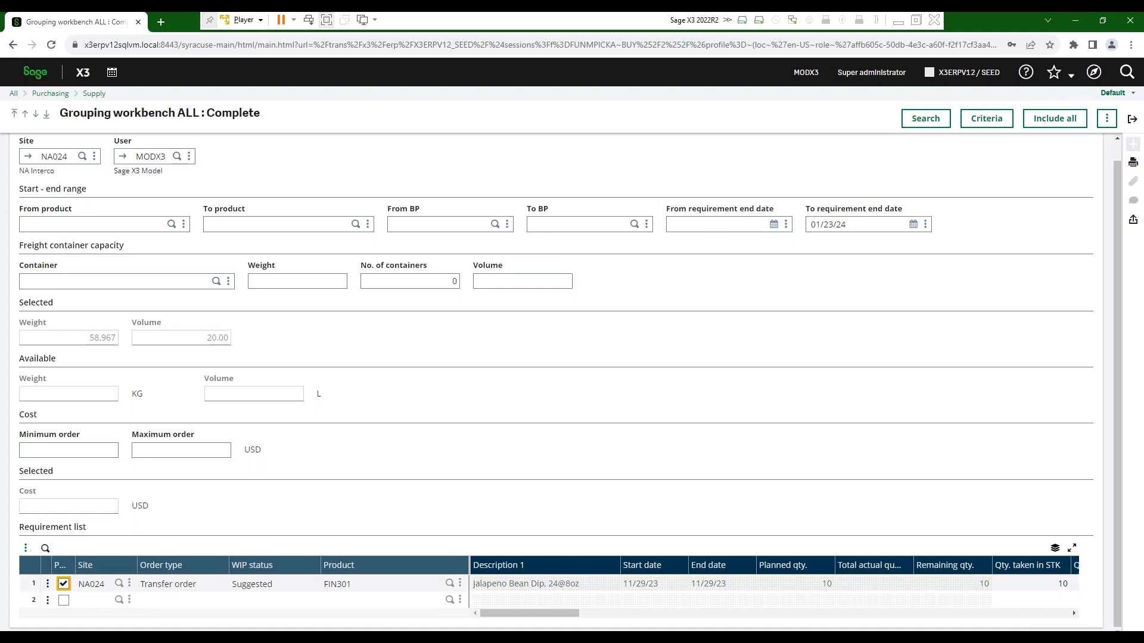
Generate orders from the included FIN301 transfer order suggestion, close the generation log, and return to the home page
left_click(47, 586)
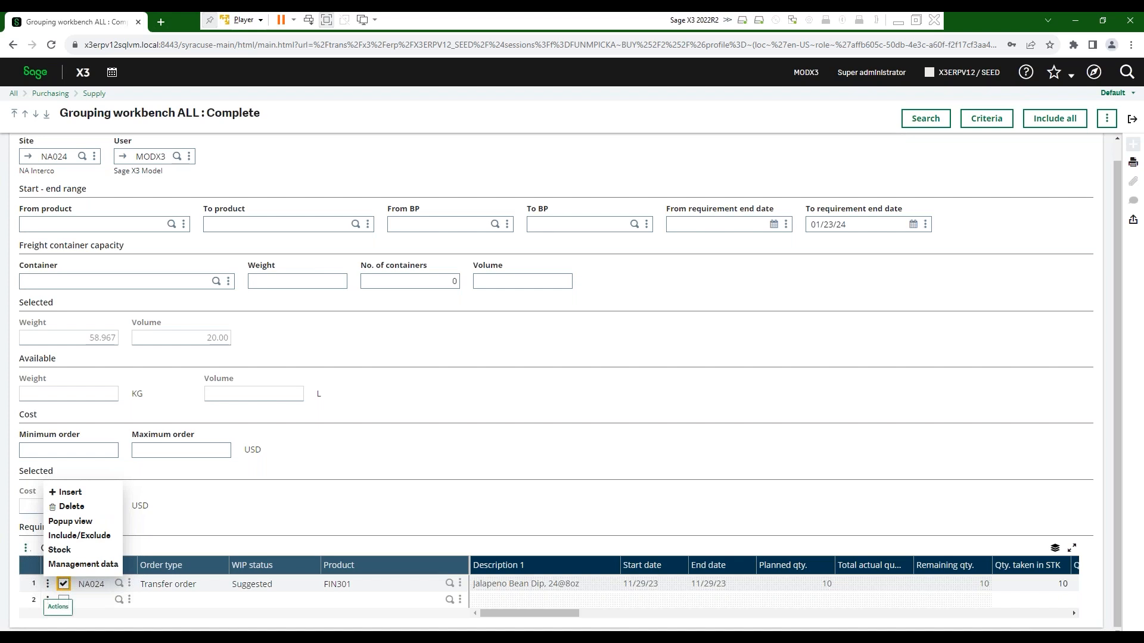
left_click(64, 587)
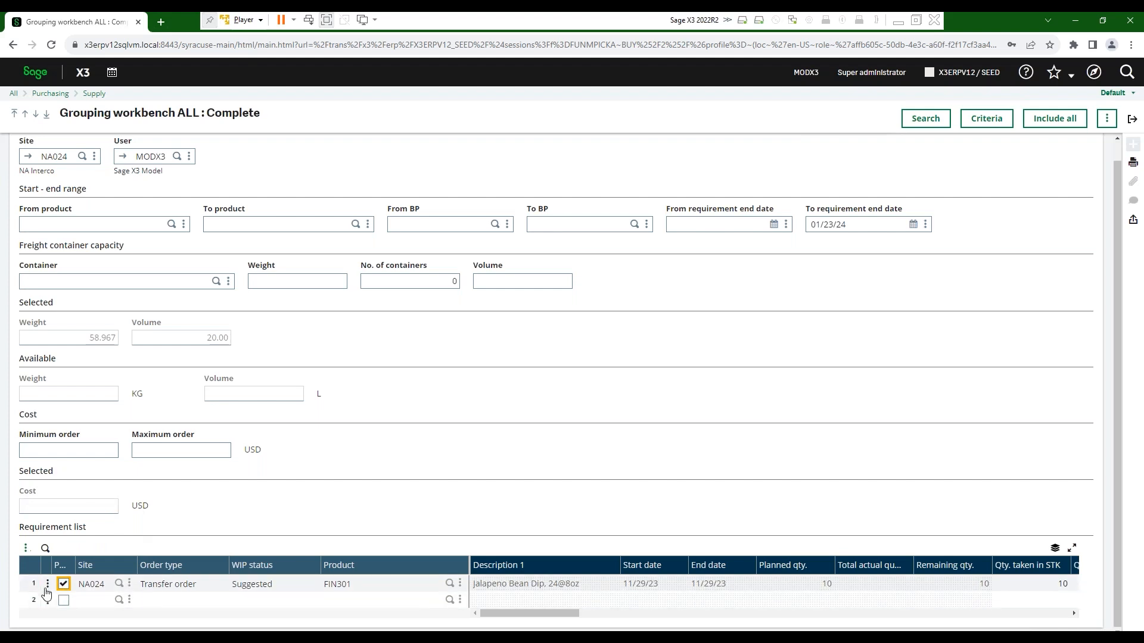
left_click(48, 586)
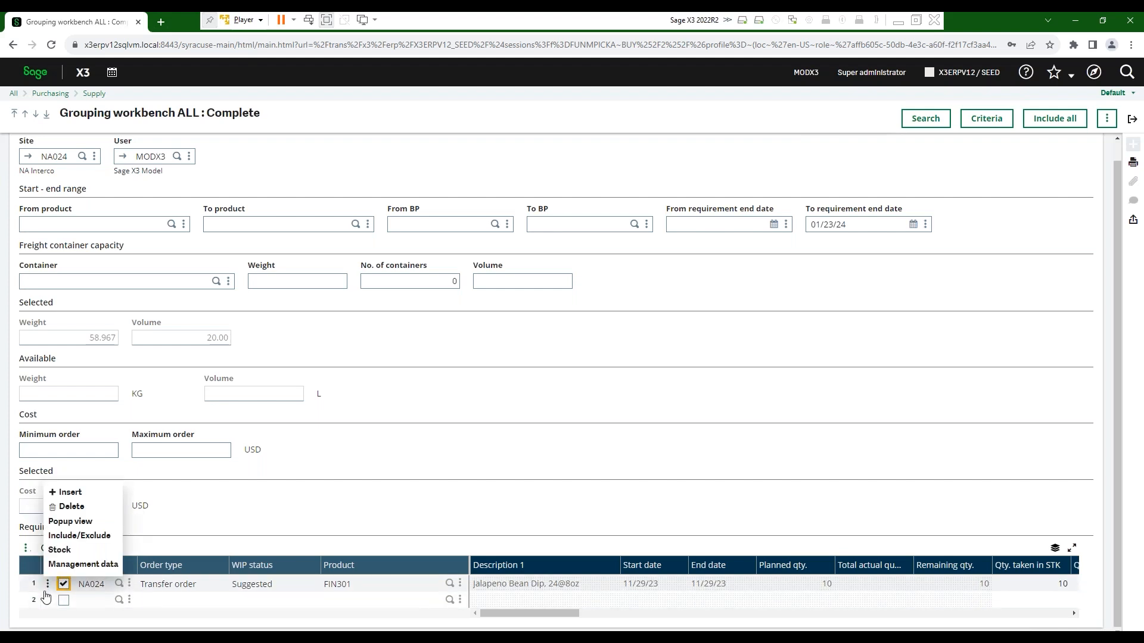
left_click(74, 536)
left_click(63, 584)
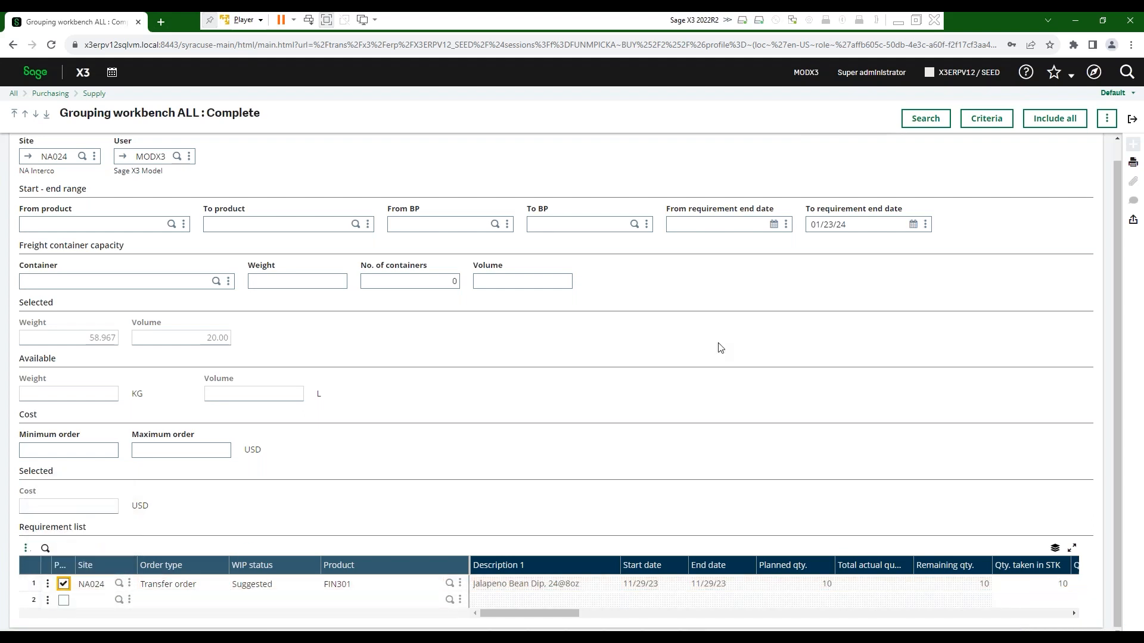
left_click(1106, 118)
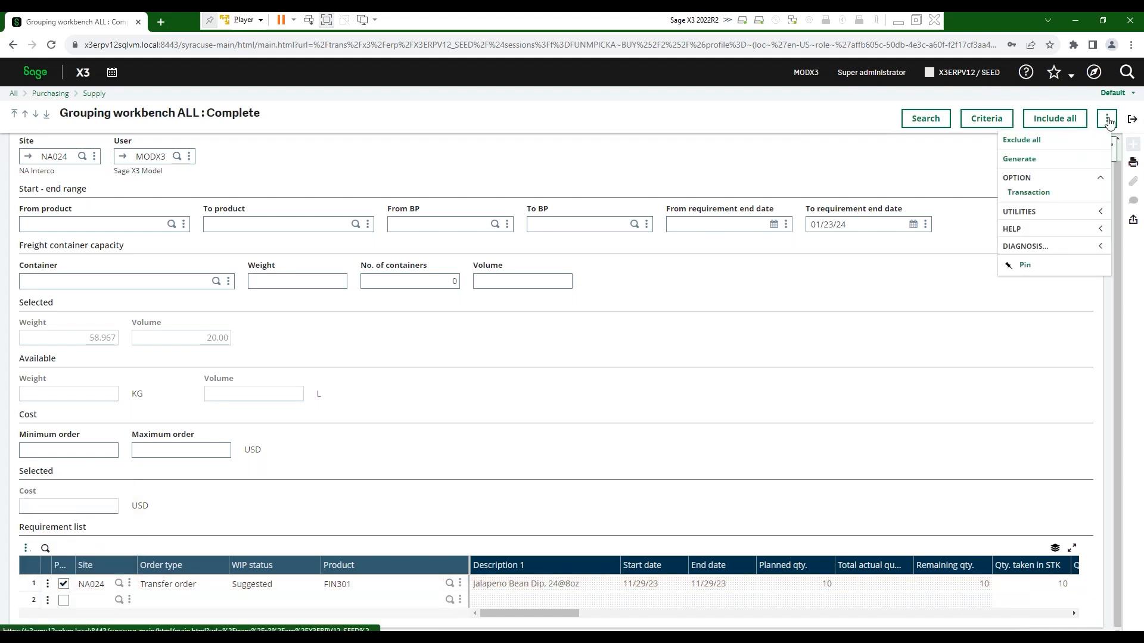
left_click(1015, 159)
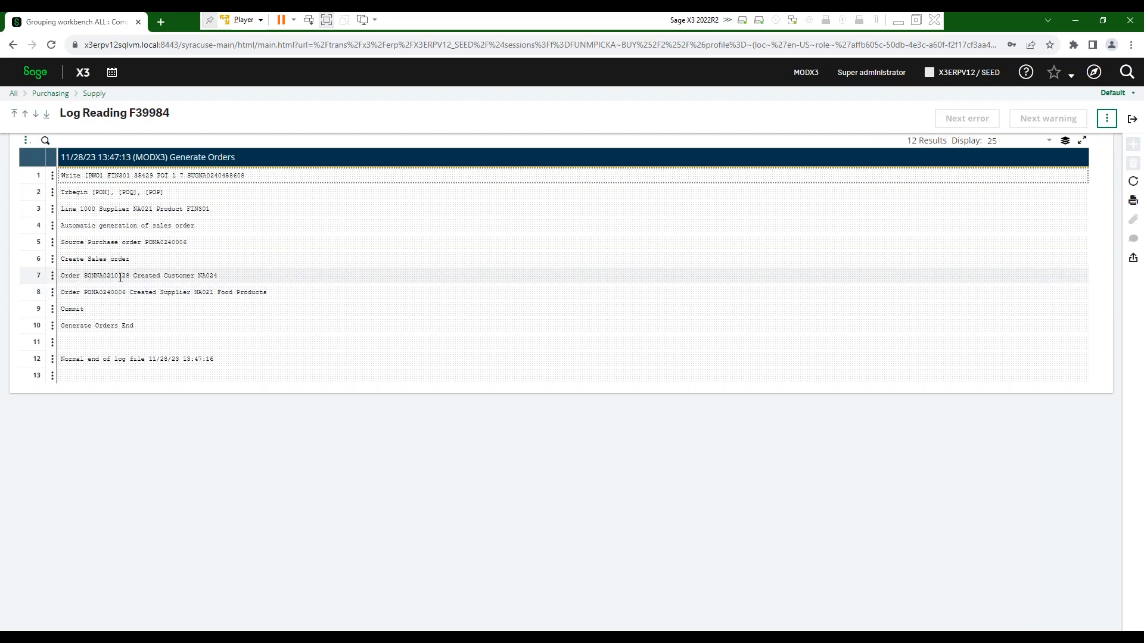
left_click(1132, 119)
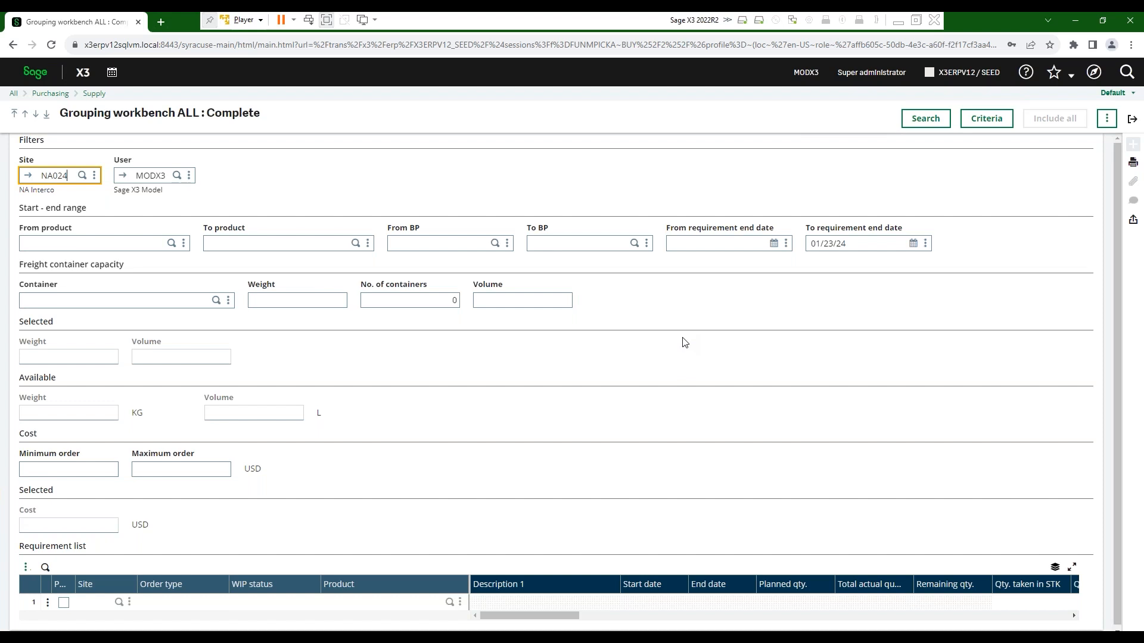
left_click(1132, 120)
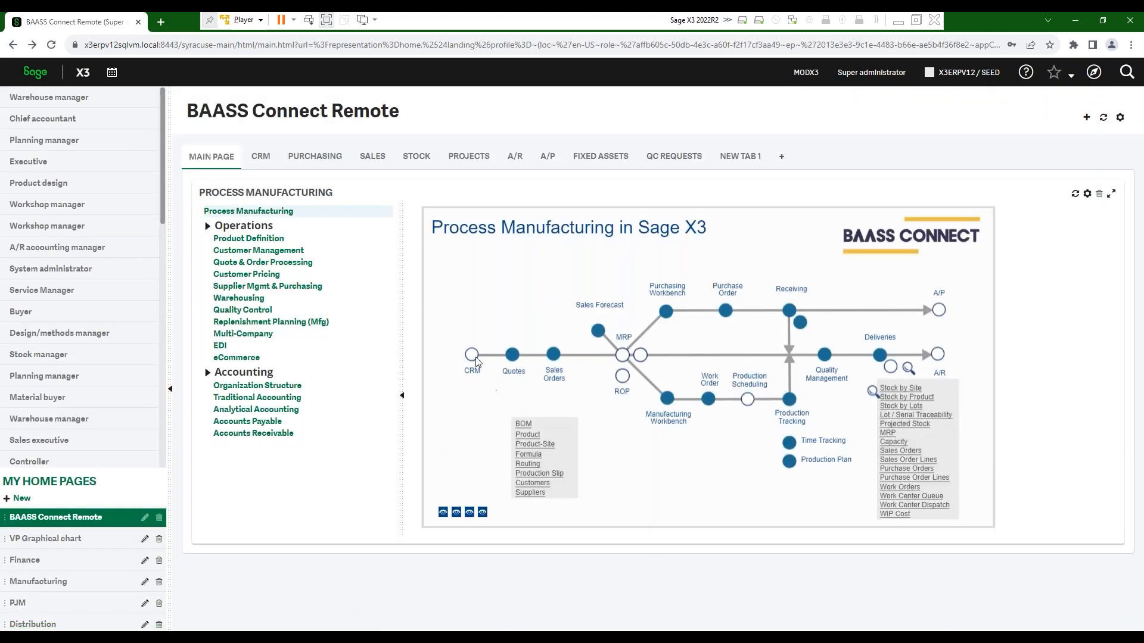
Open sales orders from the process map with STD Standard entry, view the displayed order, and leave it
left_click(555, 360)
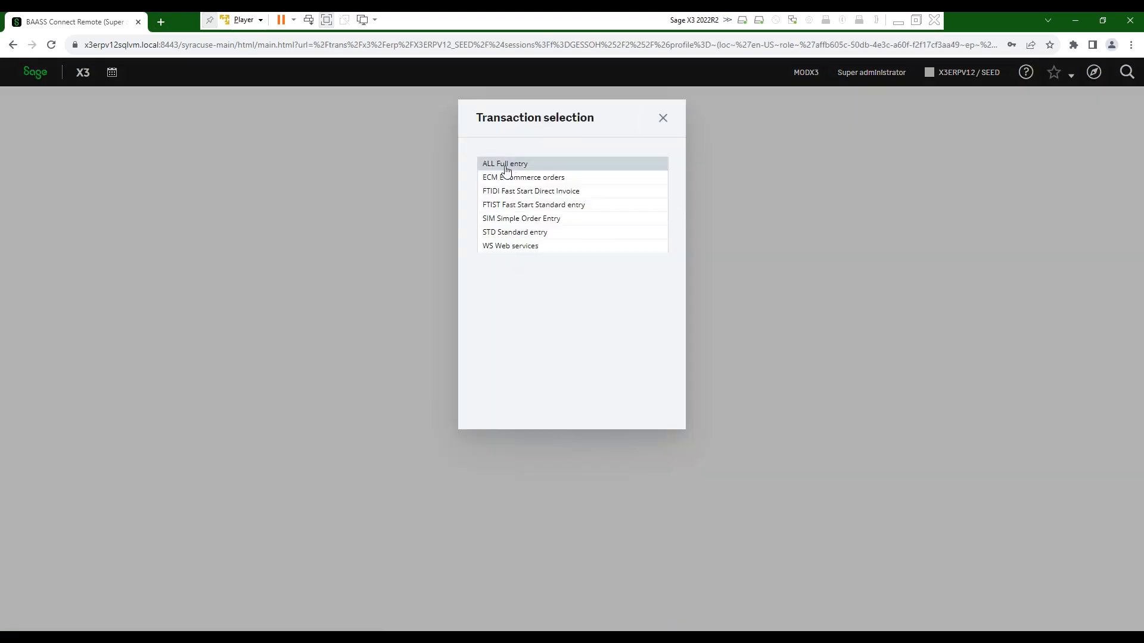
left_click(513, 232)
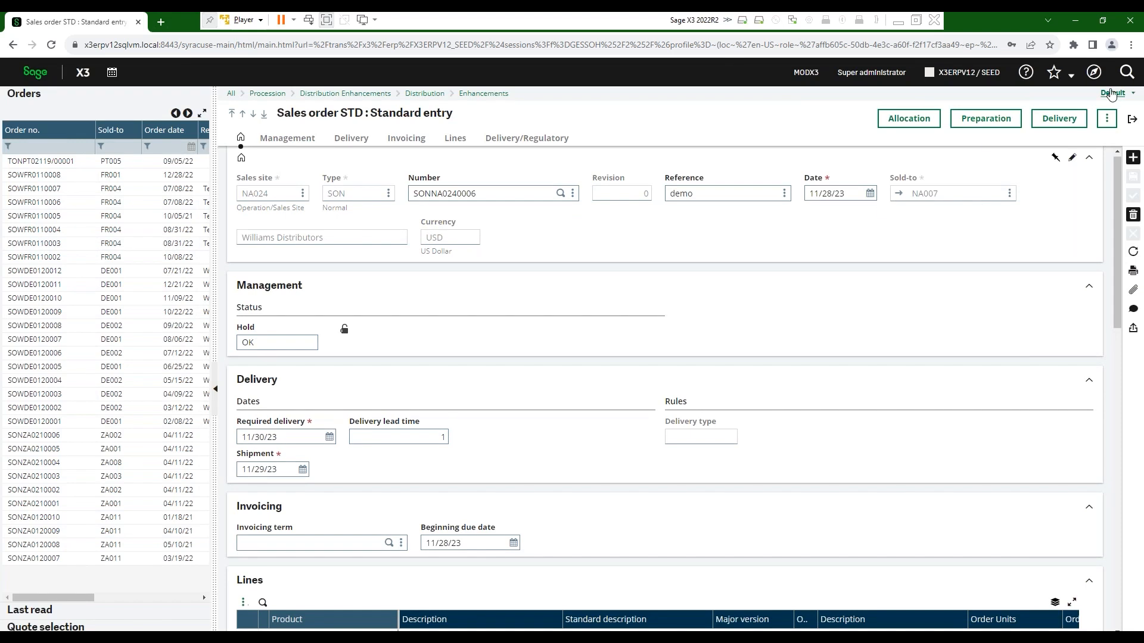
left_click(1132, 119)
Open purchase orders with the STD Standard entry transaction and display the 11/28/23 order for site NA024
left_click(1094, 72)
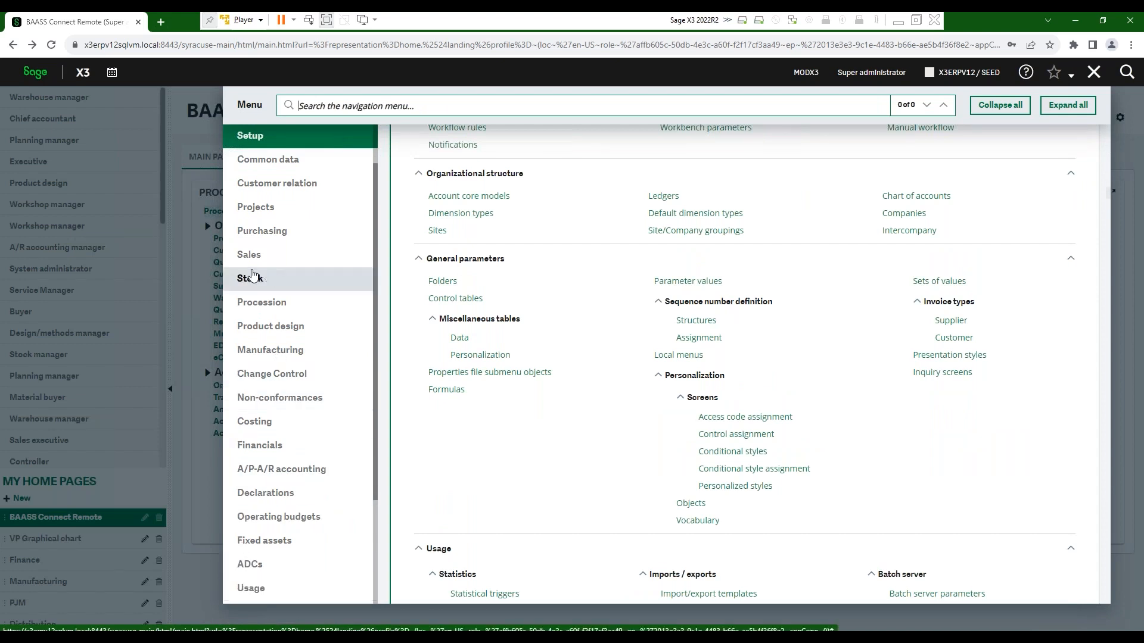
left_click(265, 233)
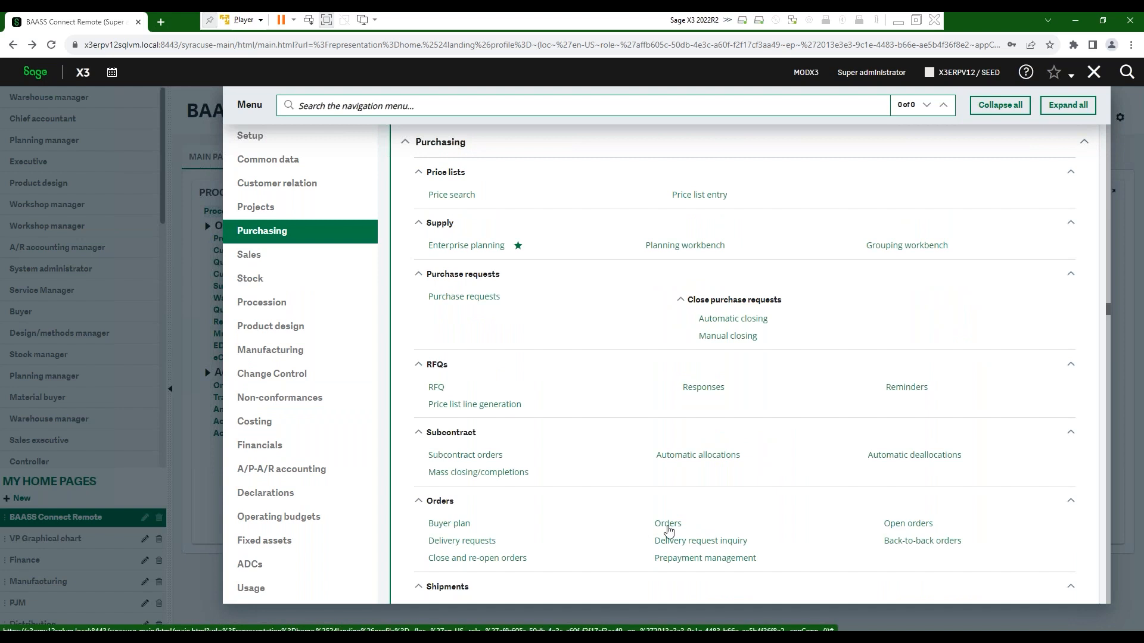
left_click(667, 523)
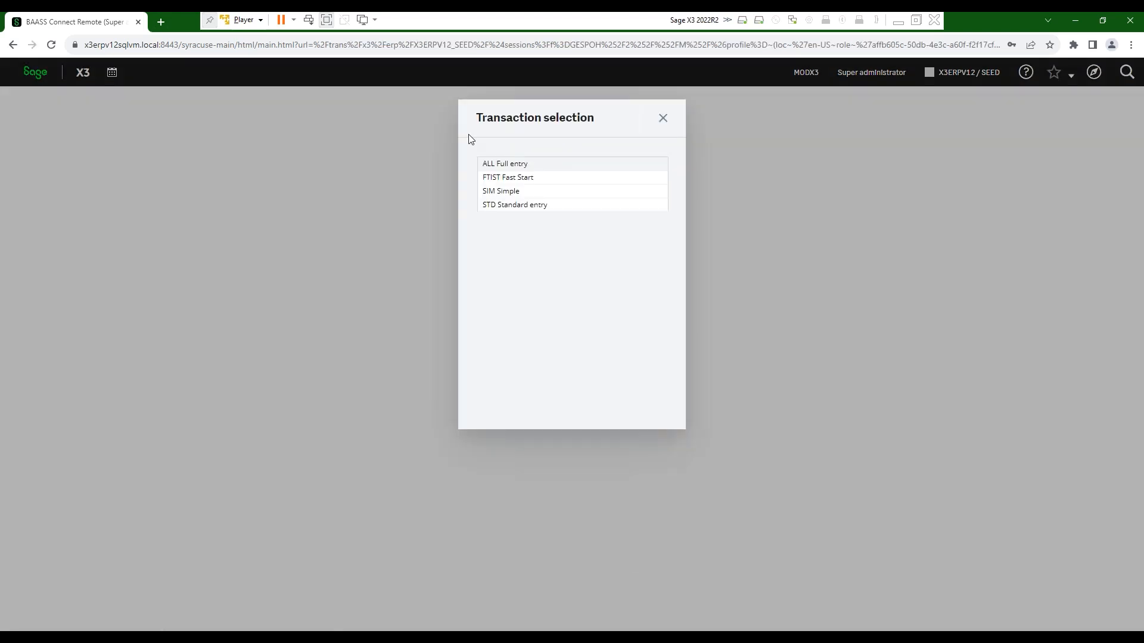
left_click(495, 208)
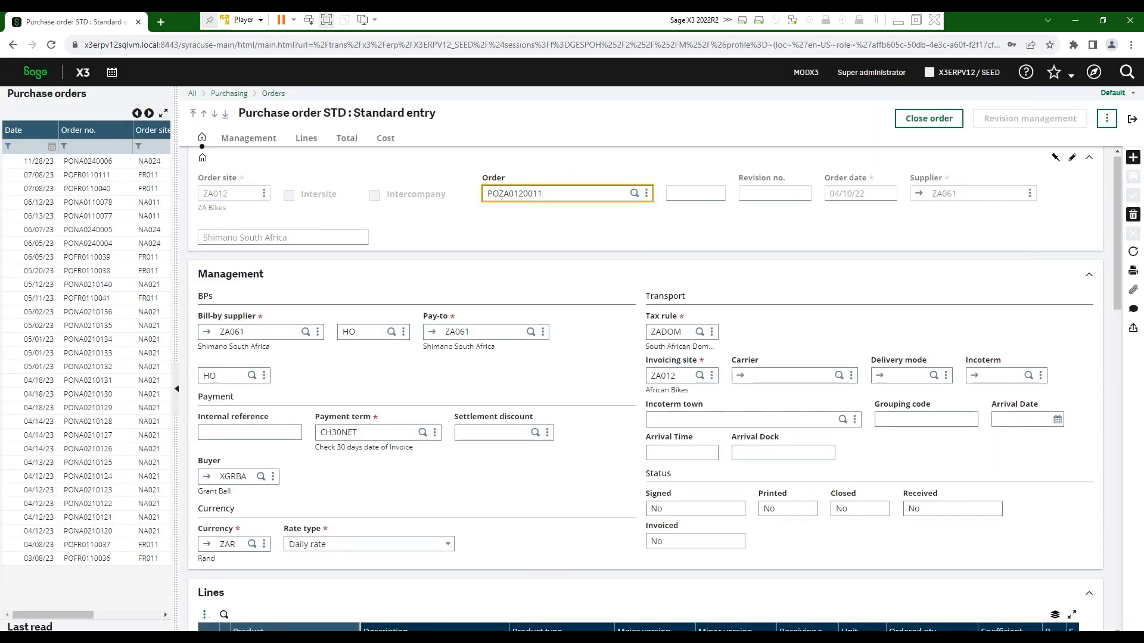
left_click(39, 161)
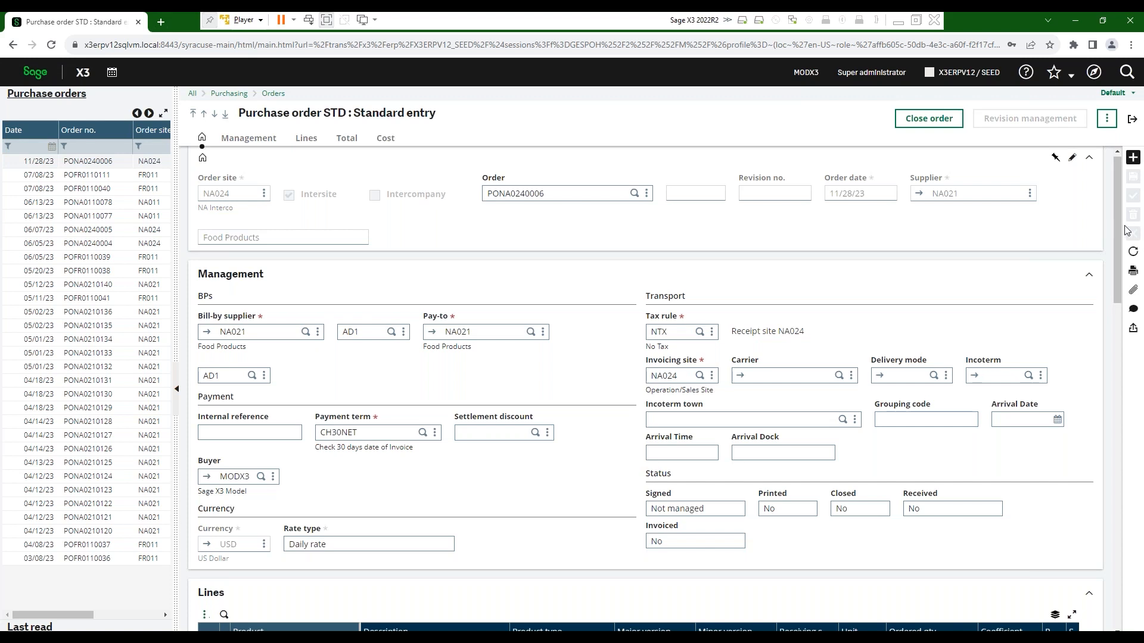
Examine the FIN301 line of the intersite purchase order, including receiving site, quantity and expected receipt date, and leave the order
scroll(342, 401, "down", 5)
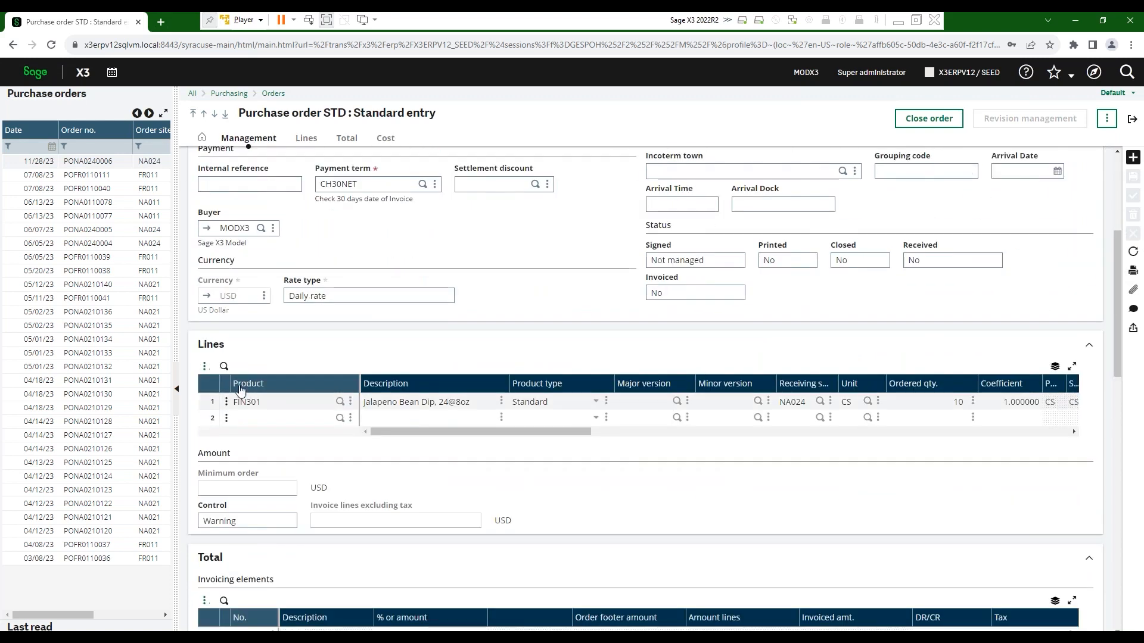
left_click_drag(559, 431, 656, 436)
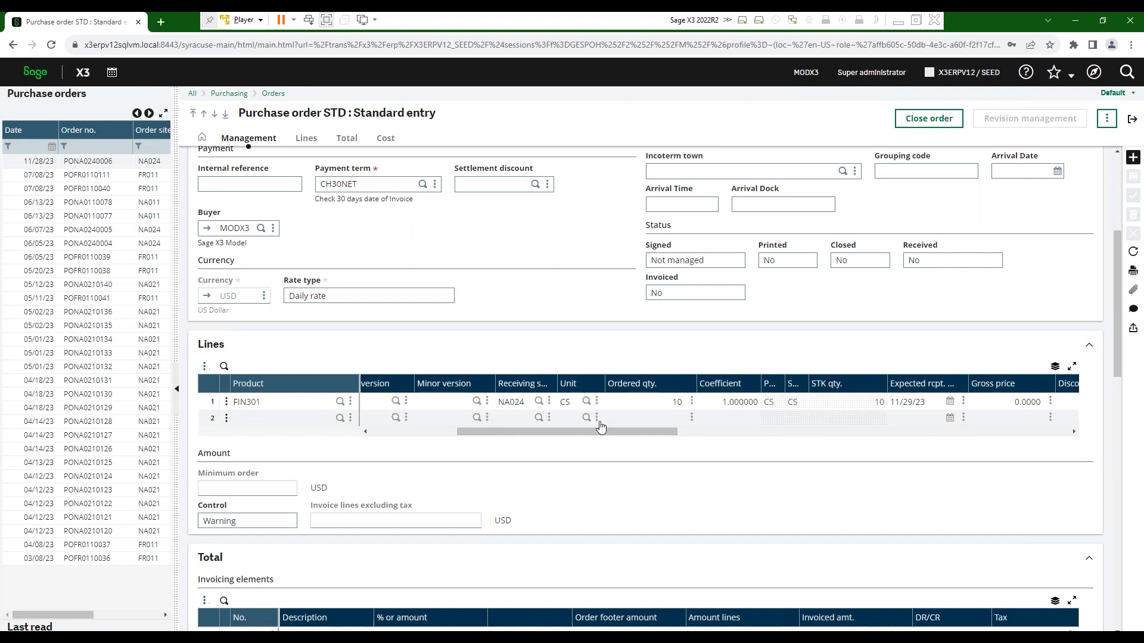
left_click_drag(586, 427, 608, 441)
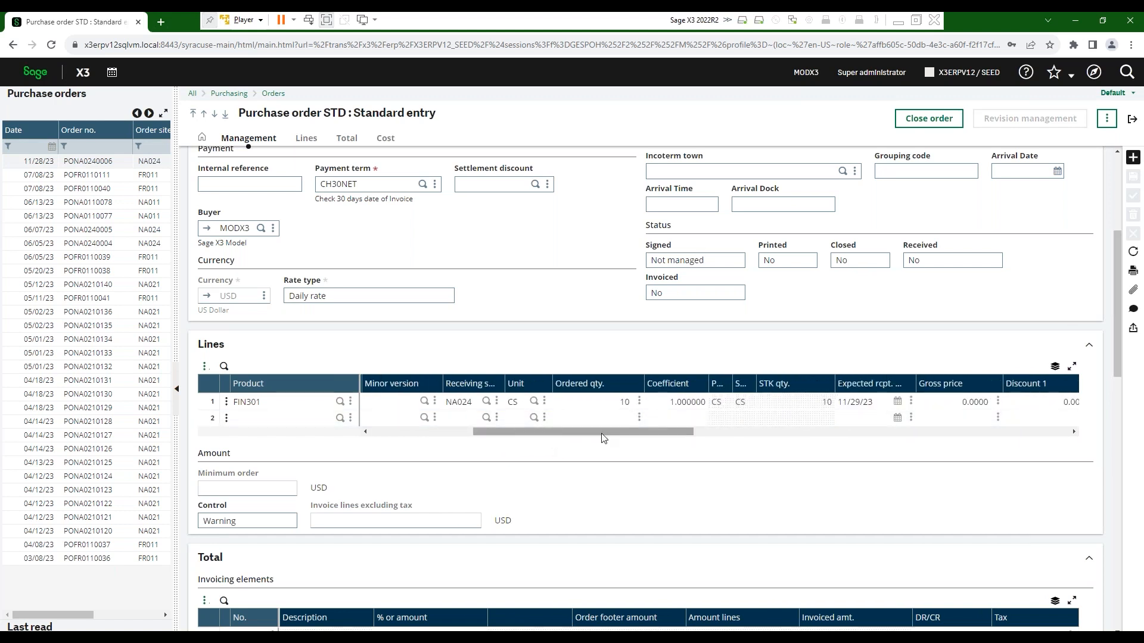
left_click(1134, 122)
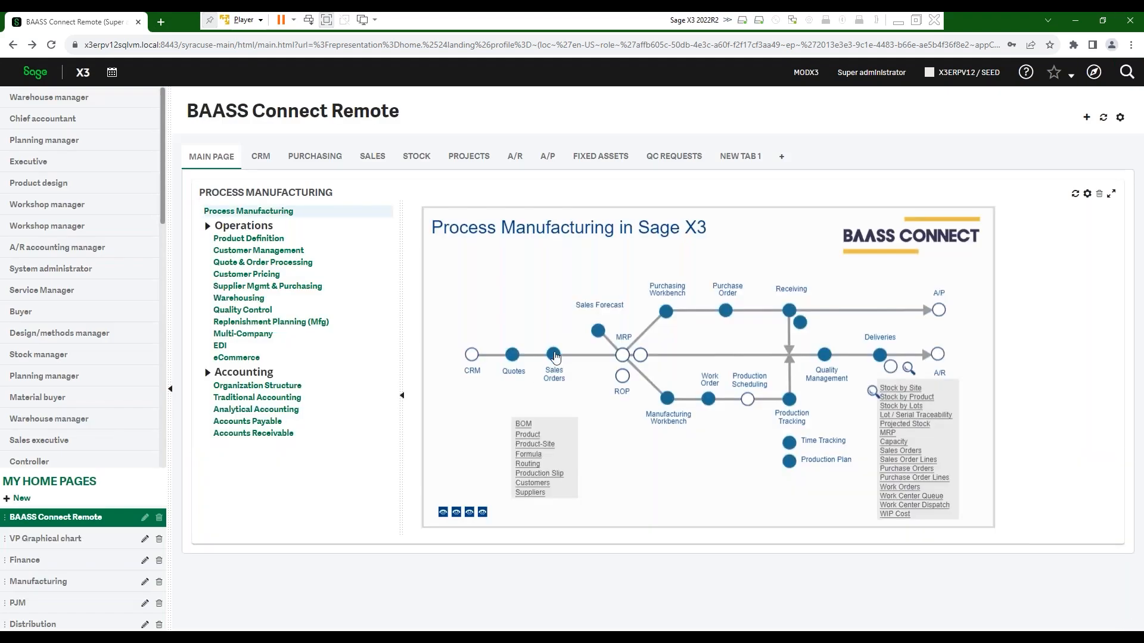
Open sales orders from the process map with ALL Full entry and filter the list to order dates equal to 11/28/23
left_click(554, 356)
left_click(504, 167)
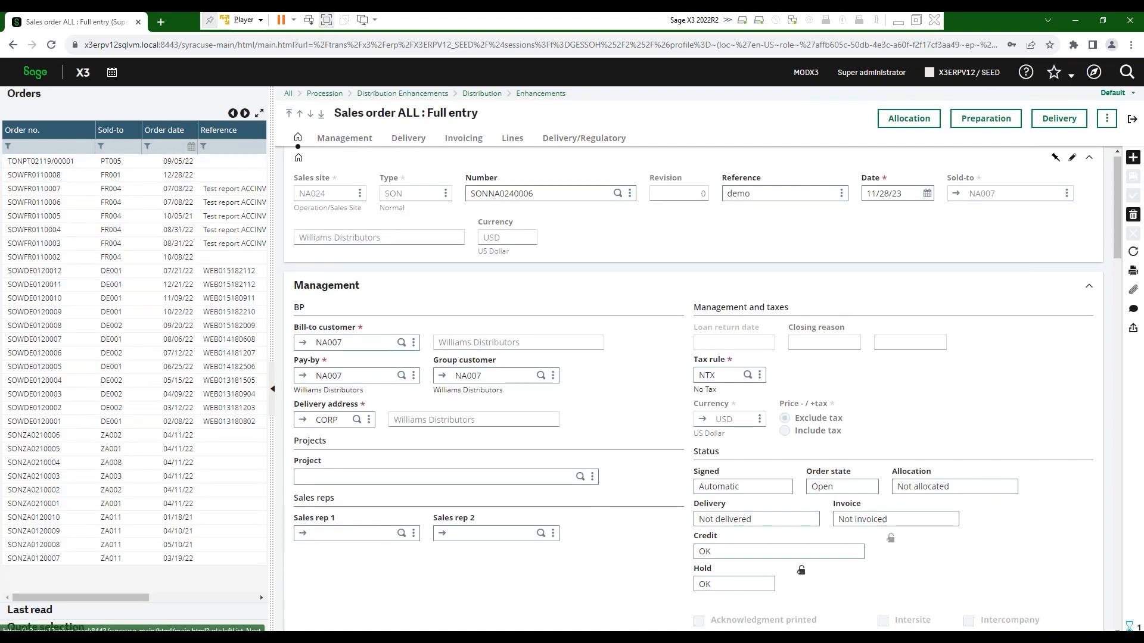
left_click(166, 146)
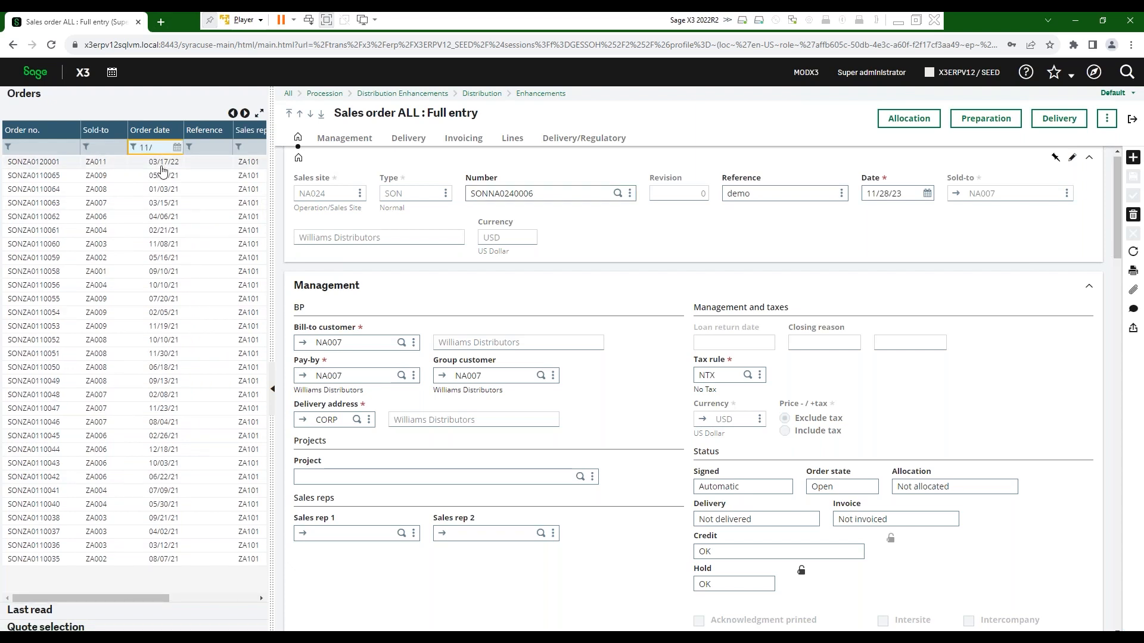
type("11/28/23")
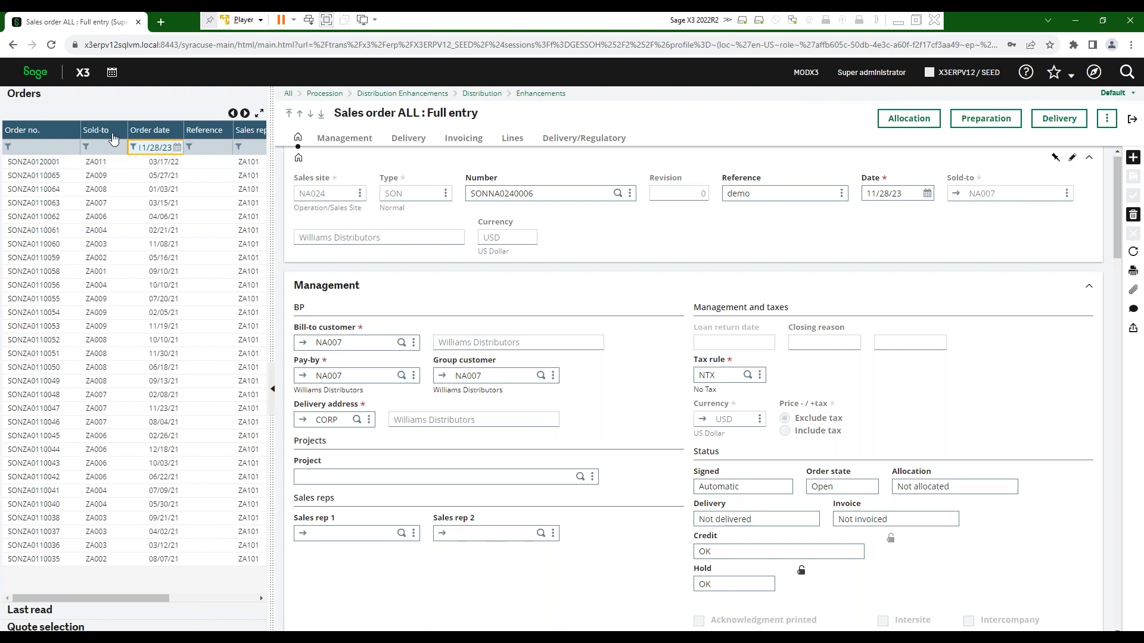
left_click(132, 146)
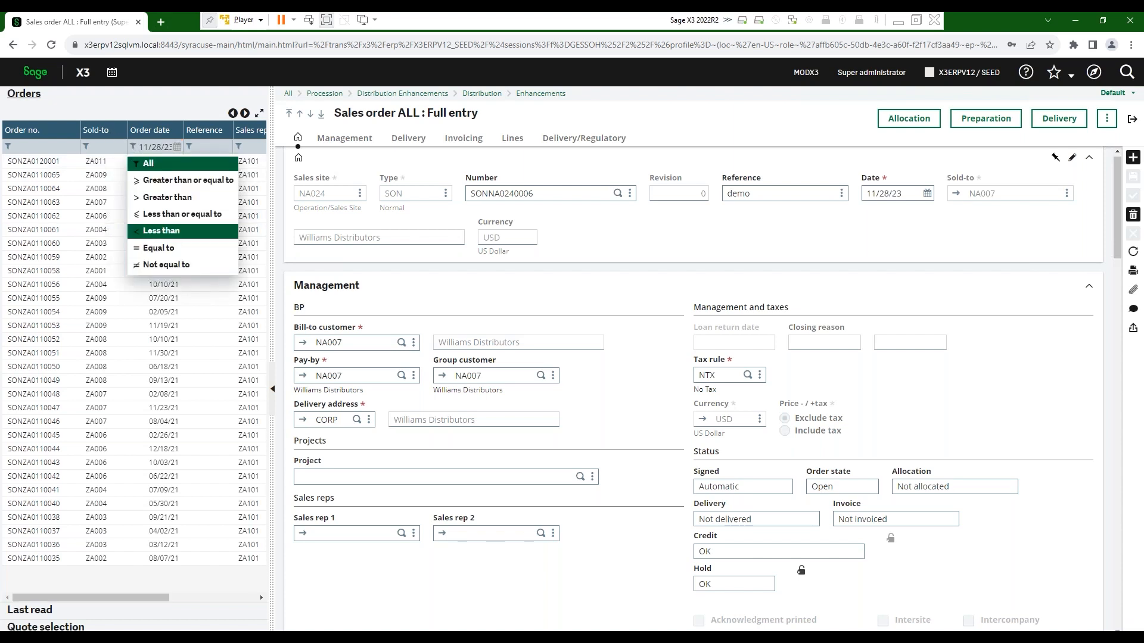
left_click(160, 248)
Display the intersite sales order sold to NA024 and review its management and invoicing details and the FIN301 line's allocation quantities
left_click(35, 175)
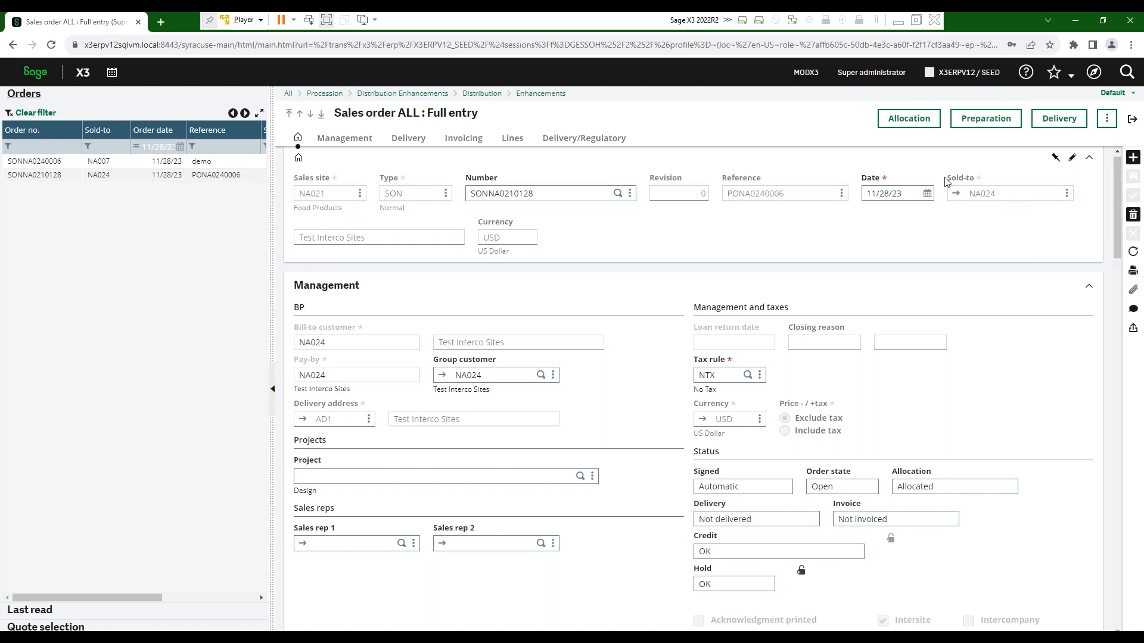
scroll(552, 399, "down", 3)
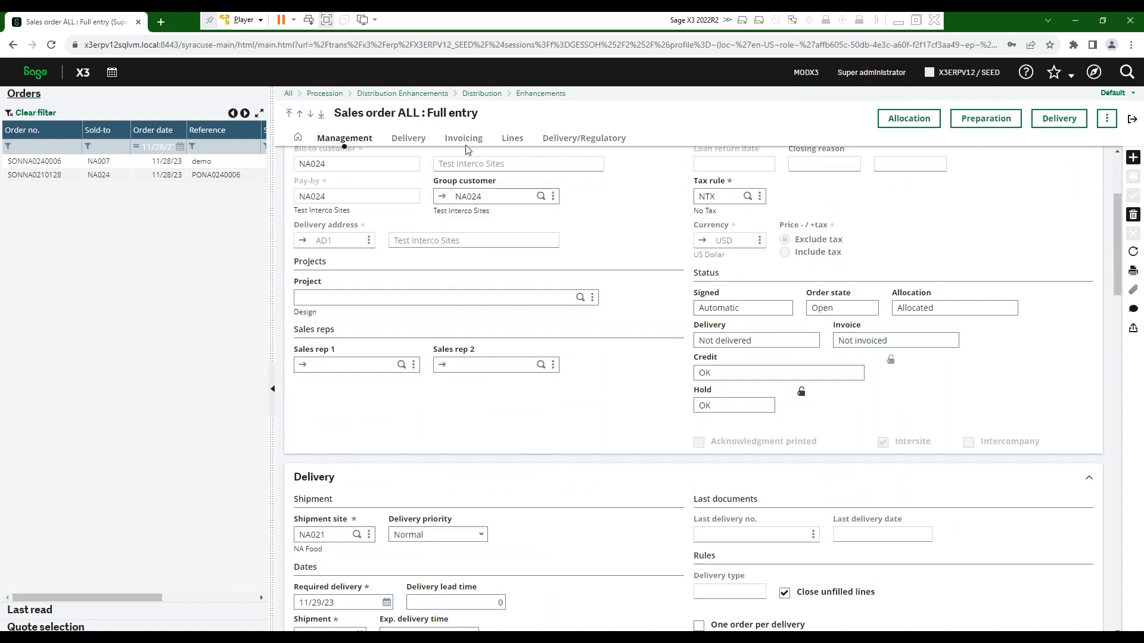
left_click(465, 139)
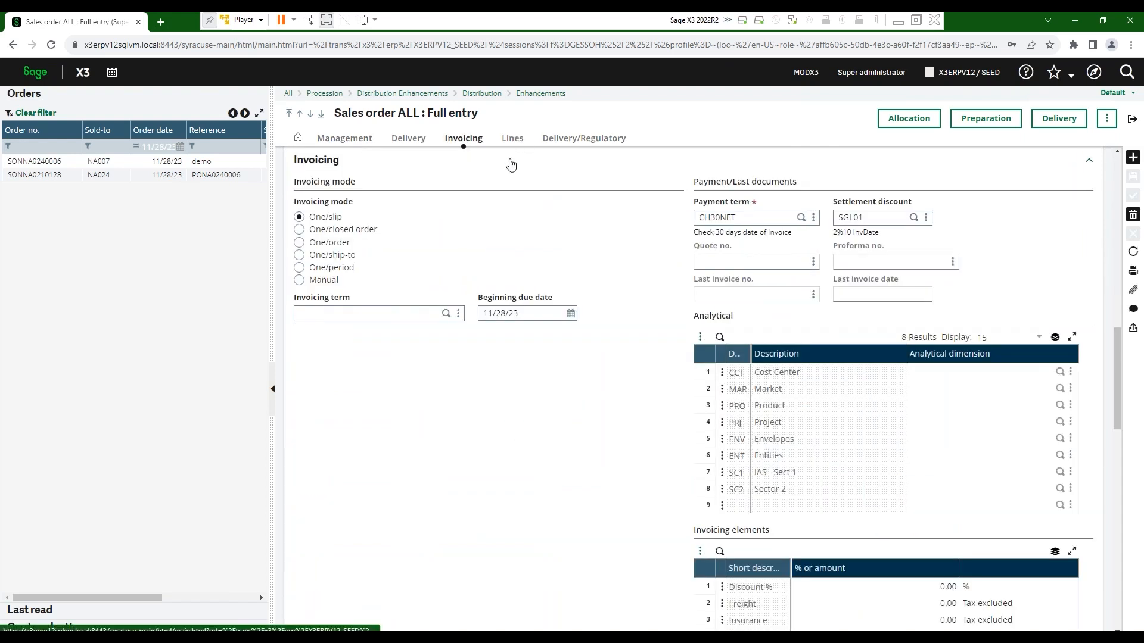
left_click(512, 138)
left_click_drag(476, 247, 507, 246)
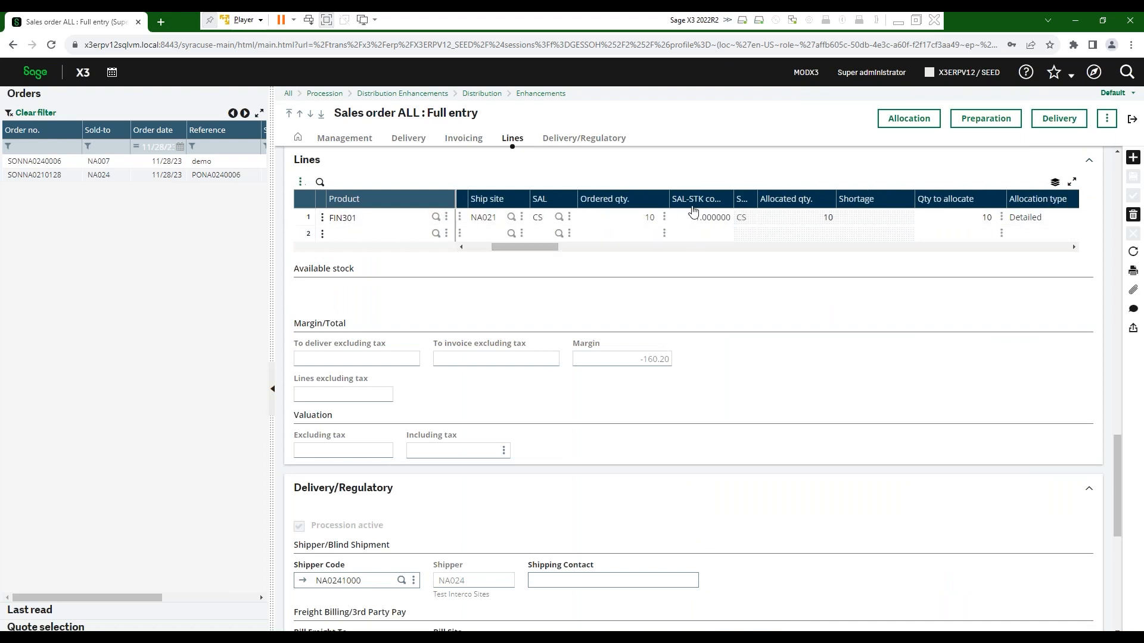
Automatically deallocate the intersite sales order and reallocate it with the default allocation parameters, closing each log
left_click(921, 119)
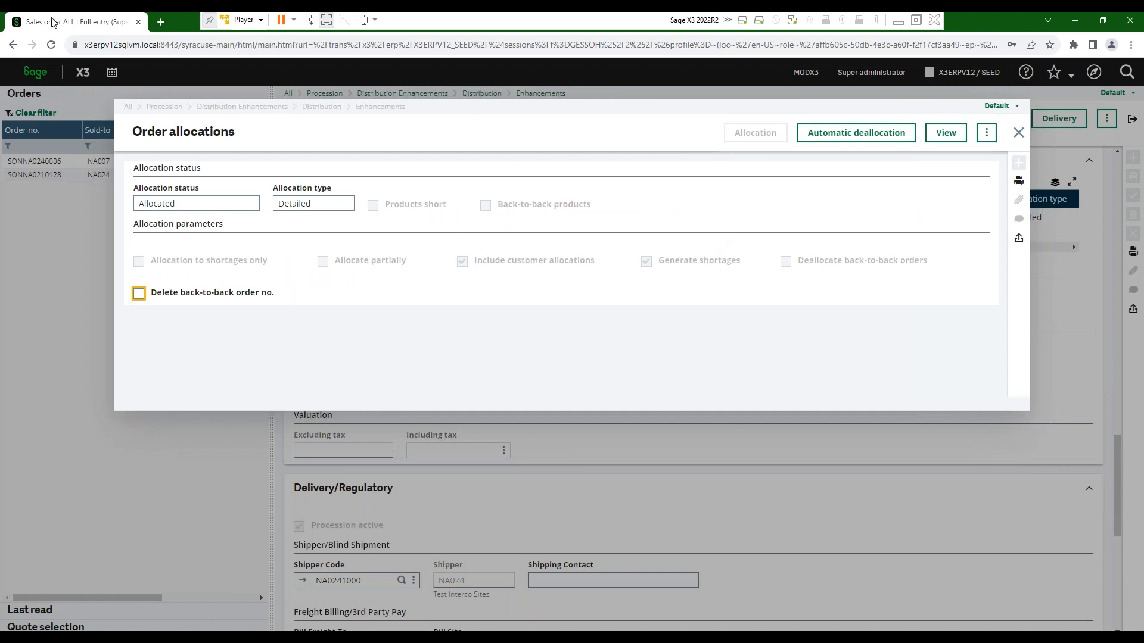
left_click(849, 132)
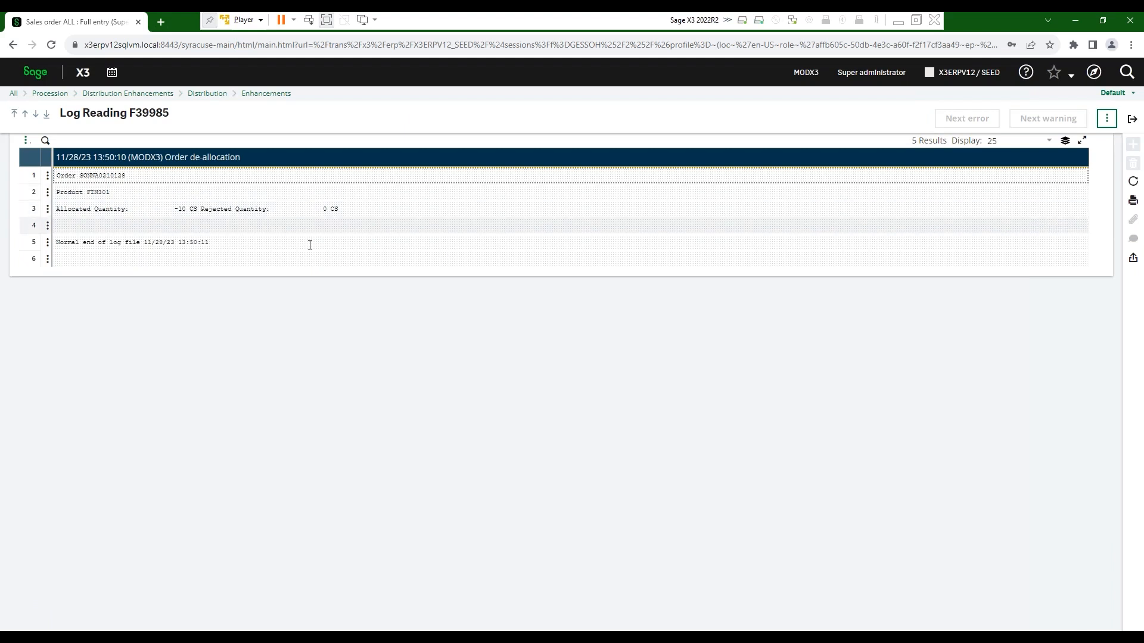
left_click(1132, 120)
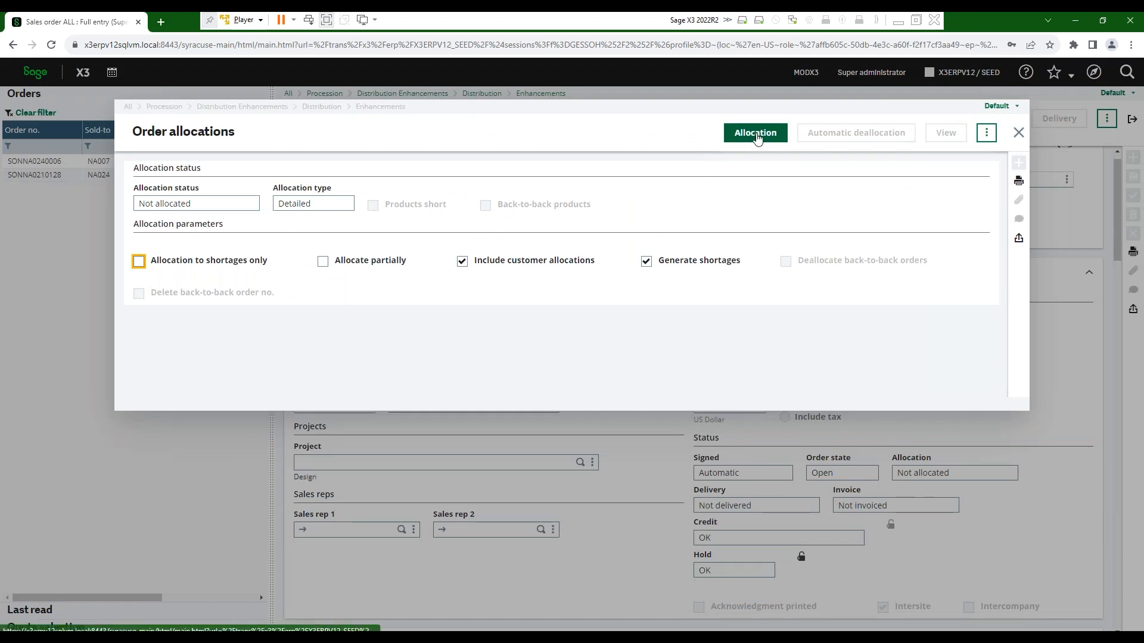
left_click(741, 132)
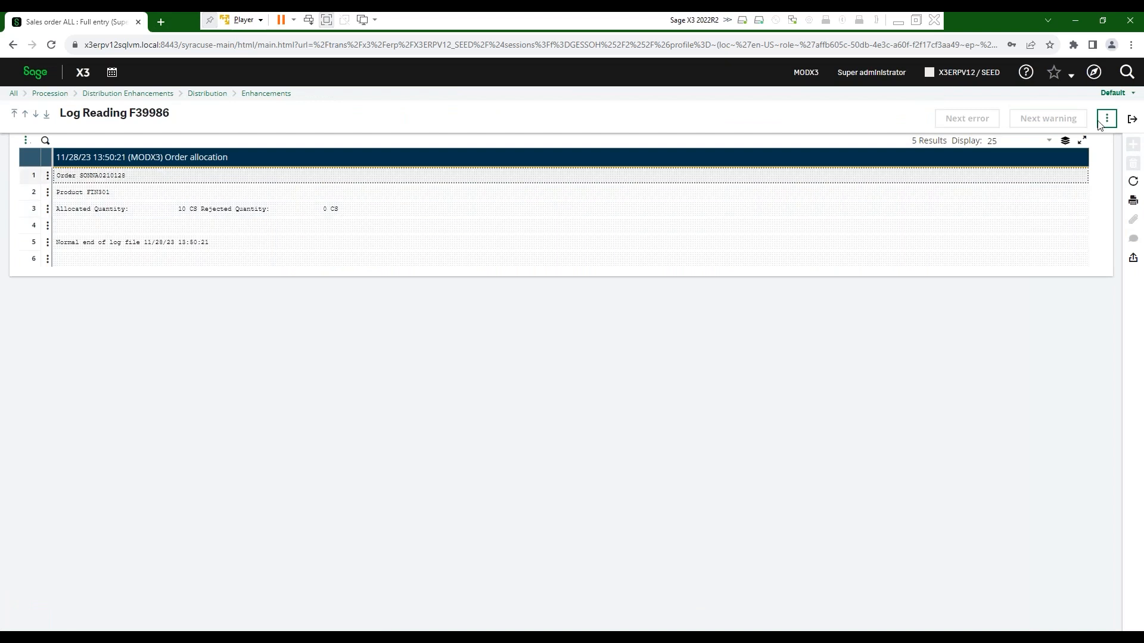
left_click(1132, 119)
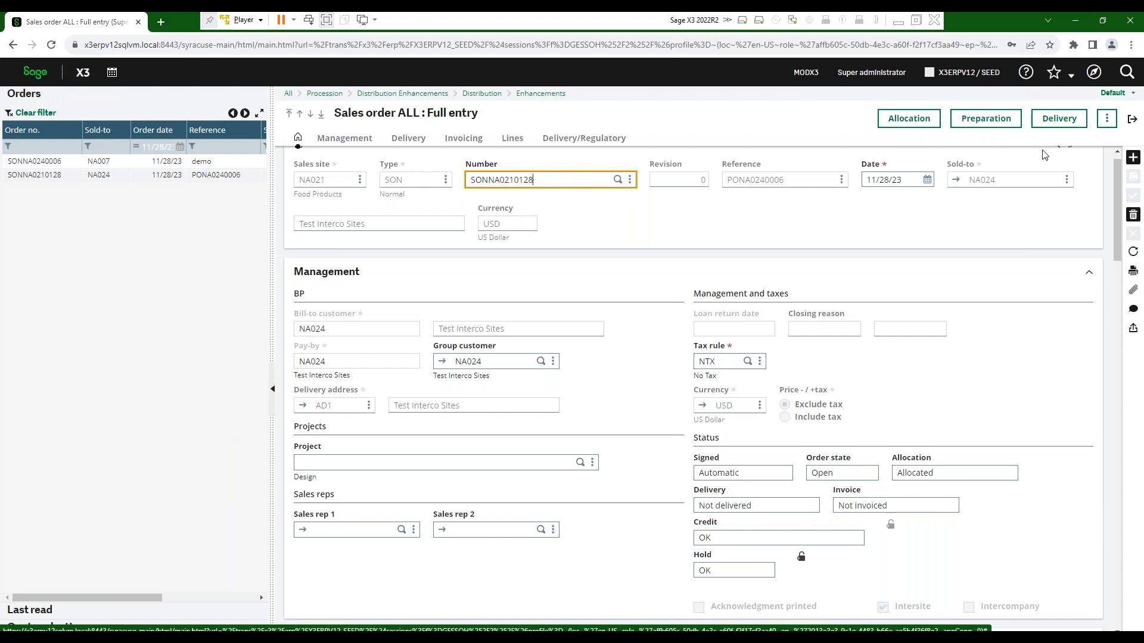
Start a delivery from the intersite sales order using the ALL Full entry transaction
left_click(1059, 118)
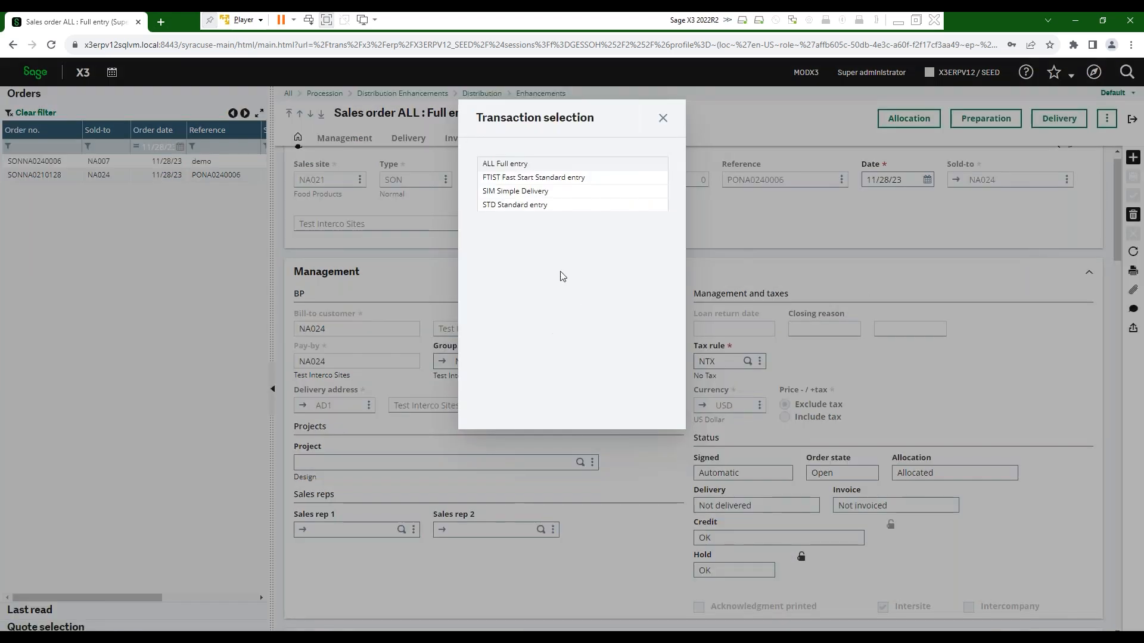
left_click(560, 162)
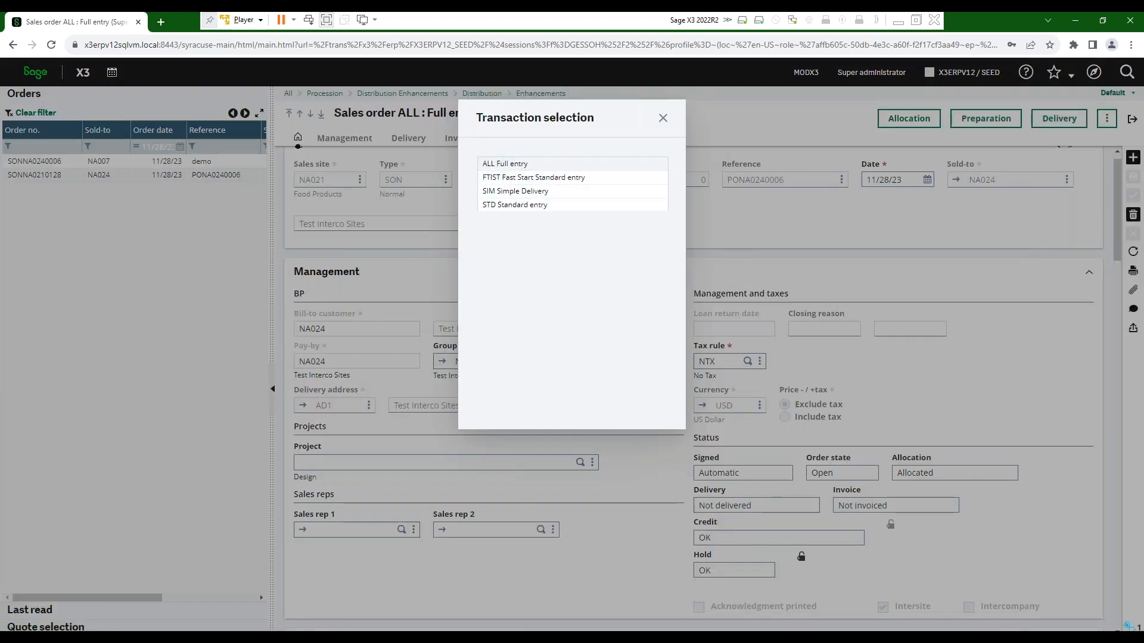